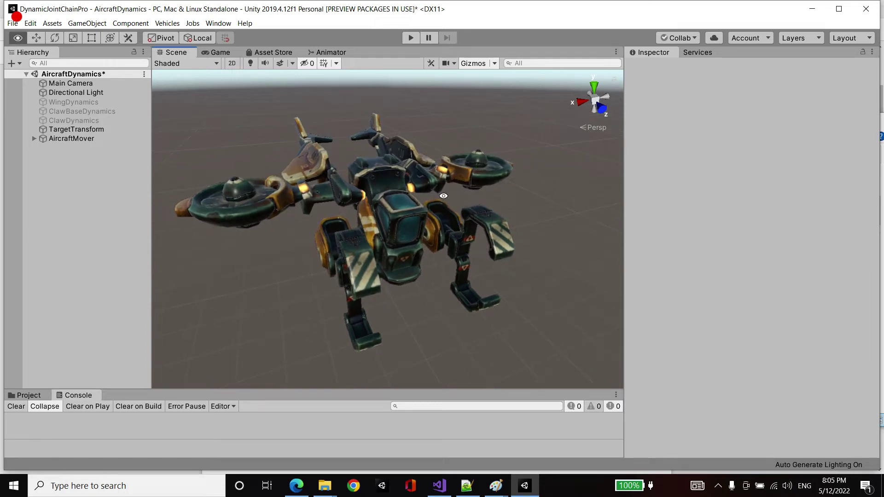
Add a Dynamic Transform Filter component to AircraftMover and assign TargetTransform as its target
{"action": "right_click_drag", "start_coordinate": [443, 196], "coordinate": [442, 198]}
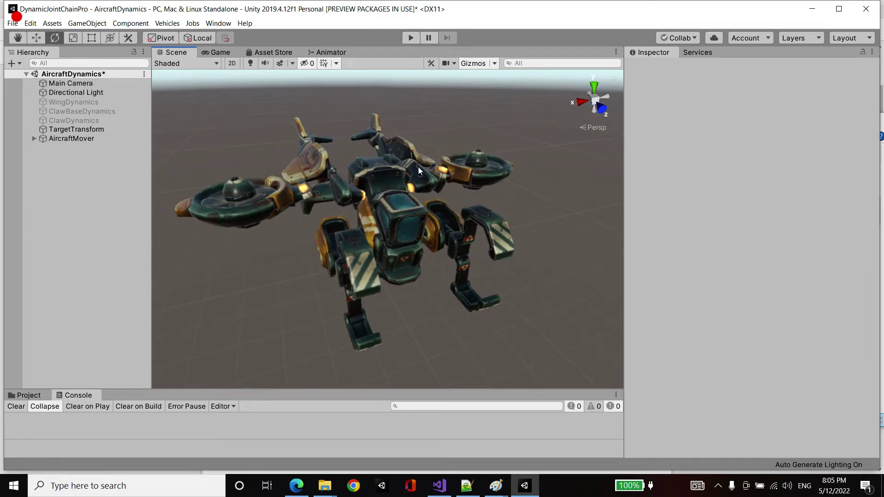
{"action": "scroll", "coordinate": [418, 170], "scroll_direction": "up", "scroll_amount": 2}
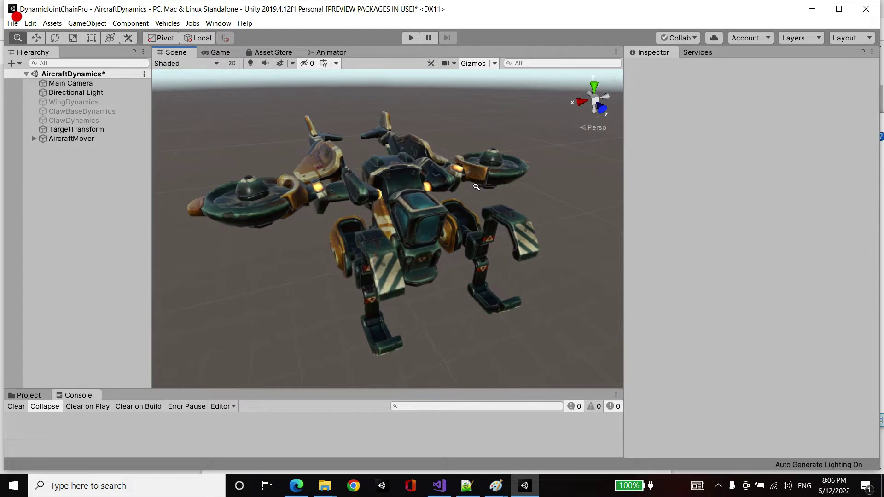
{"action": "left_click", "coordinate": [54, 138]}
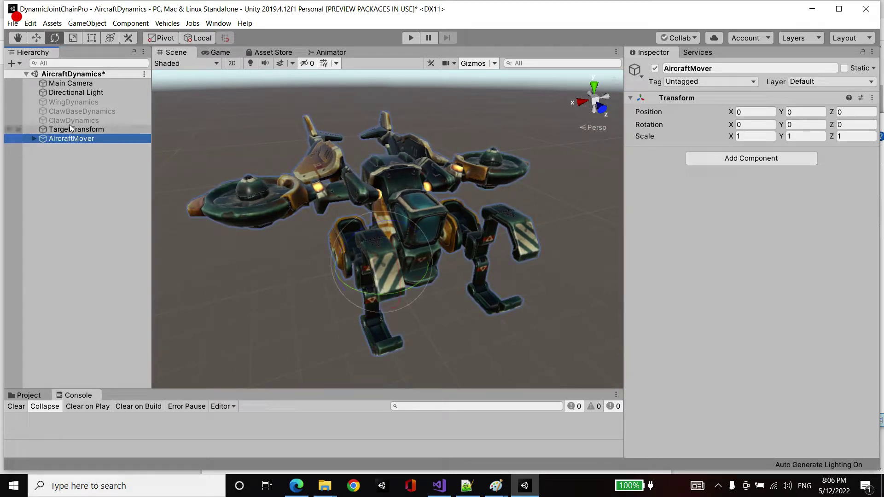
{"action": "left_click", "coordinate": [750, 158]}
{"action": "type", "text": "dynamictran"}
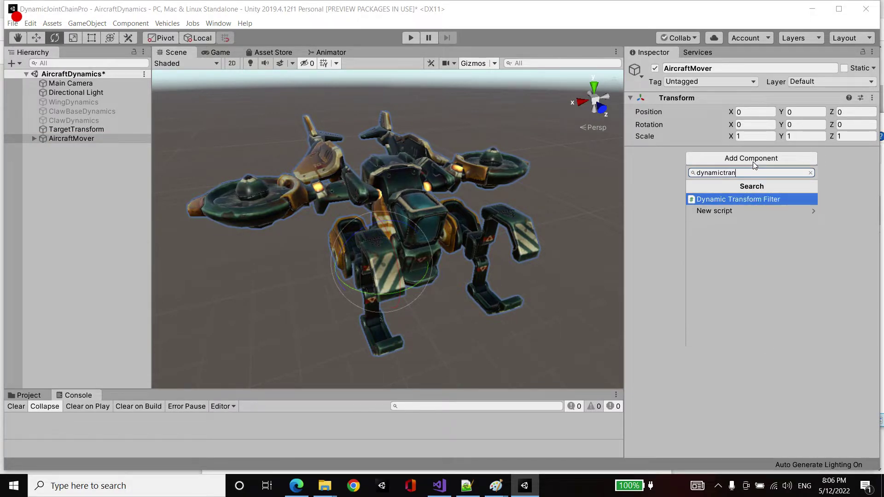
{"action": "left_click", "coordinate": [751, 196]}
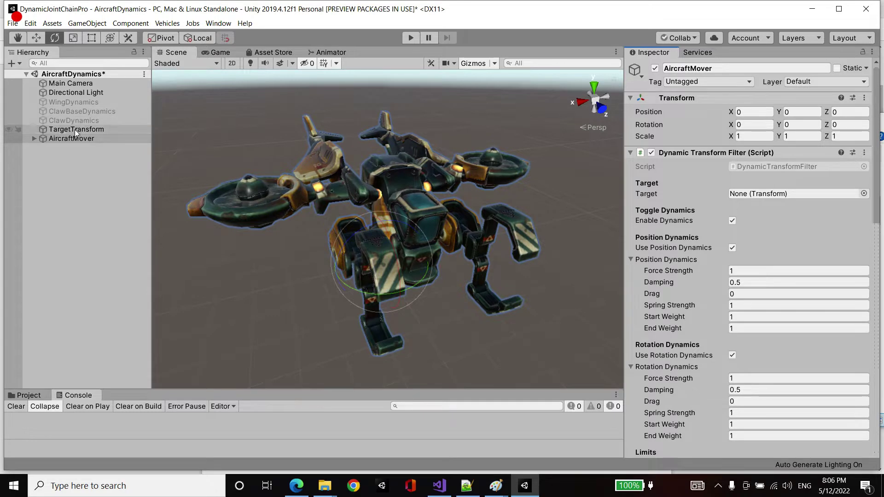
{"action": "left_click_drag", "start_coordinate": [74, 129], "coordinate": [732, 189]}
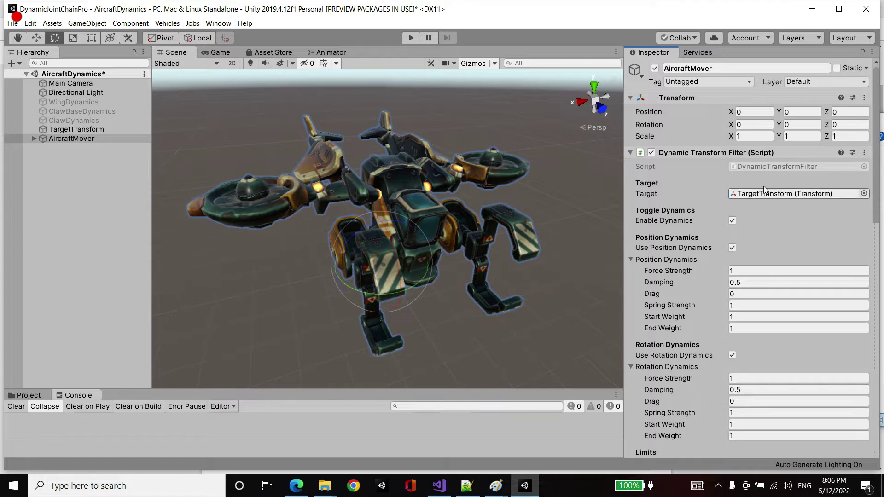
{"action": "scroll", "coordinate": [792, 266], "scroll_direction": "down", "scroll_amount": 3}
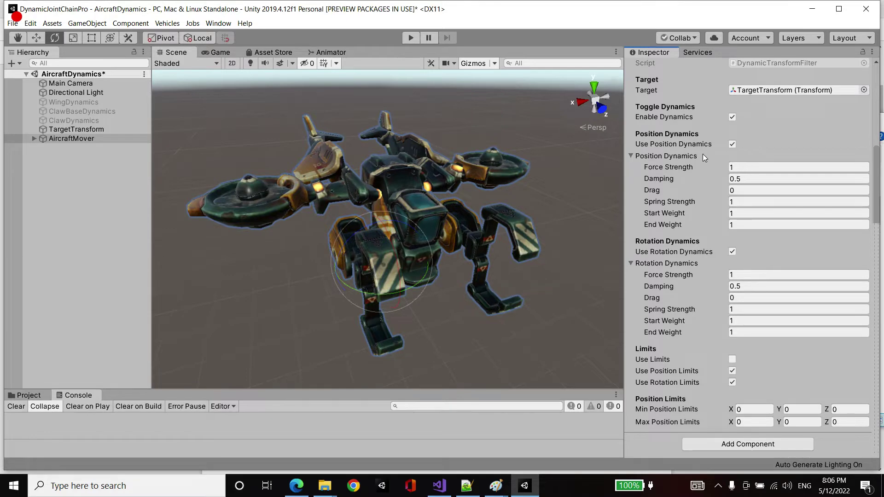
Run the scene, then move TargetTransform to about (0, 0.54, -0.32) and rotate it to about (5.1, 31.5, 2.9) to test the aircraft's follow motion
{"action": "left_click", "coordinate": [410, 38]}
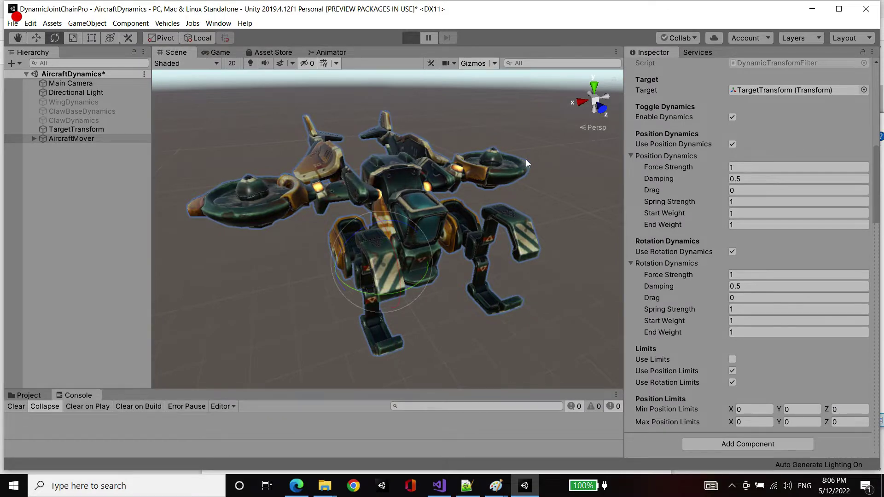
{"action": "left_click_drag", "start_coordinate": [309, 173], "coordinate": [324, 260], "text": "alt"}
{"action": "left_click", "coordinate": [76, 129]}
{"action": "key", "text": "e"}
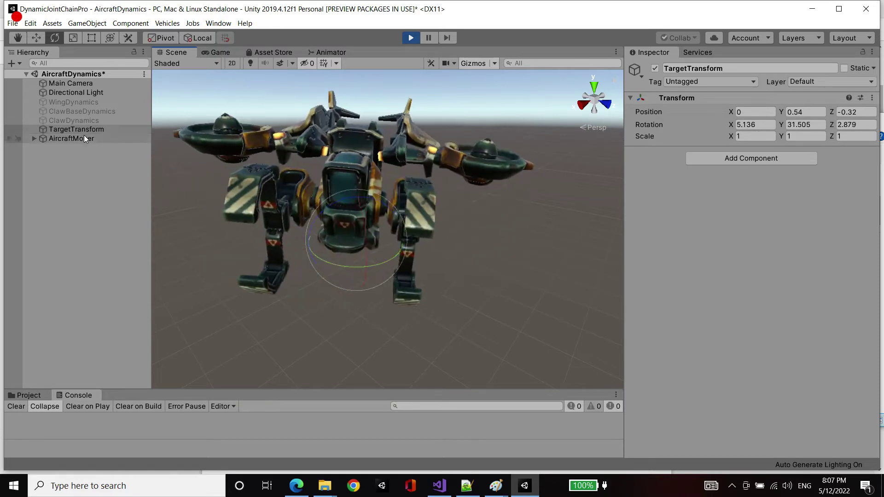
Set AircraftMover's Position Dynamics to a damping of 1 and a spring strength of 5
{"action": "left_click", "coordinate": [72, 138]}
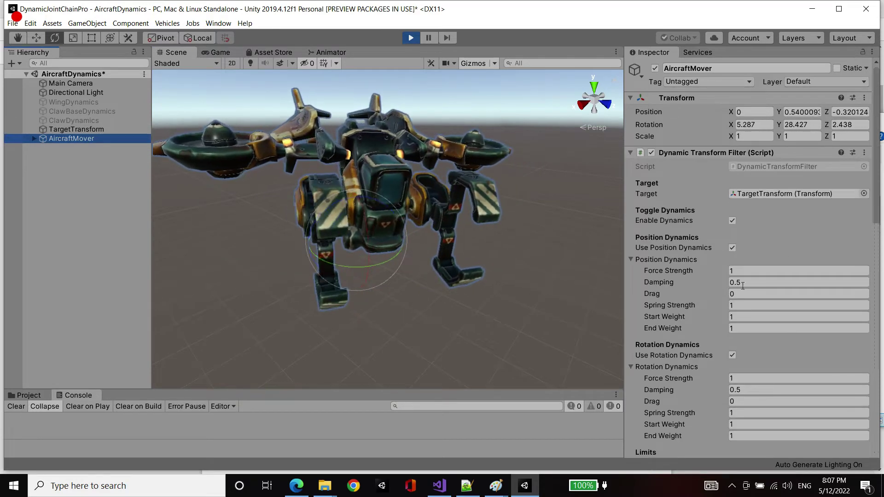
{"action": "scroll", "coordinate": [739, 231], "scroll_direction": "down", "scroll_amount": 5}
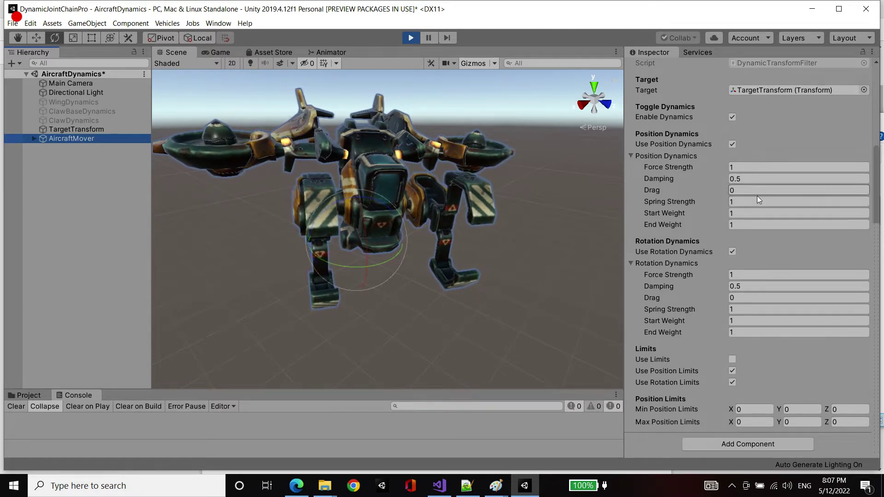
{"action": "left_click", "coordinate": [773, 213]}
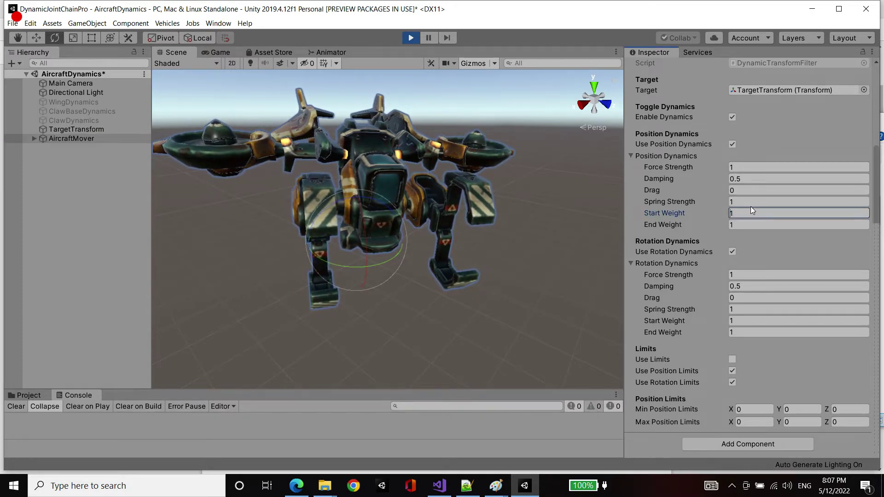
{"action": "left_click", "coordinate": [751, 202]}
{"action": "type", "text": "3"}
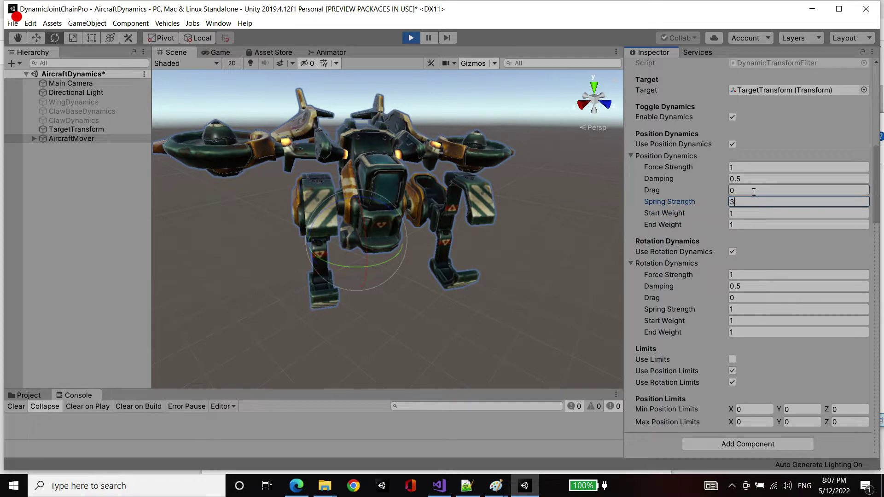
{"action": "left_click", "coordinate": [752, 179]}
{"action": "type", "text": "1"}
{"action": "left_click", "coordinate": [747, 201]}
{"action": "type", "text": "5"}
{"action": "left_click", "coordinate": [750, 179]}
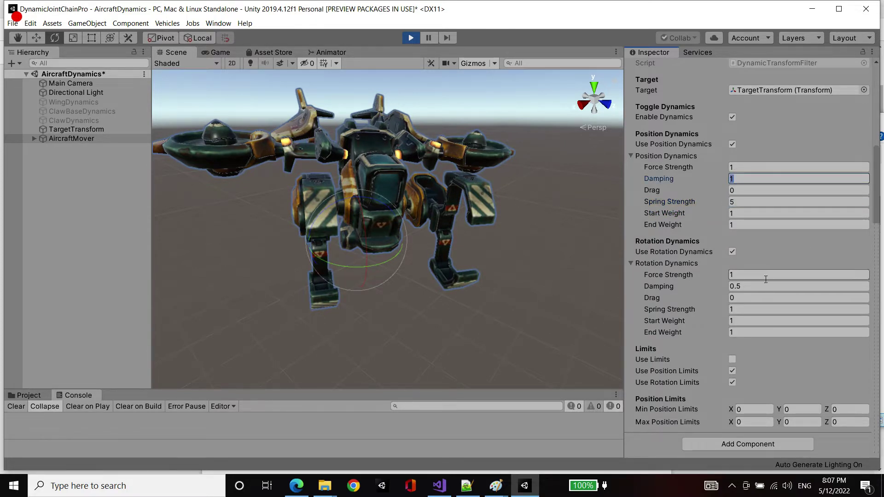
Set AircraftMover's Rotation Dynamics to a damping of 1 and a spring strength of 5
{"action": "left_click", "coordinate": [746, 286]}
{"action": "type", "text": "1"}
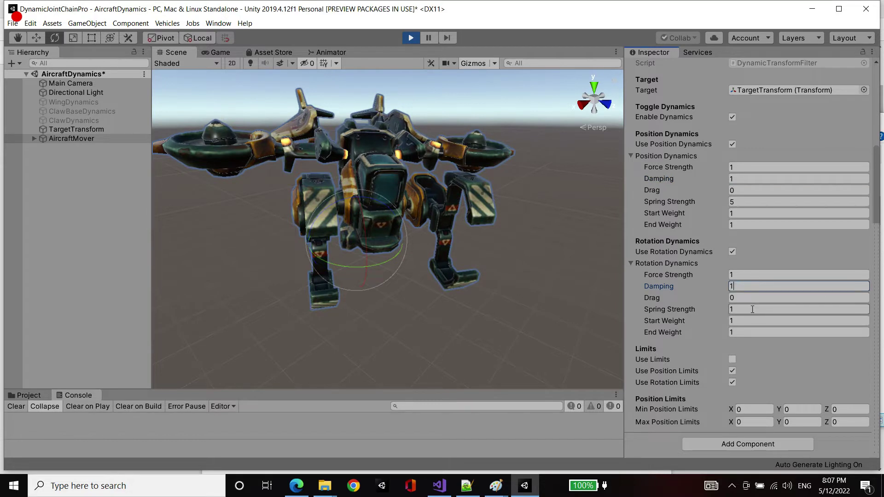
{"action": "left_click", "coordinate": [752, 309]}
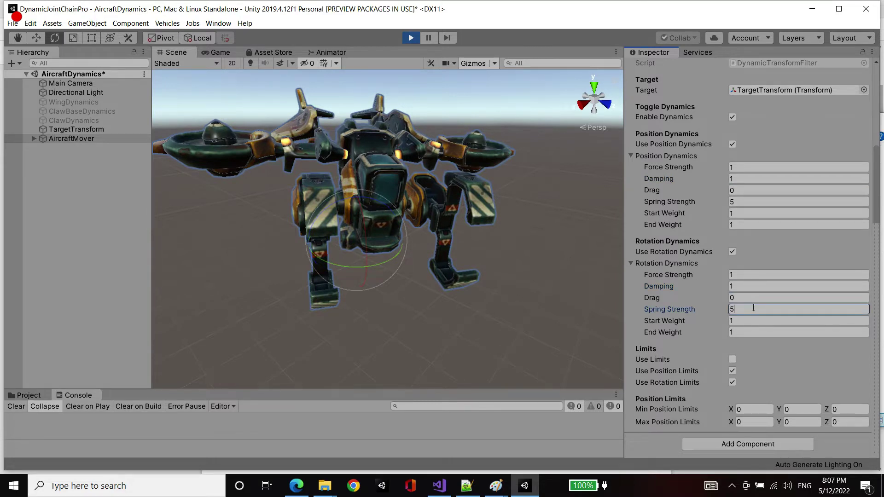
{"action": "key", "text": "Return"}
Rotate TargetTransform to about (5.8, -8.7, -1.1) and move it to about (0, 0.55, -0.3) to test the springier motion
{"action": "left_click", "coordinate": [72, 129]}
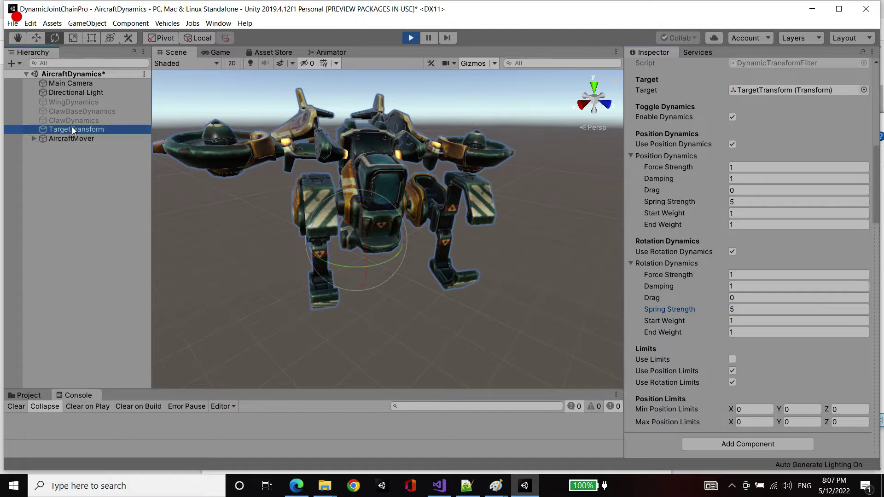
{"action": "left_click_drag", "start_coordinate": [348, 269], "coordinate": [359, 225]}
{"action": "key", "text": "w"}
{"action": "left_click_drag", "start_coordinate": [360, 186], "coordinate": [359, 196]}
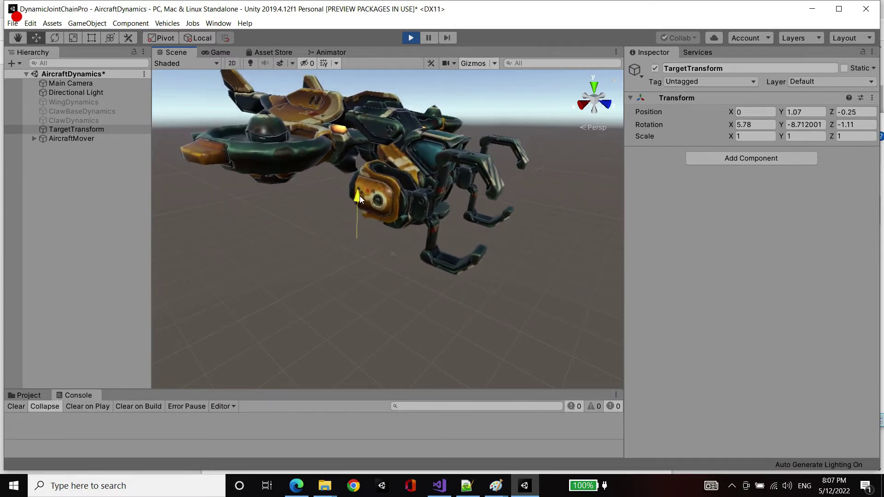
Enable Use Limits on AircraftMover's Dynamic Transform Filter and review its limit settings
{"action": "left_click", "coordinate": [106, 138]}
{"action": "scroll", "coordinate": [747, 255], "scroll_direction": "down", "scroll_amount": 3}
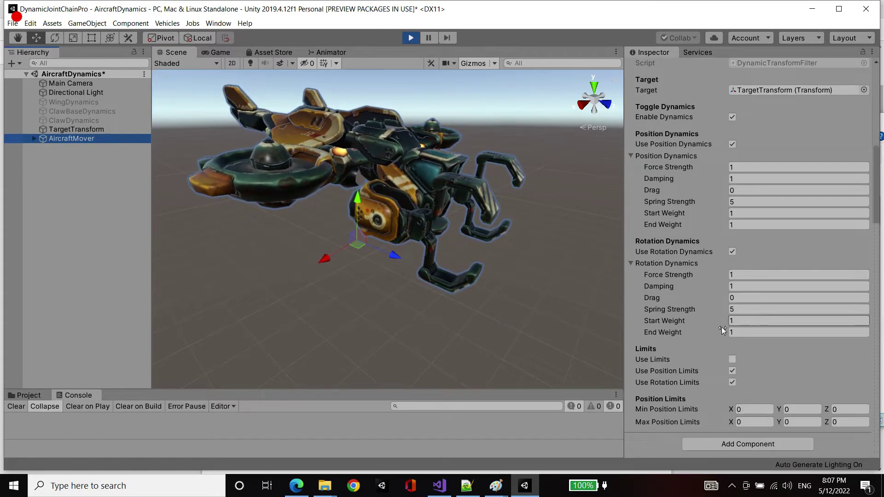
{"action": "left_click", "coordinate": [731, 359]}
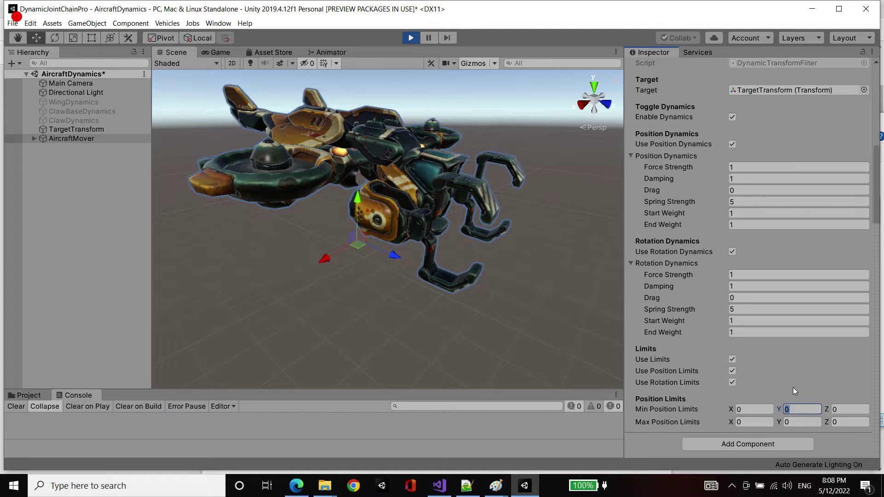
{"action": "scroll", "coordinate": [792, 387], "scroll_direction": "up", "scroll_amount": 5}
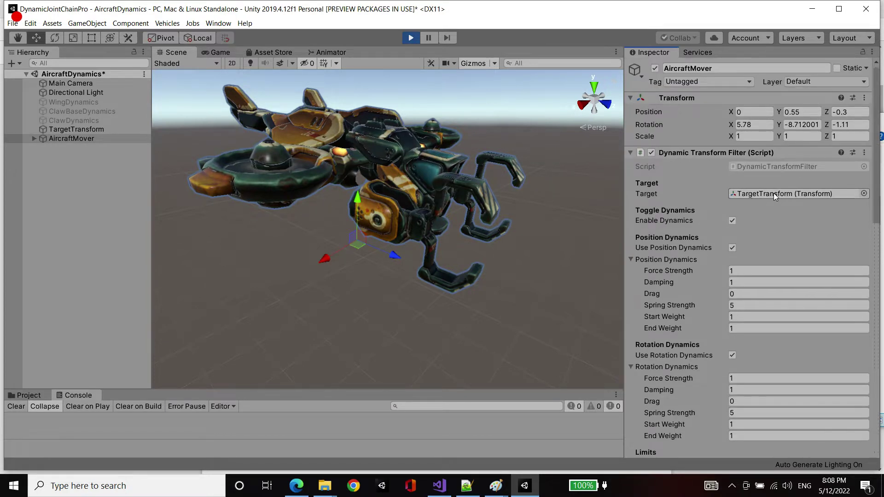
{"action": "scroll", "coordinate": [774, 192], "scroll_direction": "down", "scroll_amount": 5}
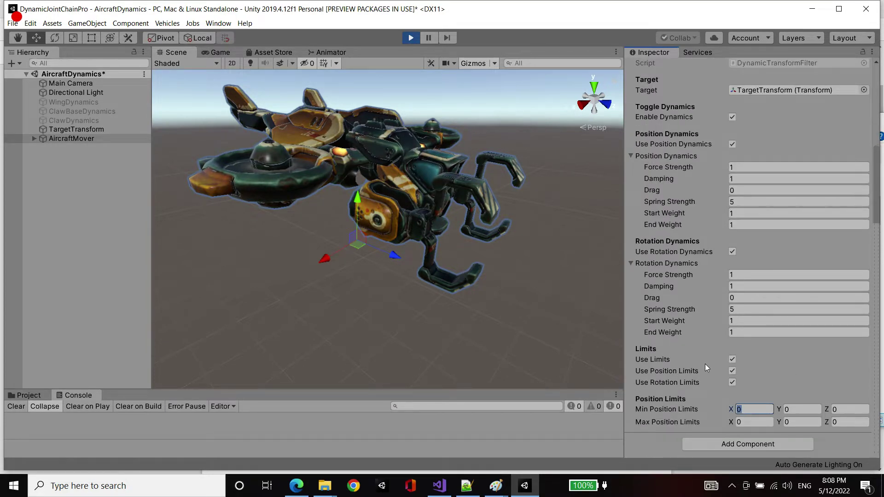
Move TargetTransform to about (-0.12, 0.7, 0.5) and rotate it to about (-2.9, -8.5, -1.1) to test the enabled limits
{"action": "left_click", "coordinate": [92, 129]}
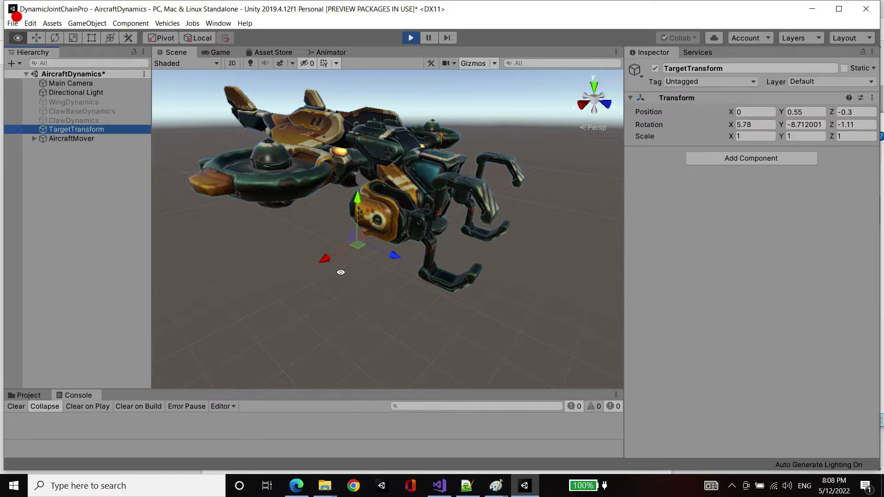
{"action": "key", "text": "f"}
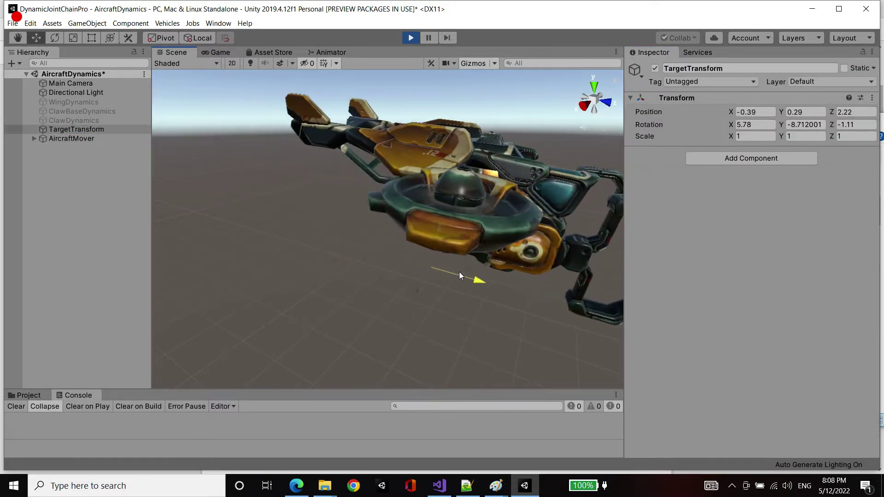
{"action": "key", "text": "e"}
{"action": "key", "text": "w"}
{"action": "left_click_drag", "start_coordinate": [387, 219], "coordinate": [365, 197]}
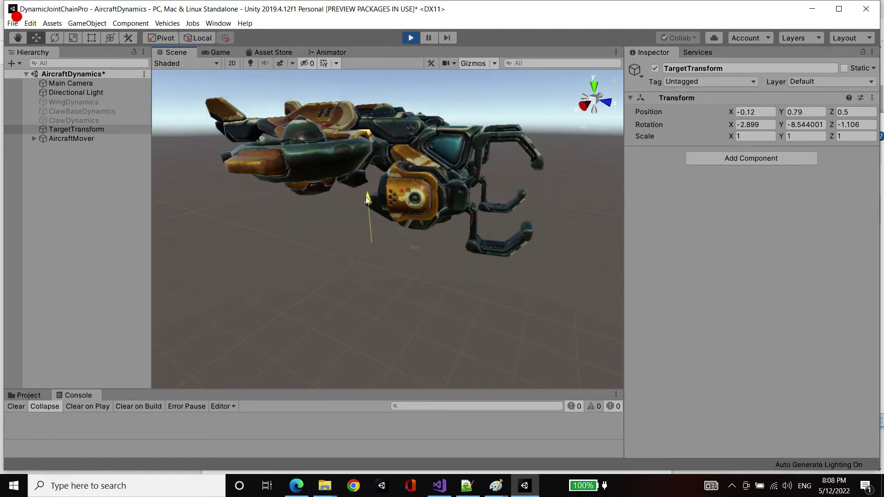
Set AircraftMover's Y position limits to a minimum of -1 and a maximum of 1
{"action": "left_click", "coordinate": [38, 138]}
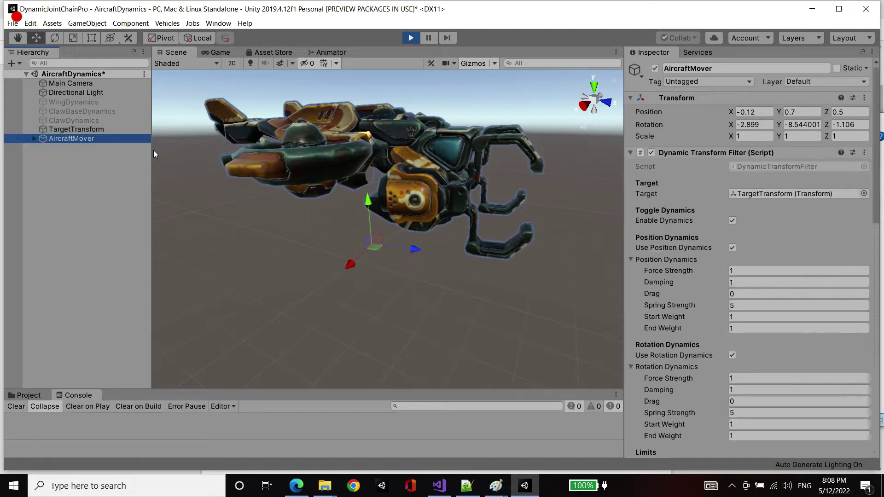
{"action": "scroll", "coordinate": [765, 395], "scroll_direction": "down", "scroll_amount": 5}
{"action": "left_click", "coordinate": [784, 409]}
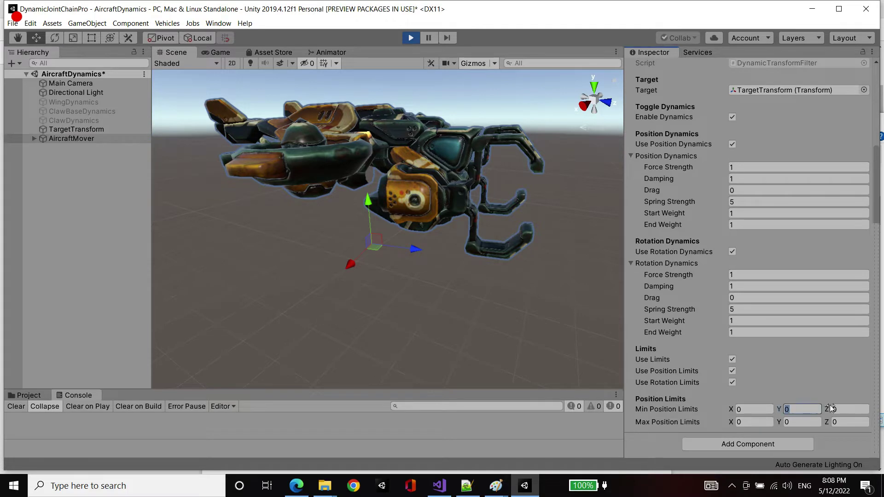
{"action": "key", "text": "Tab"}
{"action": "left_click", "coordinate": [797, 410]}
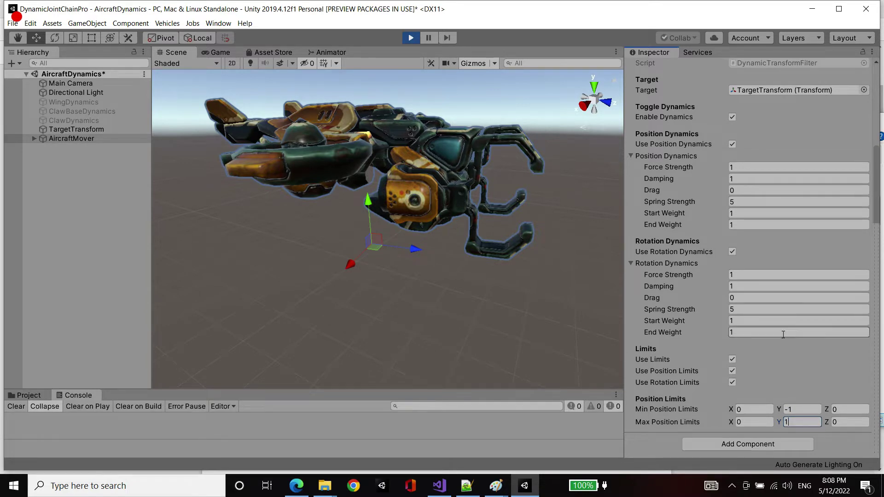
{"action": "type", "text": "1"}
{"action": "key", "text": "Return"}
{"action": "scroll", "coordinate": [786, 315], "scroll_direction": "up", "scroll_amount": 3}
{"action": "scroll", "coordinate": [780, 246], "scroll_direction": "down", "scroll_amount": 3}
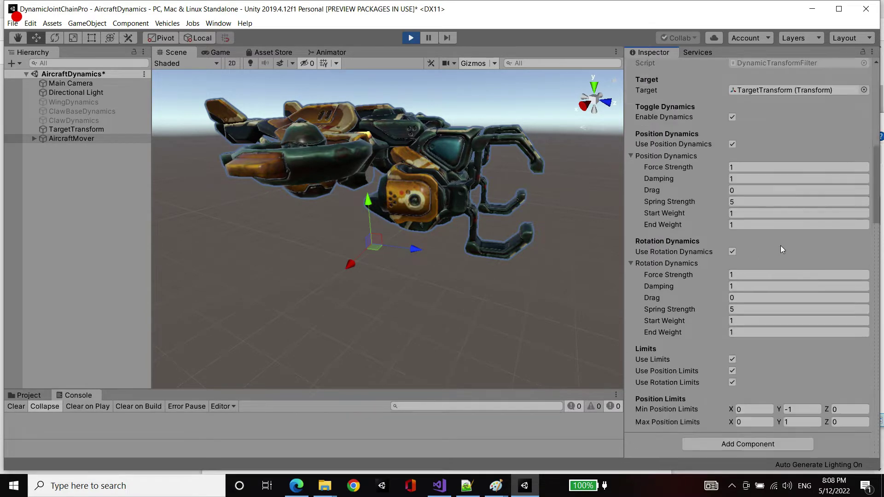
Move TargetTransform to about (-0.09, 0.38, 0.14) and rotate it to about (-0.5, -8.6, -1.1) to test the Y position limits
{"action": "left_click", "coordinate": [76, 130]}
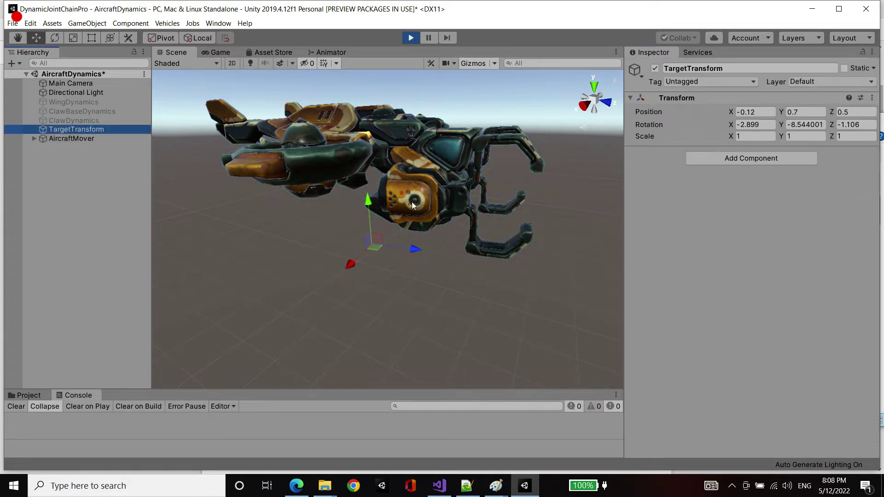
{"action": "left_click_drag", "start_coordinate": [426, 250], "coordinate": [382, 249]}
{"action": "key", "text": "e"}
{"action": "key", "text": "w"}
{"action": "mouse_move", "coordinate": [362, 208]}
{"action": "left_mouse_down"}
{"action": "mouse_move", "coordinate": [360, 227]}
{"action": "mouse_move", "coordinate": [359, 184]}
{"action": "mouse_move", "coordinate": [366, 193]}
{"action": "mouse_move", "coordinate": [355, 230]}
{"action": "mouse_move", "coordinate": [357, 175]}
{"action": "mouse_move", "coordinate": [356, 239]}
{"action": "mouse_move", "coordinate": [354, 211]}
{"action": "left_mouse_up"}
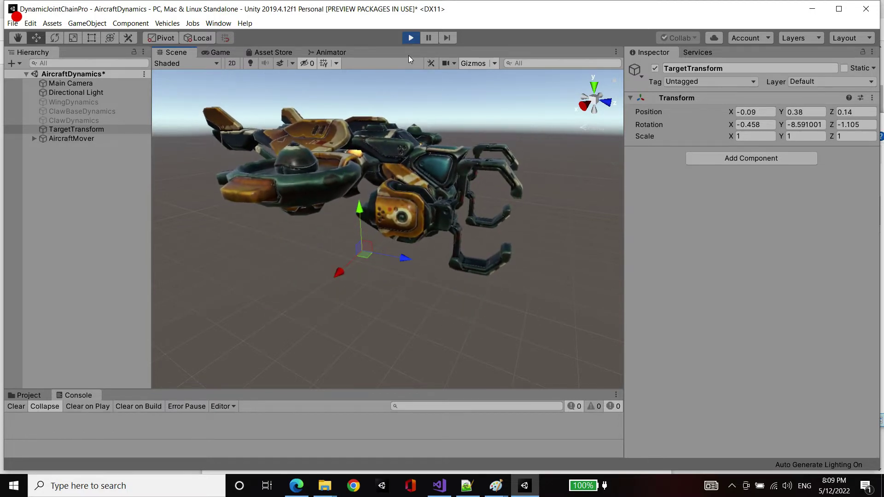
Turn off Use Limits on AircraftMover's Dynamic Transform Filter and copy the component
{"action": "left_click", "coordinate": [73, 139]}
{"action": "left_click", "coordinate": [76, 129]}
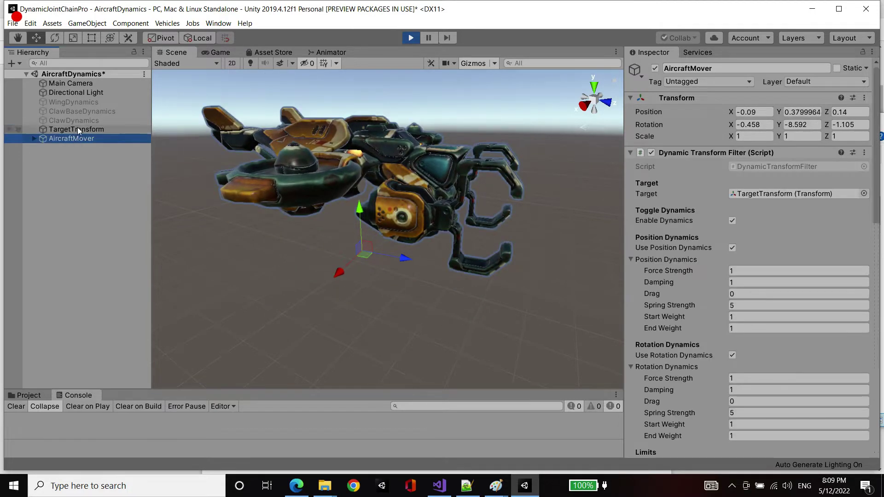
{"action": "left_click", "coordinate": [92, 138]}
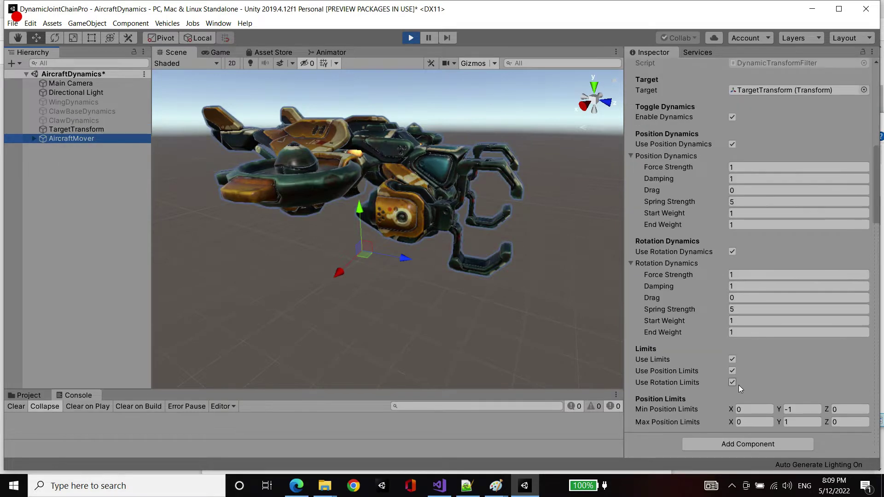
{"action": "left_click", "coordinate": [732, 359]}
{"action": "scroll", "coordinate": [782, 323], "scroll_direction": "up", "scroll_amount": 4}
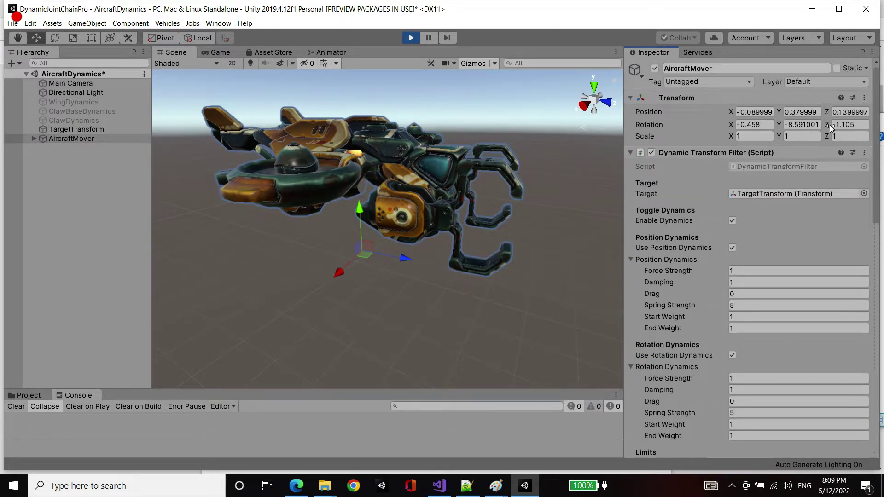
{"action": "left_click", "coordinate": [864, 153]}
{"action": "left_click", "coordinate": [801, 211]}
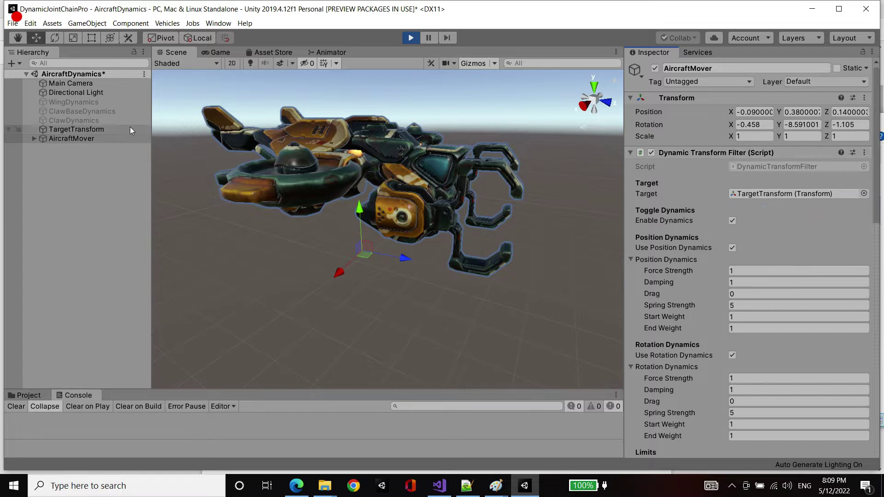
Exit play mode and paste the copied component values into AircraftMover's Dynamic Transform Filter
{"action": "left_click", "coordinate": [409, 38]}
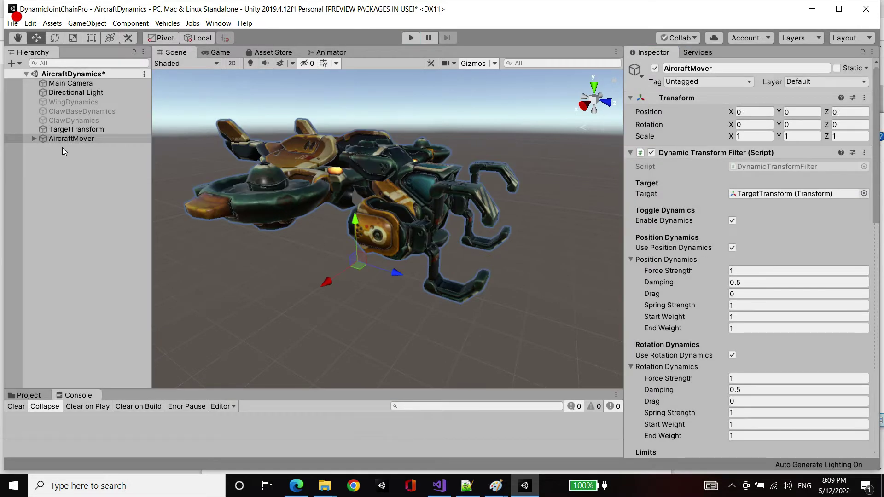
{"action": "left_click", "coordinate": [863, 152]}
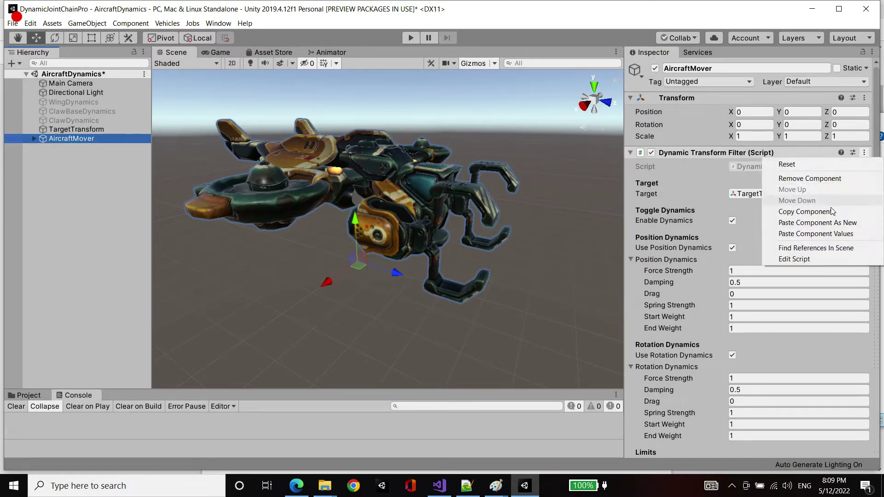
{"action": "left_click", "coordinate": [803, 233]}
{"action": "scroll", "coordinate": [786, 264], "scroll_direction": "down", "scroll_amount": 3}
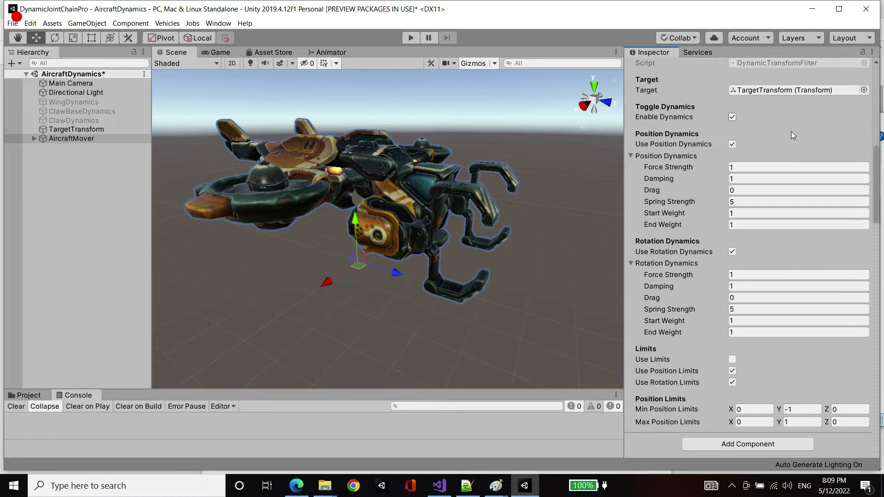
{"action": "left_click", "coordinate": [751, 203]}
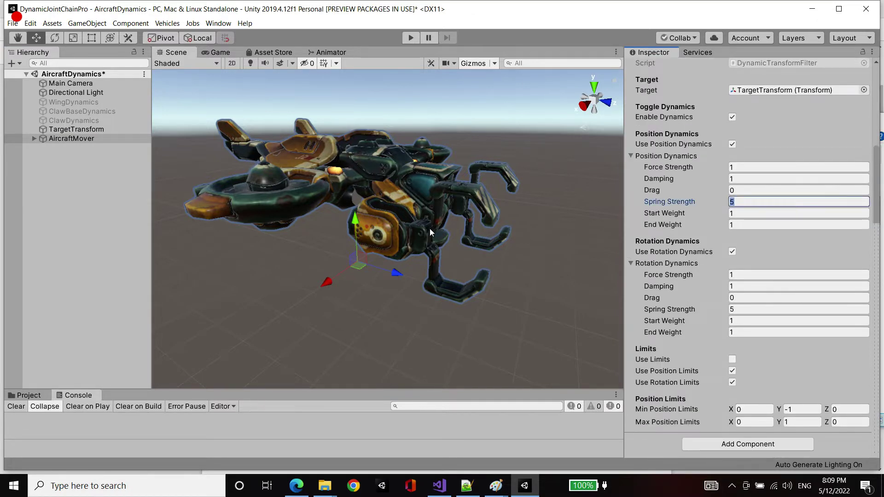
Filter the hierarchy for "claw", select the Claw_Shaft_Pivot under Mount_Side_R and clear the filter
{"action": "left_click_drag", "start_coordinate": [430, 228], "coordinate": [444, 189], "text": "alt"}
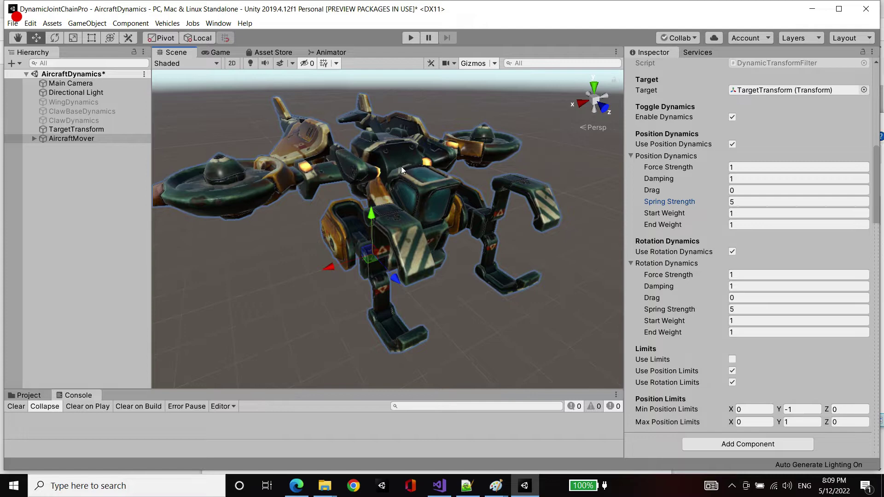
{"action": "left_click_drag", "start_coordinate": [401, 170], "coordinate": [356, 202], "text": "alt"}
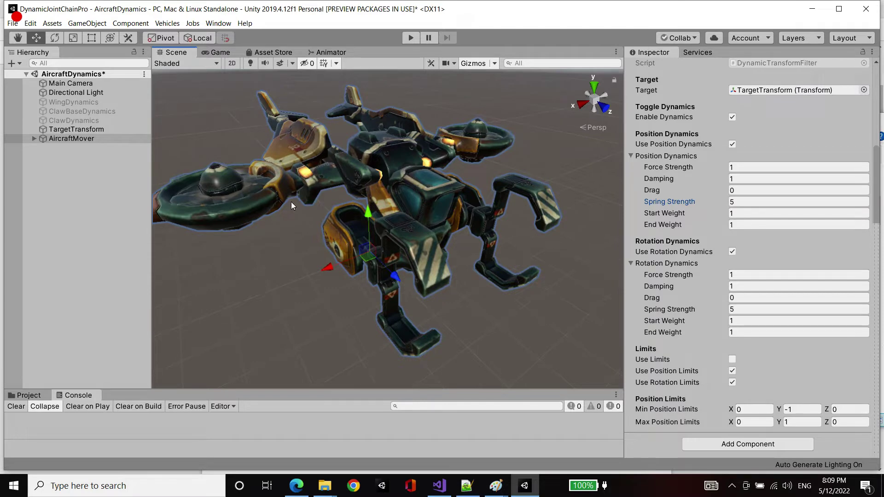
{"action": "left_click", "coordinate": [91, 180]}
{"action": "left_click_drag", "start_coordinate": [437, 258], "coordinate": [433, 213], "text": "alt"}
{"action": "right_click_drag", "start_coordinate": [433, 213], "coordinate": [440, 227], "text": "alt"}
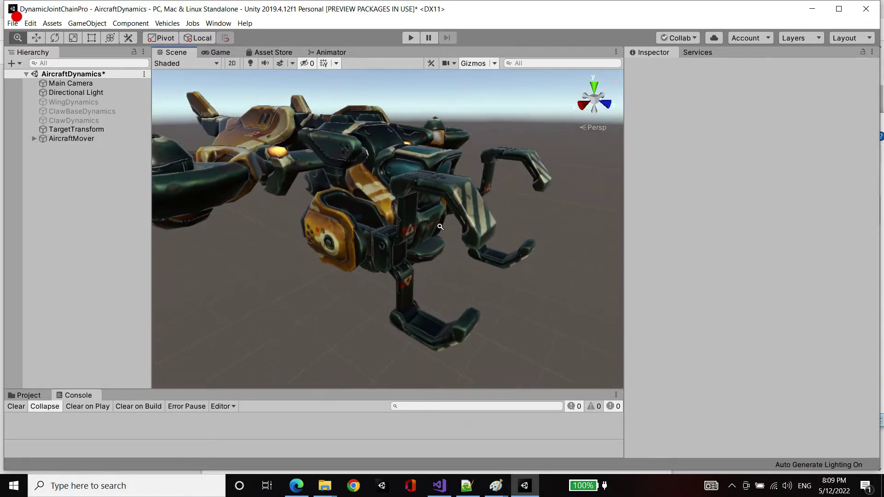
{"action": "left_click", "coordinate": [94, 64]}
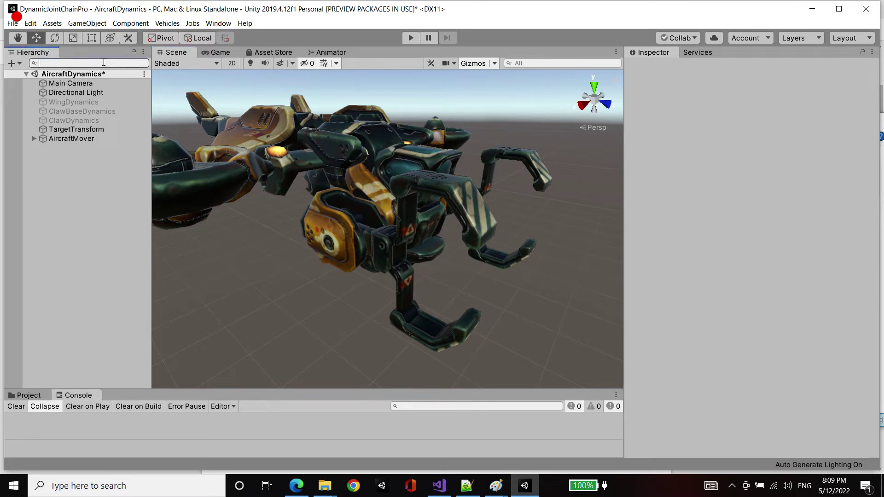
{"action": "type", "text": "claw"}
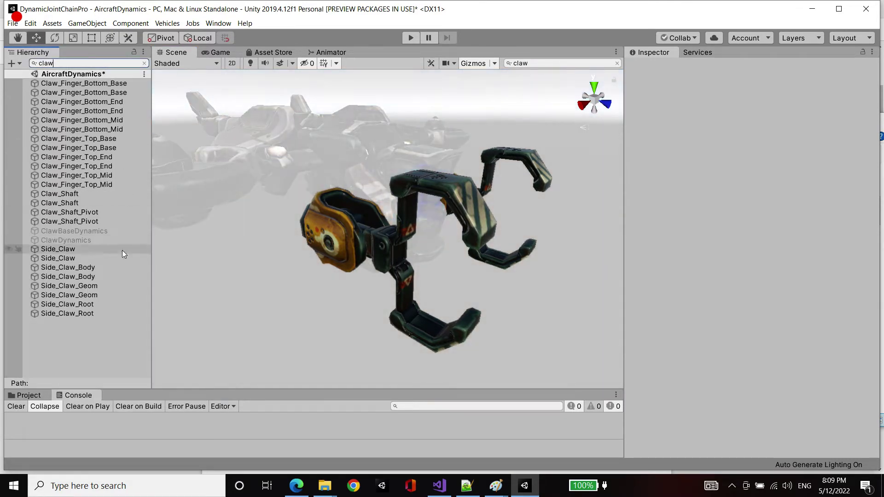
{"action": "left_click", "coordinate": [69, 221]}
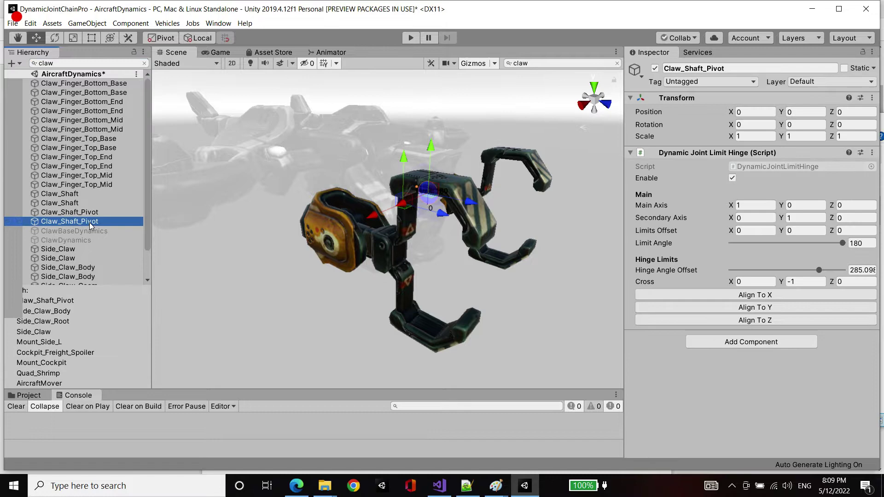
{"action": "left_click", "coordinate": [144, 63]}
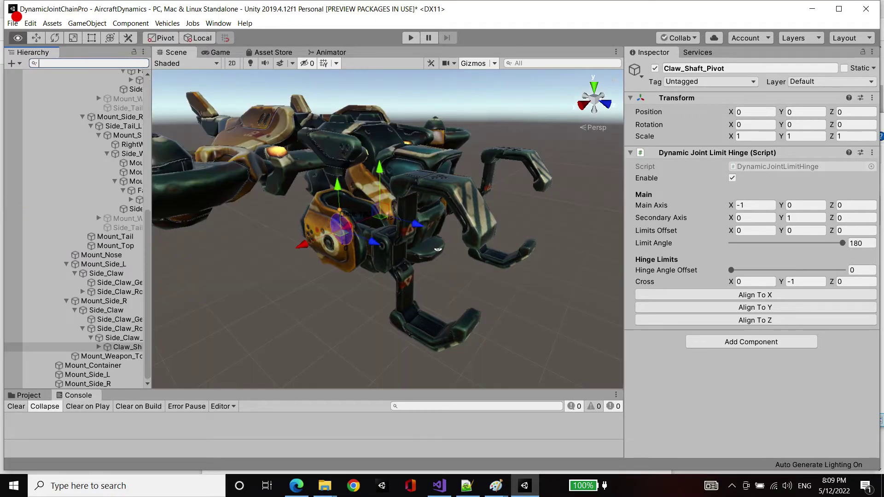
Remove the existing Dynamic Joint Limit Hinge component from Claw_Shaft_Pivot and clear the console
{"action": "left_click_drag", "start_coordinate": [324, 226], "coordinate": [345, 227], "text": "alt"}
{"action": "scroll", "coordinate": [345, 228], "scroll_direction": "up", "scroll_amount": 3, "text": "alt"}
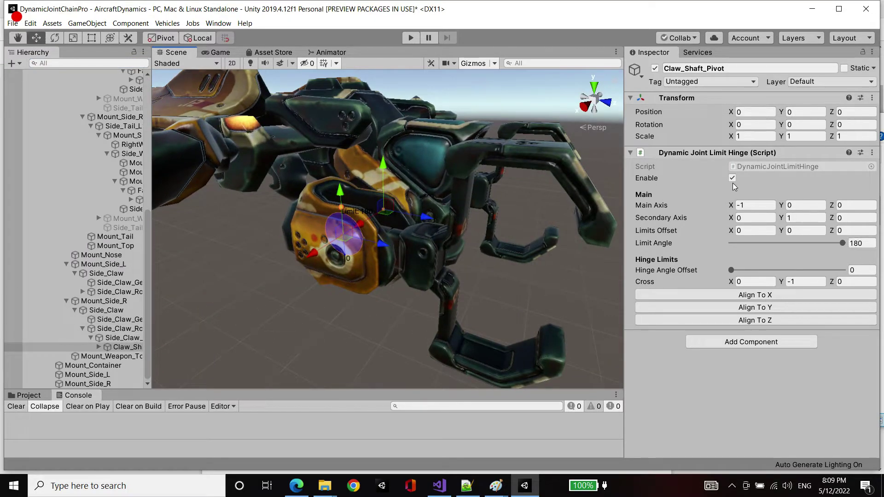
{"action": "left_click", "coordinate": [871, 153]}
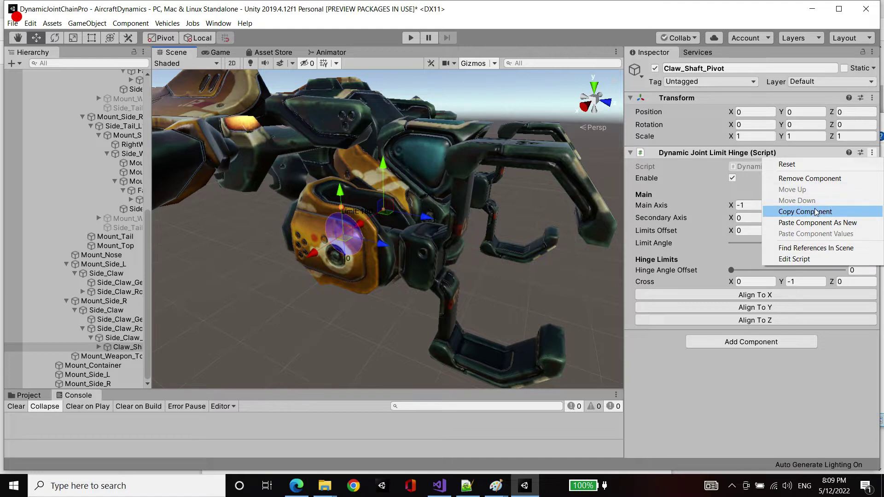
{"action": "left_click", "coordinate": [816, 177]}
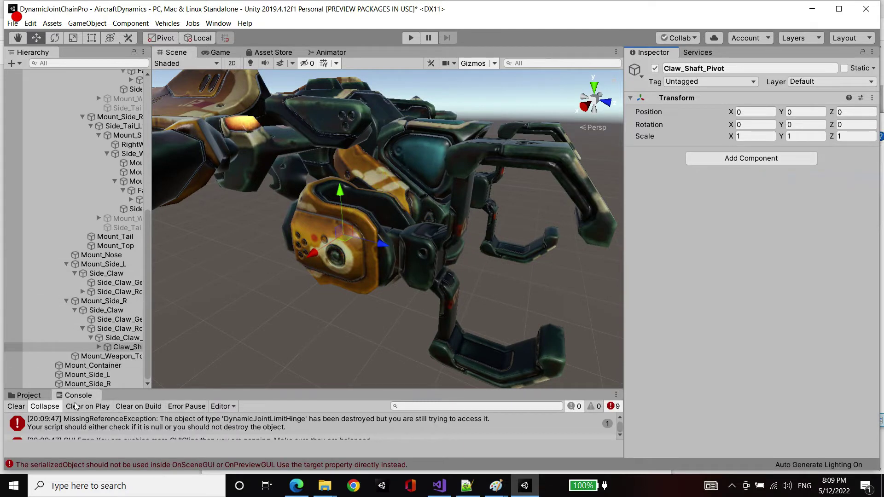
{"action": "left_click", "coordinate": [16, 406]}
Add a Dynamic Joint Limit Hinge component to Claw_Shaft_Pivot
{"action": "middle_click_drag", "start_coordinate": [266, 225], "coordinate": [240, 226]}
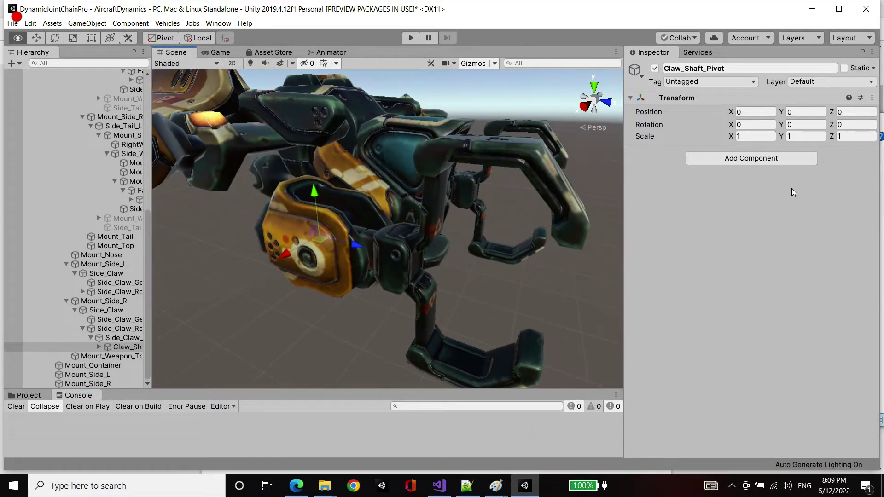
{"action": "left_click", "coordinate": [783, 162]}
{"action": "type", "text": "dyna"}
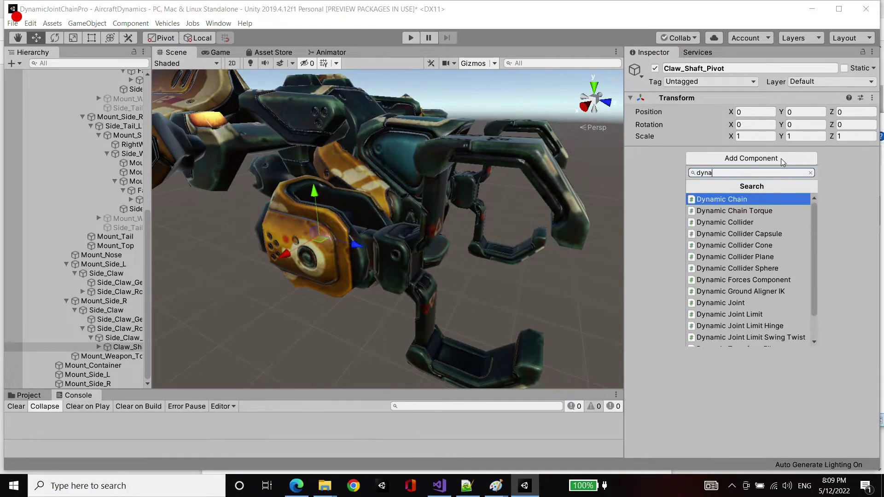
{"action": "type", "text": "mic joint"}
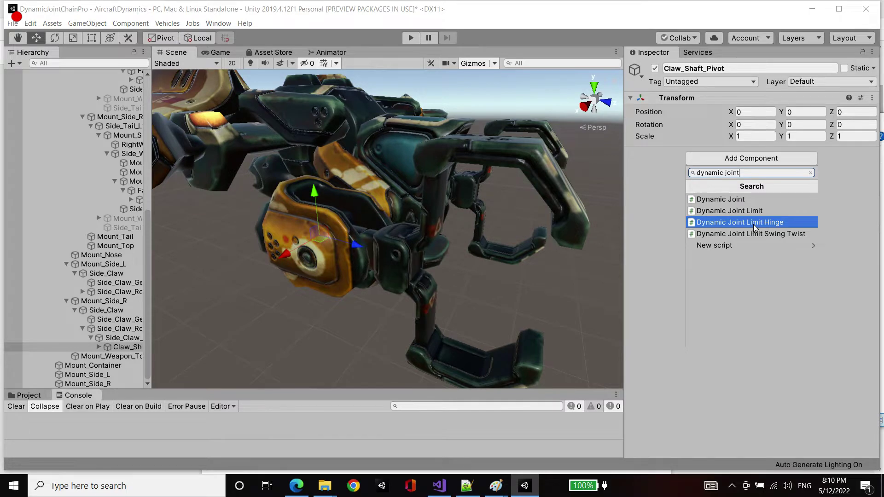
{"action": "left_click", "coordinate": [753, 225]}
Align Claw_Shaft_Pivot's hinge limit to the X axis and set its Limit Angle to 180
{"action": "scroll", "coordinate": [368, 257], "scroll_direction": "up", "scroll_amount": 4}
{"action": "left_click_drag", "start_coordinate": [378, 262], "coordinate": [455, 285], "text": "alt"}
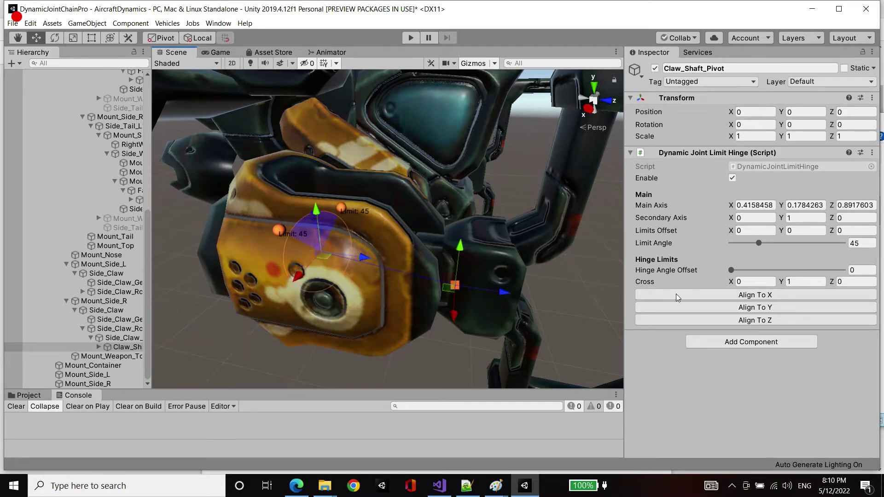
{"action": "left_click", "coordinate": [752, 306]}
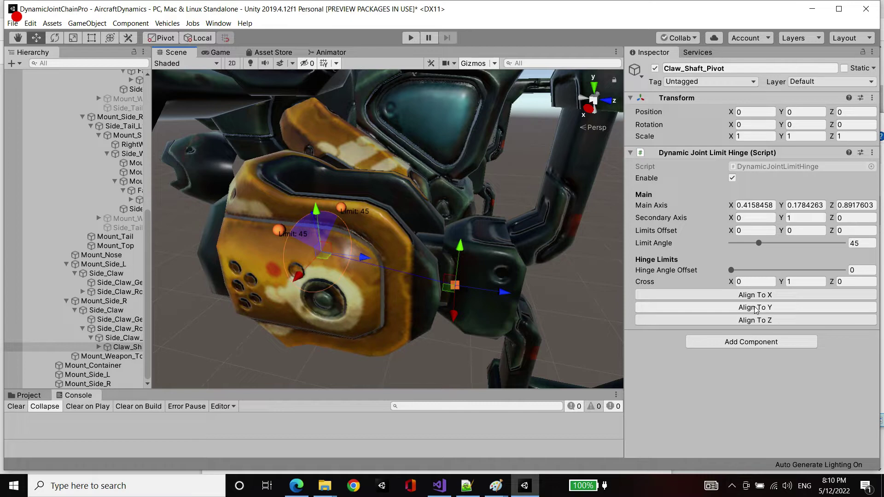
{"action": "left_click", "coordinate": [754, 295]}
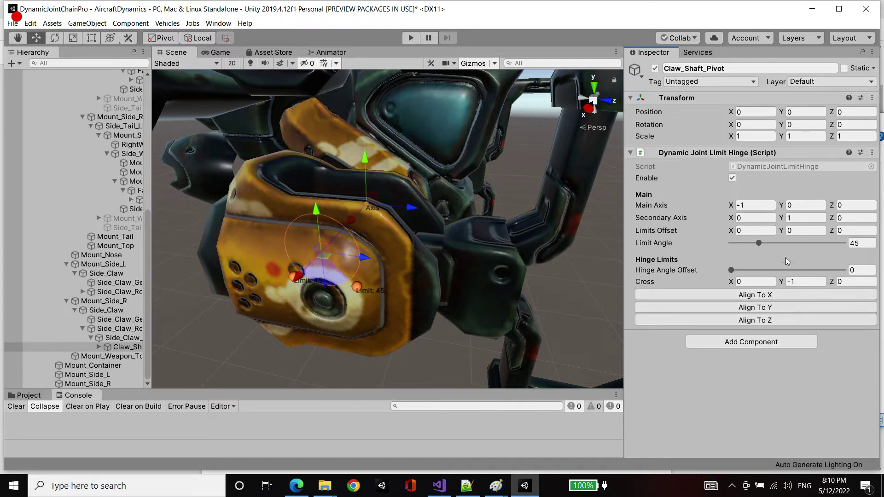
{"action": "left_click_drag", "start_coordinate": [759, 243], "coordinate": [883, 249]}
Add a Dynamic Joint component to Claw_Shaft_Pivot alongside the hinge limit
{"action": "left_click_drag", "start_coordinate": [437, 182], "coordinate": [337, 203], "text": "alt"}
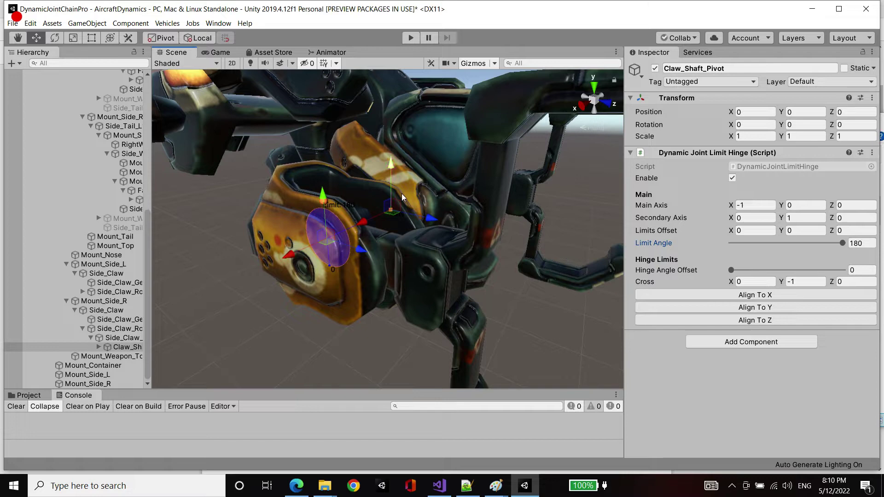
{"action": "middle_click_drag", "start_coordinate": [404, 228], "coordinate": [410, 252]}
{"action": "left_click_drag", "start_coordinate": [433, 140], "coordinate": [416, 213], "text": "alt"}
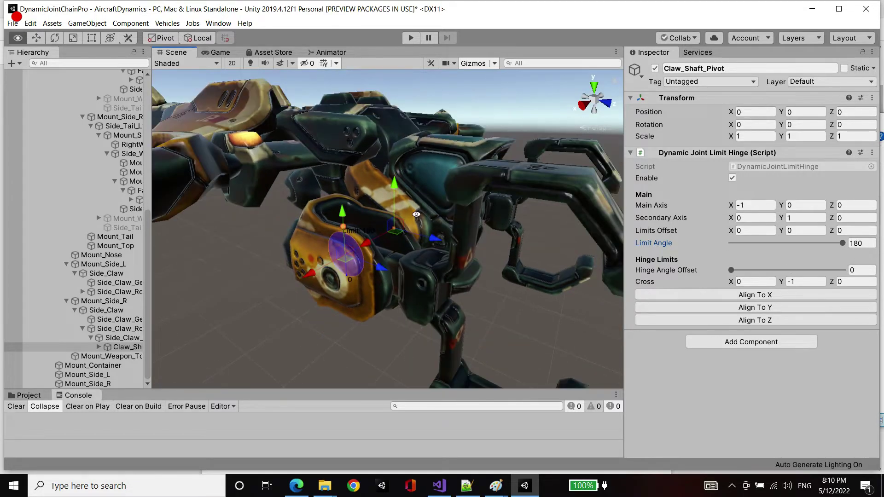
{"action": "left_click_drag", "start_coordinate": [480, 217], "coordinate": [393, 214], "text": "alt"}
{"action": "middle_click_drag", "start_coordinate": [392, 214], "coordinate": [413, 226]}
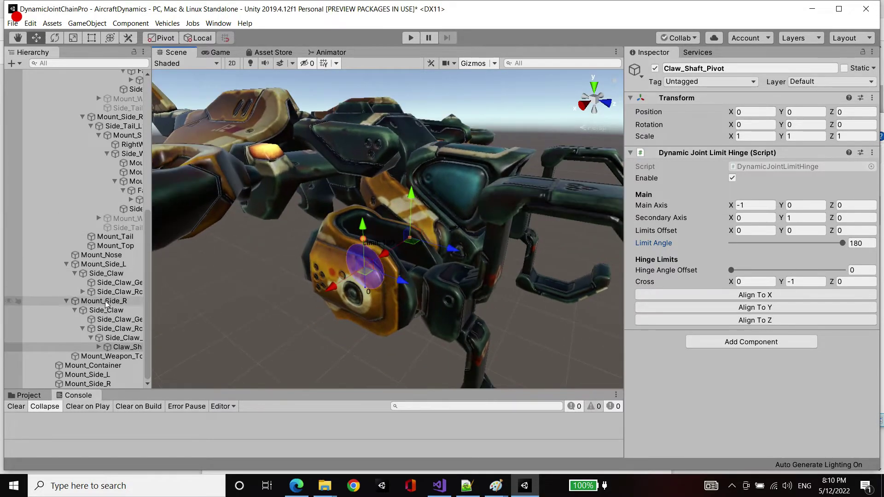
{"action": "left_click", "coordinate": [108, 350]}
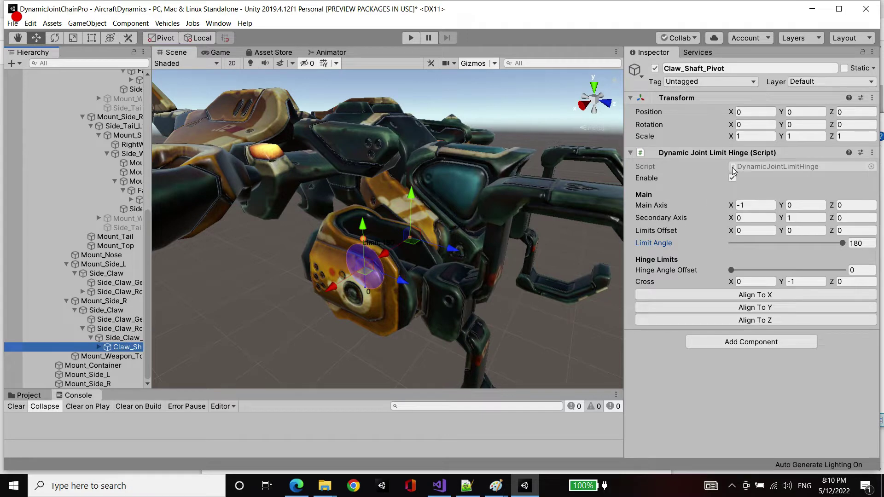
{"action": "left_click", "coordinate": [751, 342]}
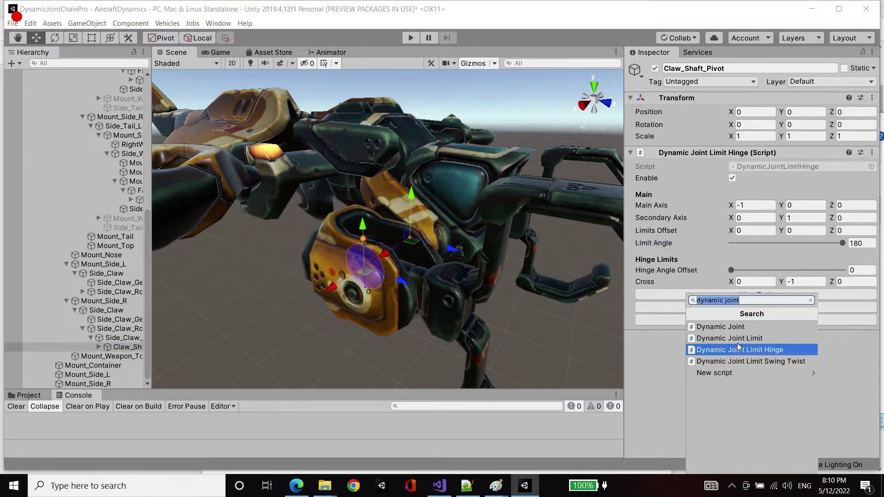
{"action": "left_click", "coordinate": [719, 327]}
Review the Dynamic Joint's source size, position and rotation dynamics, limits, forces and simulation mode settings
{"action": "scroll", "coordinate": [727, 272], "scroll_direction": "down", "scroll_amount": 10}
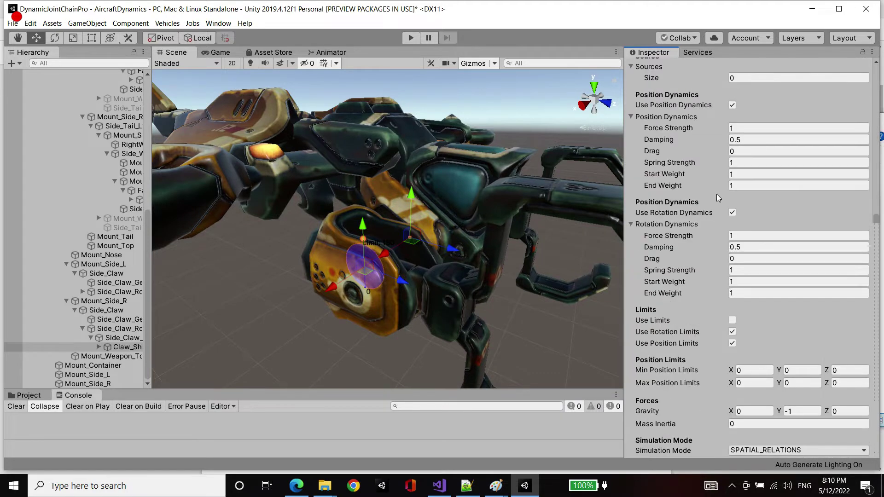
{"action": "scroll", "coordinate": [736, 189], "scroll_direction": "up", "scroll_amount": 4}
{"action": "left_click", "coordinate": [750, 185]}
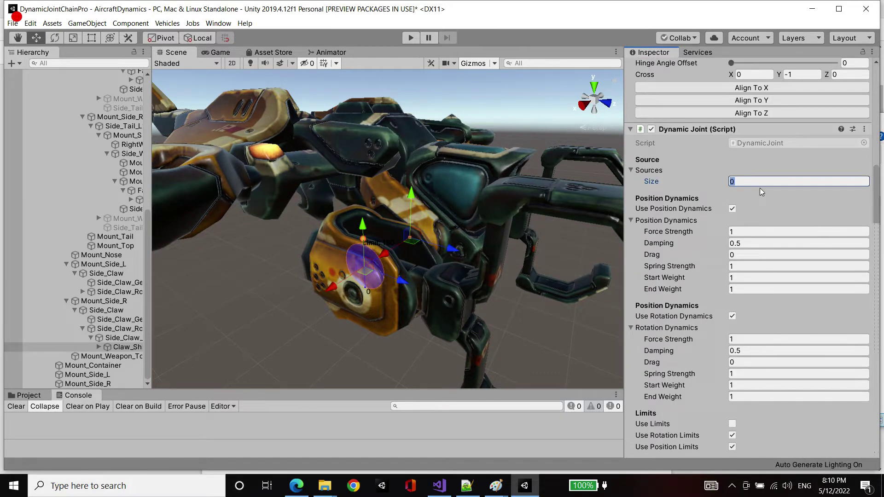
{"action": "type", "text": "0"}
{"action": "left_click", "coordinate": [759, 232]}
{"action": "scroll", "coordinate": [697, 222], "scroll_direction": "down", "scroll_amount": 3}
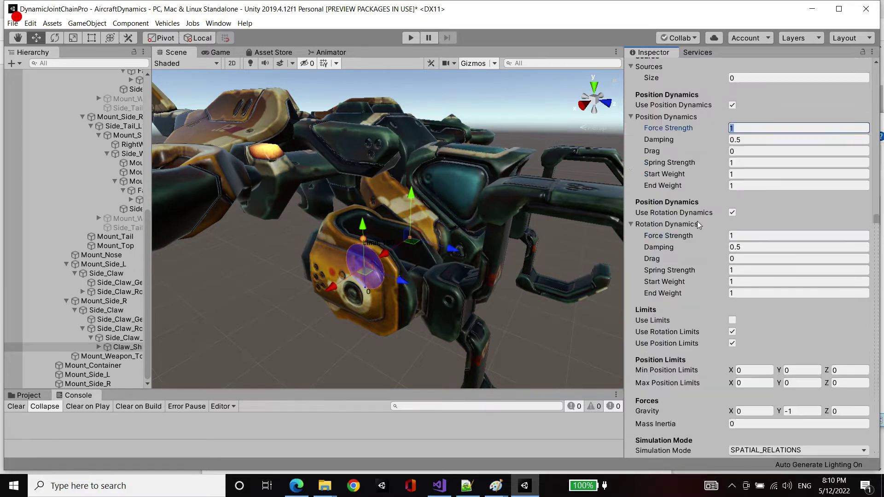
{"action": "scroll", "coordinate": [698, 223], "scroll_direction": "up", "scroll_amount": 3}
{"action": "scroll", "coordinate": [697, 214], "scroll_direction": "down", "scroll_amount": 5}
{"action": "left_click", "coordinate": [755, 235]}
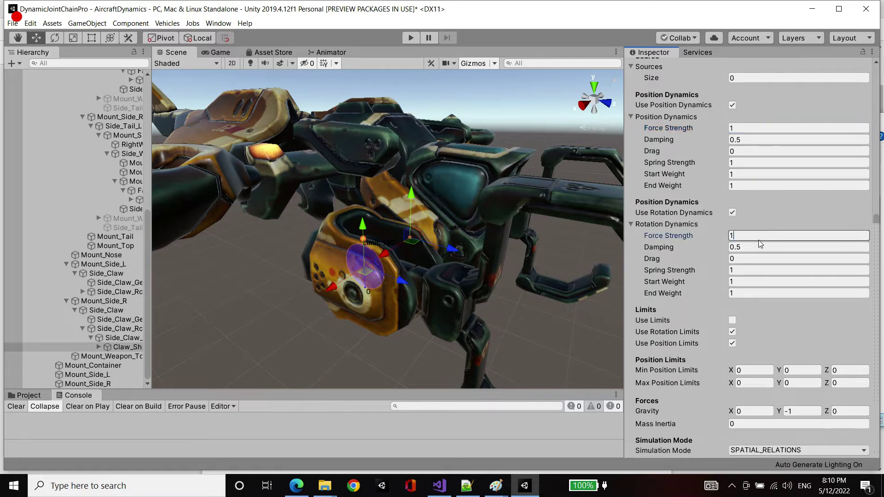
{"action": "left_click", "coordinate": [760, 247]}
Set the Dynamic Joint's Rotation Dynamics to a Spring Strength of 3 and a Damping of 1
{"action": "left_click", "coordinate": [755, 271]}
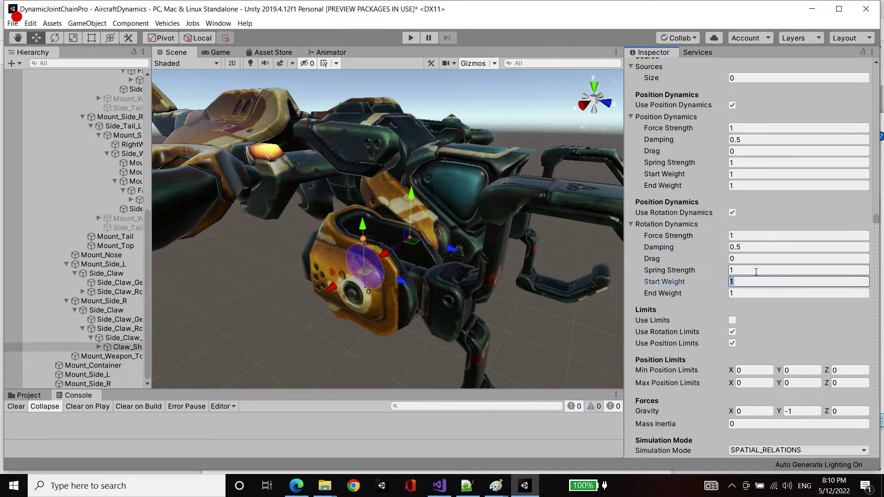
{"action": "type", "text": "1"}
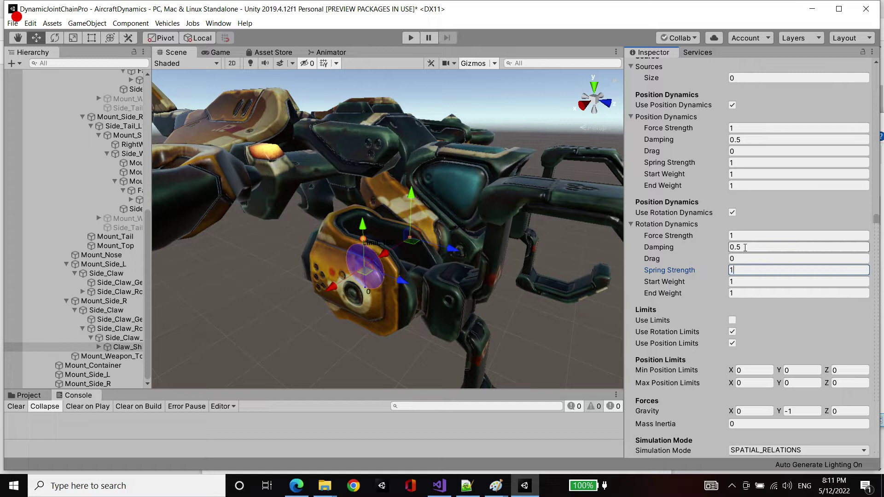
{"action": "type", "text": "3"}
{"action": "left_click", "coordinate": [754, 247]}
{"action": "type", "text": "1"}
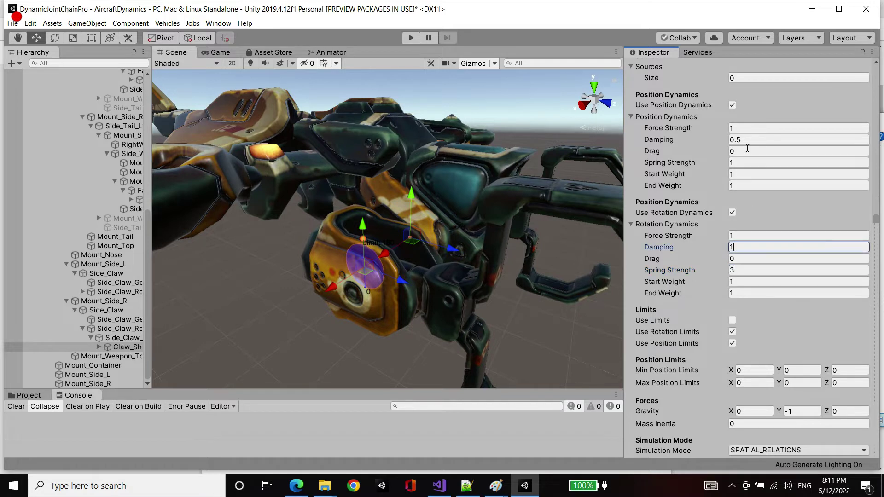
Set the Dynamic Joint's Position Dynamics to a Damping of 1 and a Spring Strength of 3
{"action": "left_click", "coordinate": [754, 139]}
{"action": "type", "text": "1"}
{"action": "left_click", "coordinate": [748, 162]}
{"action": "type", "text": "3"}
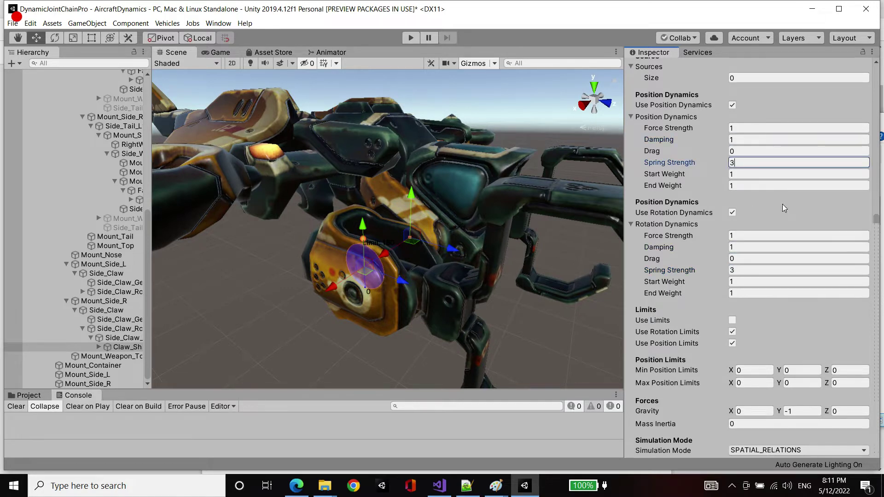
Enable Use Limits and turn off Use Position Dynamics on Claw_Shaft_Pivot's Dynamic Joint
{"action": "scroll", "coordinate": [782, 204], "scroll_direction": "down", "scroll_amount": 3}
{"action": "left_click", "coordinate": [732, 223]}
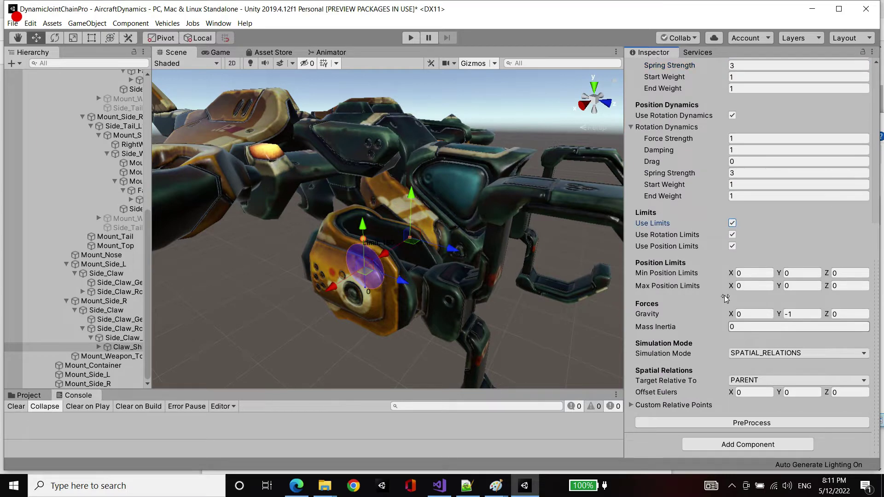
{"action": "scroll", "coordinate": [688, 322], "scroll_direction": "up", "scroll_amount": 9}
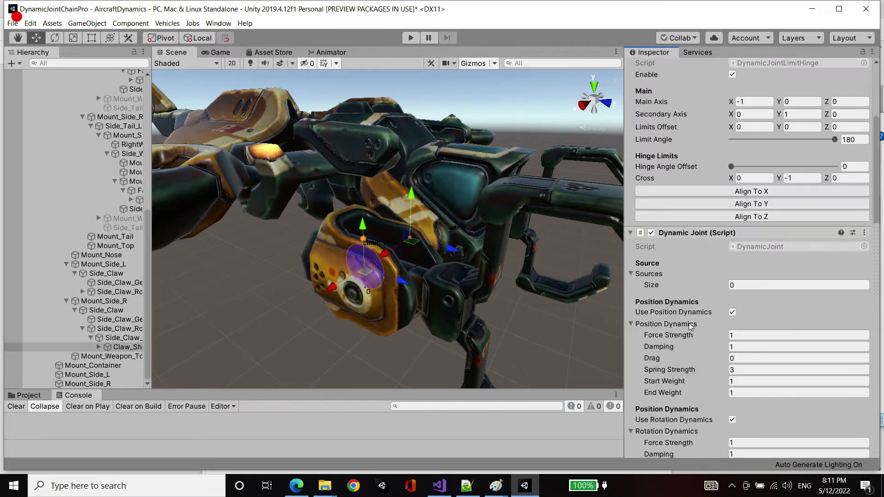
{"action": "scroll", "coordinate": [689, 322], "scroll_direction": "down", "scroll_amount": 3}
{"action": "left_click", "coordinate": [732, 208]}
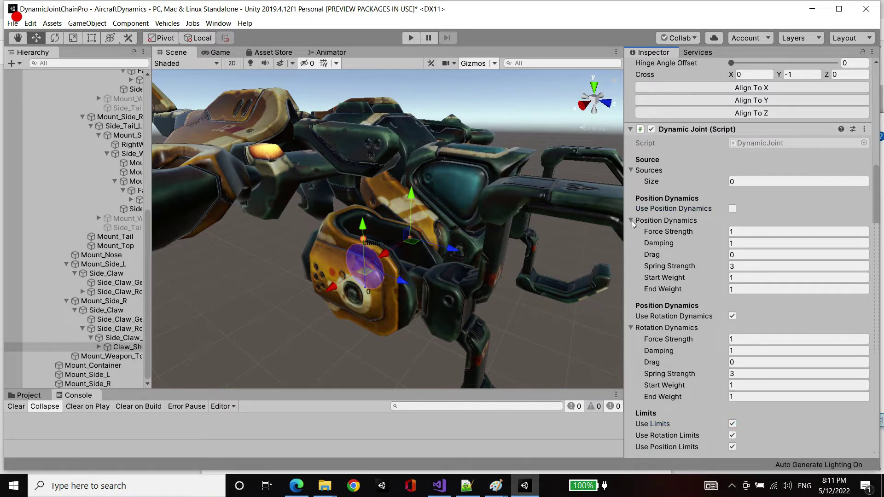
Collapse the Position Dynamics values and examine the Dynamic Joint's rotation dynamics, limits, forces and spatial relations settings
{"action": "left_click", "coordinate": [631, 220]}
{"action": "scroll", "coordinate": [755, 230], "scroll_direction": "down", "scroll_amount": 3}
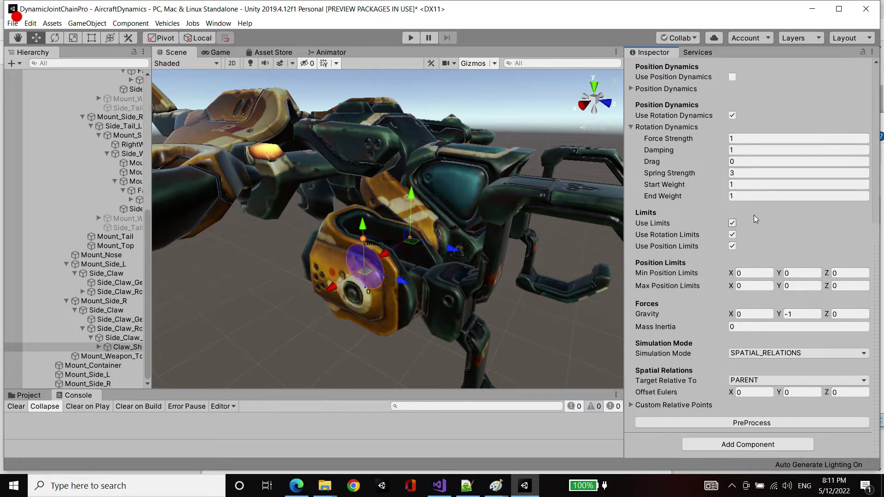
{"action": "left_click", "coordinate": [732, 183]}
{"action": "scroll", "coordinate": [750, 244], "scroll_direction": "up", "scroll_amount": 3}
{"action": "scroll", "coordinate": [757, 267], "scroll_direction": "down", "scroll_amount": 3}
{"action": "scroll", "coordinate": [745, 259], "scroll_direction": "up", "scroll_amount": 3}
{"action": "scroll", "coordinate": [708, 229], "scroll_direction": "down", "scroll_amount": 3}
{"action": "left_click", "coordinate": [735, 183]}
{"action": "key", "text": "Return"}
Set the Dynamic Joint's Simulation Mode to GRAVITY and its Gravity Y value to -2
{"action": "left_click", "coordinate": [799, 314]}
{"action": "left_click", "coordinate": [765, 353]}
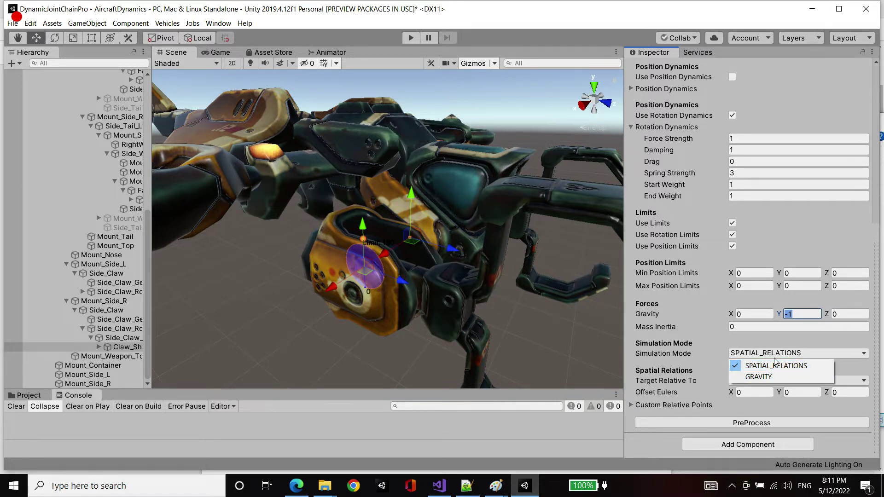
{"action": "left_click", "coordinate": [758, 377]}
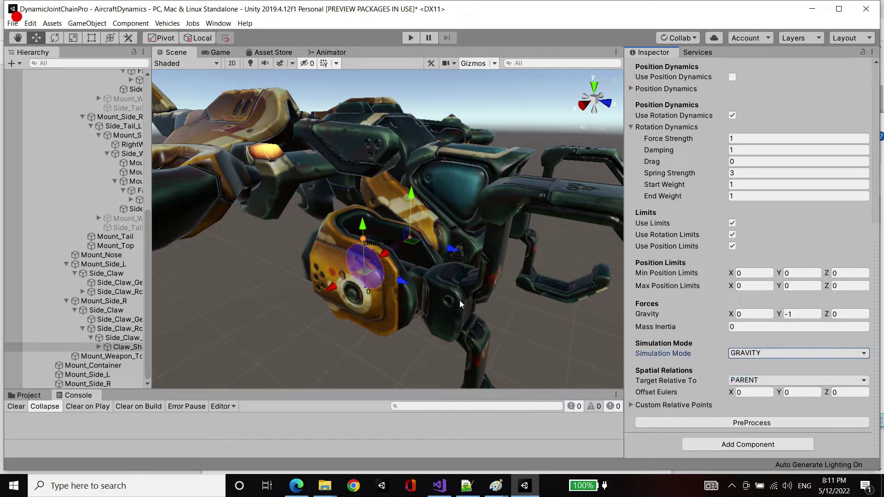
{"action": "left_click", "coordinate": [803, 316]}
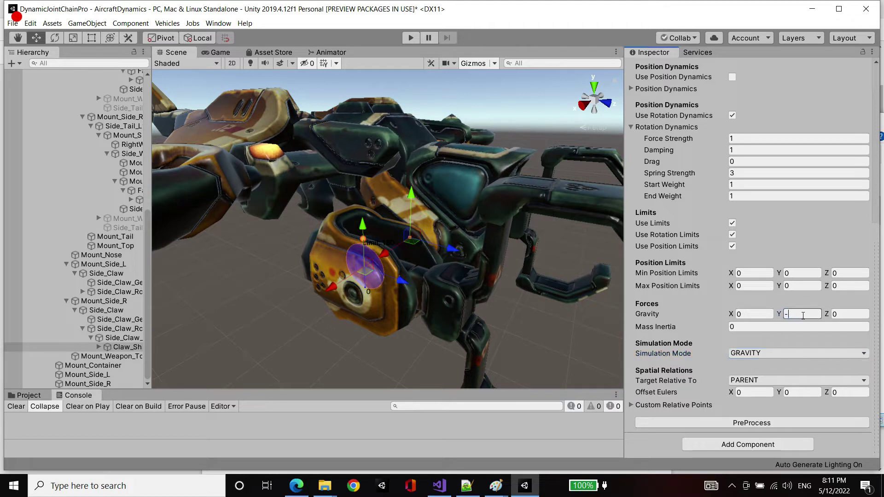
{"action": "type", "text": "-2"}
{"action": "key", "text": "Return"}
PreProcess the Dynamic Joint and select the Claw_Shaft_Pivot particle's center-of-mass handle beside the claw
{"action": "left_click", "coordinate": [751, 421]}
{"action": "key", "text": "f"}
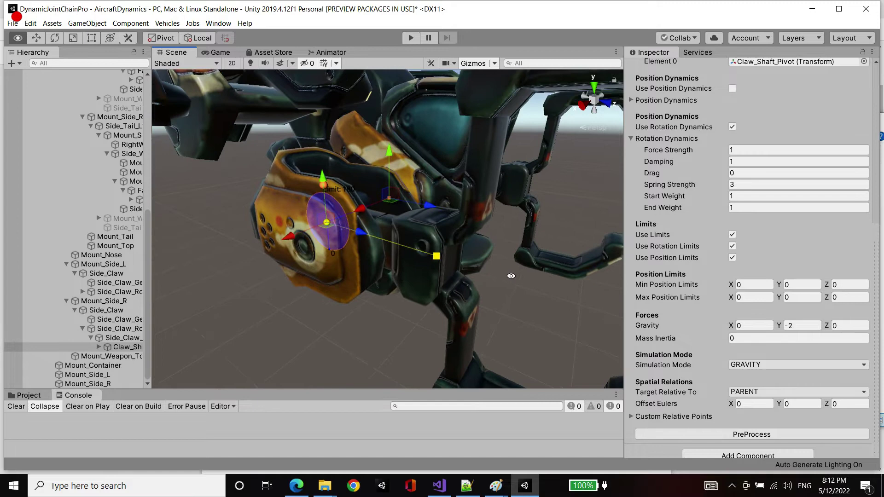
{"action": "left_click_drag", "start_coordinate": [511, 276], "coordinate": [527, 227], "text": "alt"}
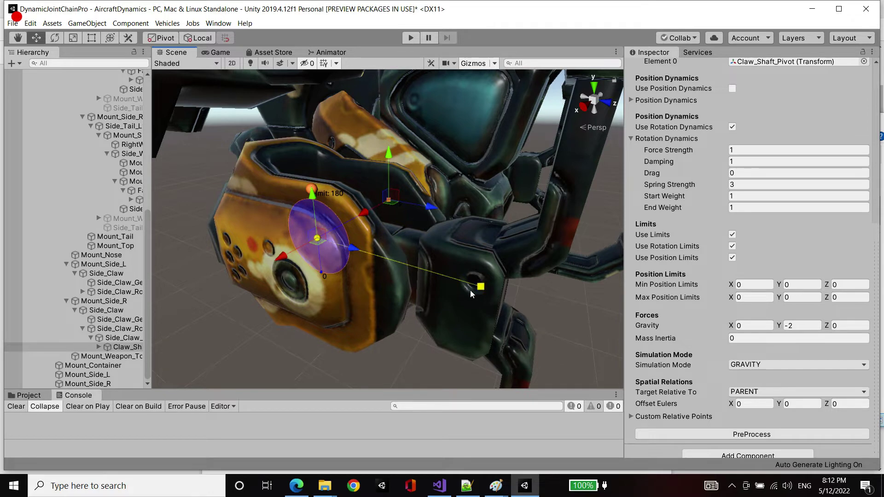
{"action": "left_click", "coordinate": [481, 288]}
{"action": "left_click_drag", "start_coordinate": [403, 239], "coordinate": [464, 240], "text": "alt"}
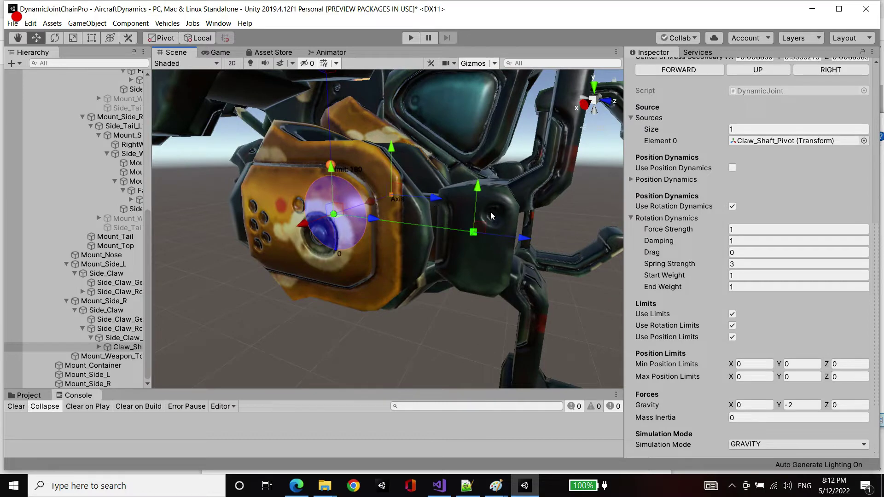
{"action": "left_click_drag", "start_coordinate": [490, 212], "coordinate": [483, 214], "text": "alt"}
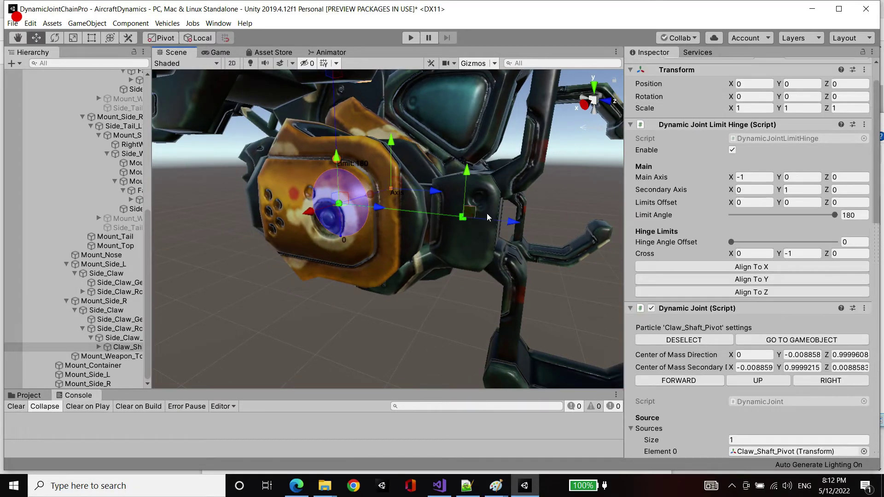
Try a lowered center of mass, set the particle's Center of Mass Direction to 0, 0, 1, and deselect the particle
{"action": "left_click_drag", "start_coordinate": [471, 214], "coordinate": [414, 295]}
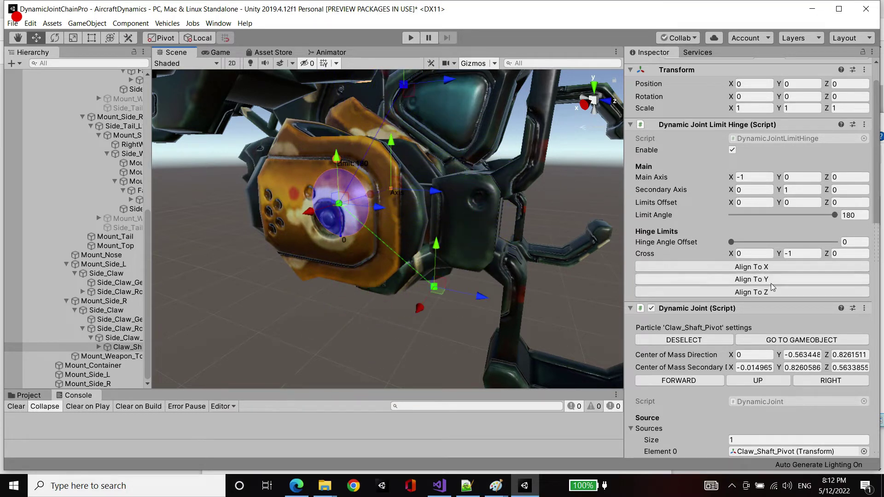
{"action": "left_click", "coordinate": [842, 354]}
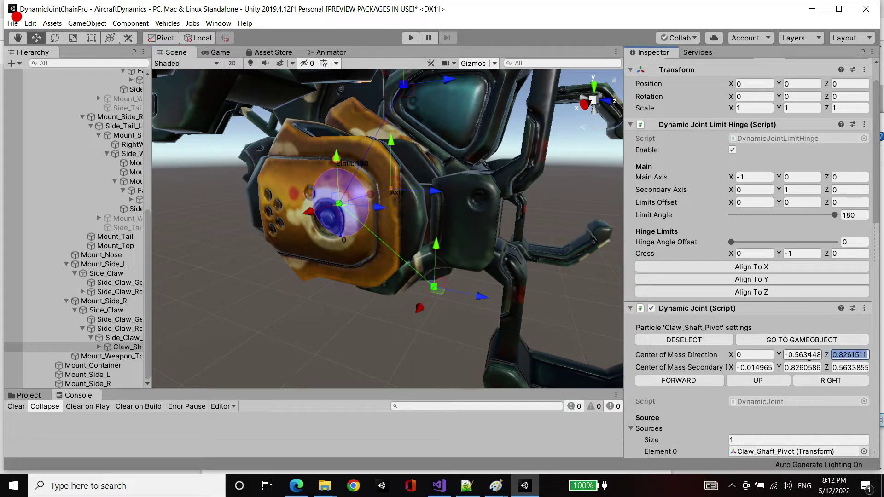
{"action": "scroll", "coordinate": [809, 356], "scroll_direction": "down", "scroll_amount": 5}
{"action": "type", "text": "1"}
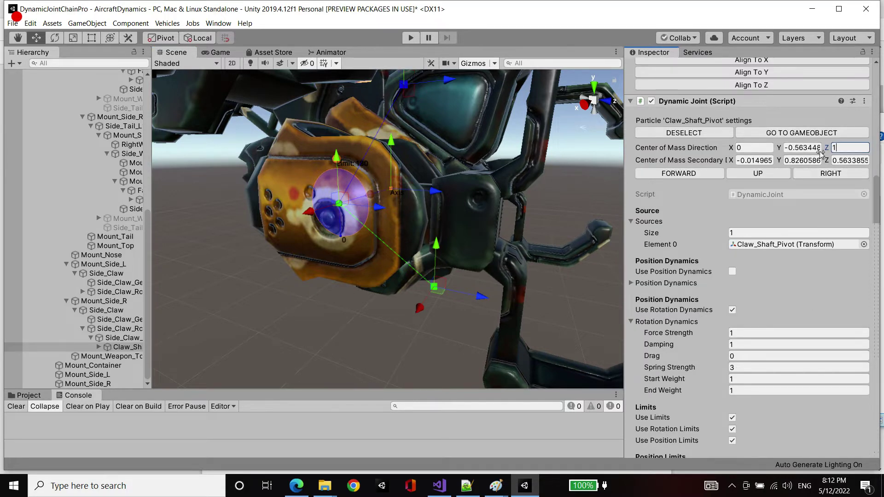
{"action": "left_click", "coordinate": [818, 148]}
{"action": "type", "text": "0"}
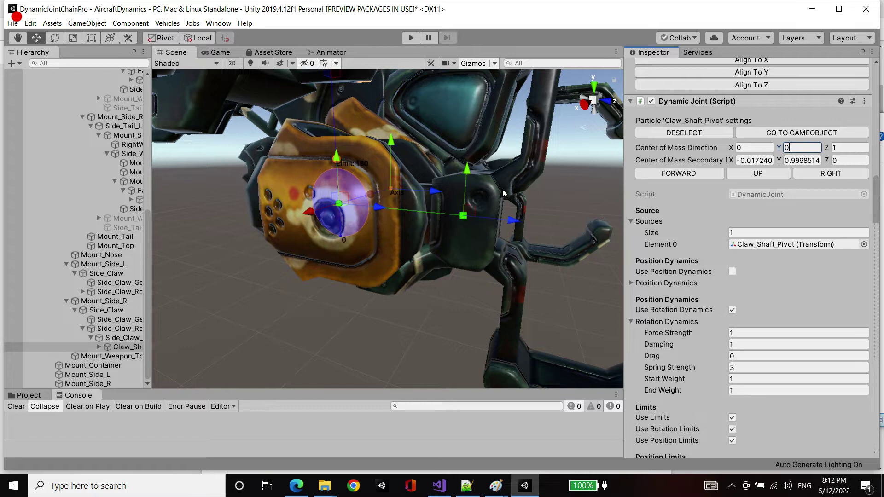
{"action": "left_click_drag", "start_coordinate": [503, 194], "coordinate": [404, 206], "text": "alt"}
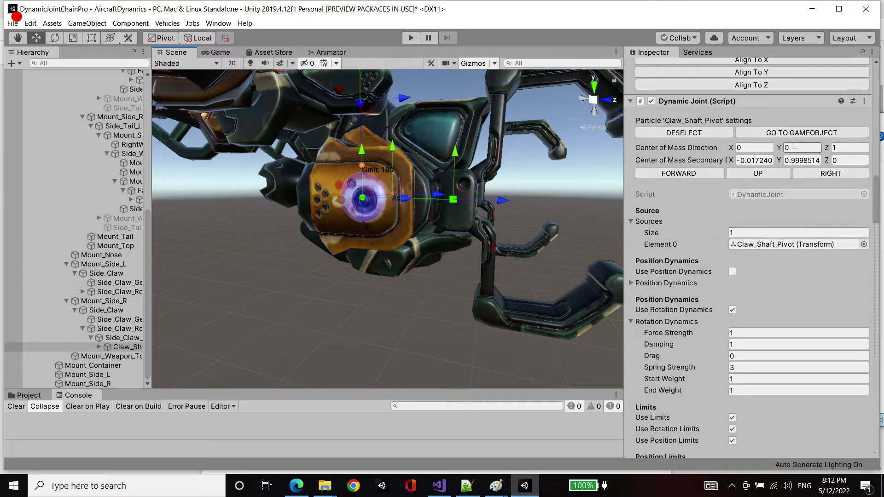
{"action": "left_click", "coordinate": [684, 132]}
Run the scene in play mode and inspect the claw under gravity in the Scene view
{"action": "scroll", "coordinate": [584, 230], "scroll_direction": "down", "scroll_amount": 2}
{"action": "left_click_drag", "start_coordinate": [571, 230], "coordinate": [478, 229], "text": "alt"}
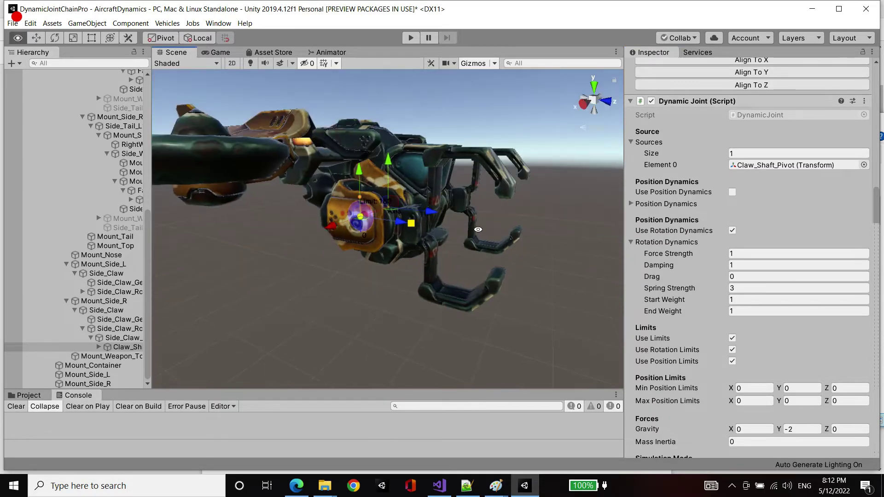
{"action": "scroll", "coordinate": [749, 276], "scroll_direction": "down", "scroll_amount": 4}
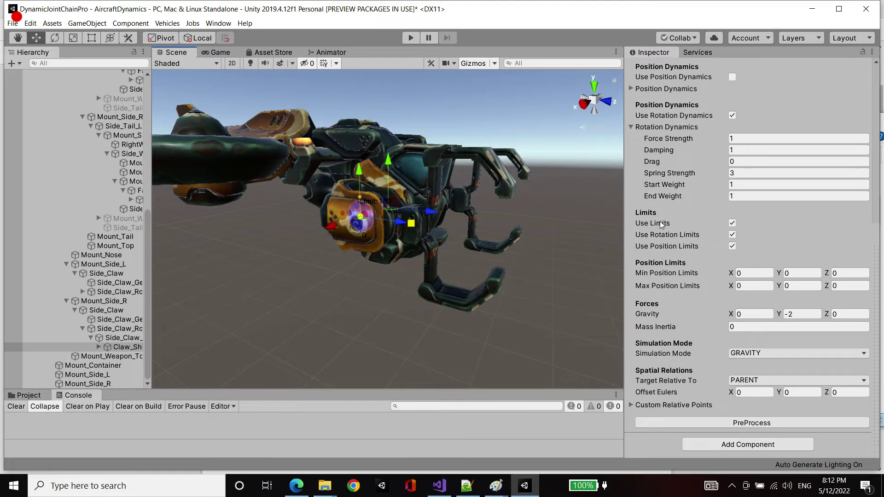
{"action": "scroll", "coordinate": [449, 156], "scroll_direction": "down", "scroll_amount": 3}
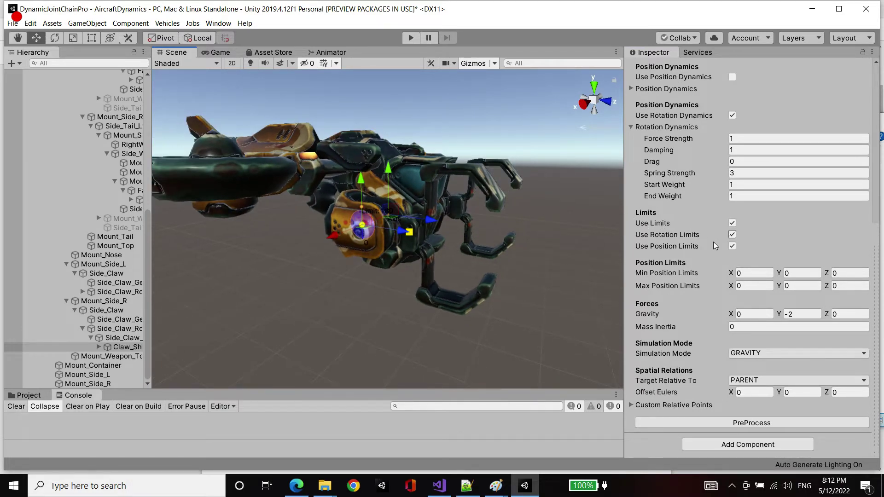
{"action": "scroll", "coordinate": [448, 157], "scroll_direction": "up", "scroll_amount": 1}
{"action": "left_click", "coordinate": [411, 38]}
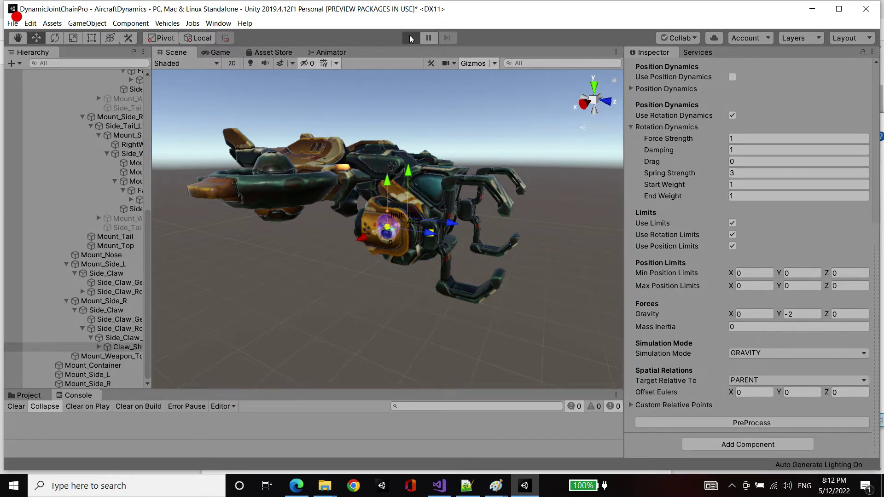
{"action": "left_click", "coordinate": [178, 52]}
{"action": "left_click_drag", "start_coordinate": [343, 192], "coordinate": [356, 183], "text": "alt"}
{"action": "scroll", "coordinate": [115, 179], "scroll_direction": "up", "scroll_amount": 10}
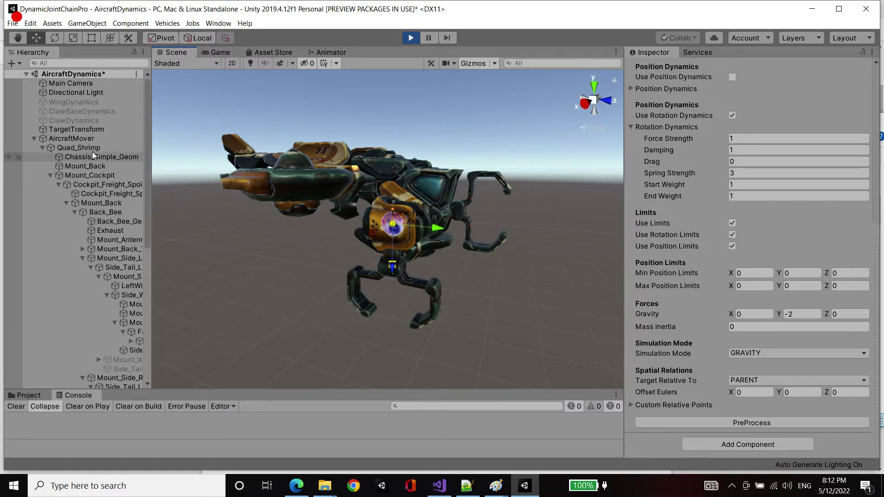
Move TargetTransform to about Y 0.16, Z 1.18 to test the claw's motion, and undo its trial rotation
{"action": "left_click", "coordinate": [34, 138]}
{"action": "left_click", "coordinate": [62, 129]}
{"action": "left_click_drag", "start_coordinate": [368, 260], "coordinate": [407, 289]}
{"action": "key", "text": "e"}
{"action": "key", "text": "ctrl+z"}
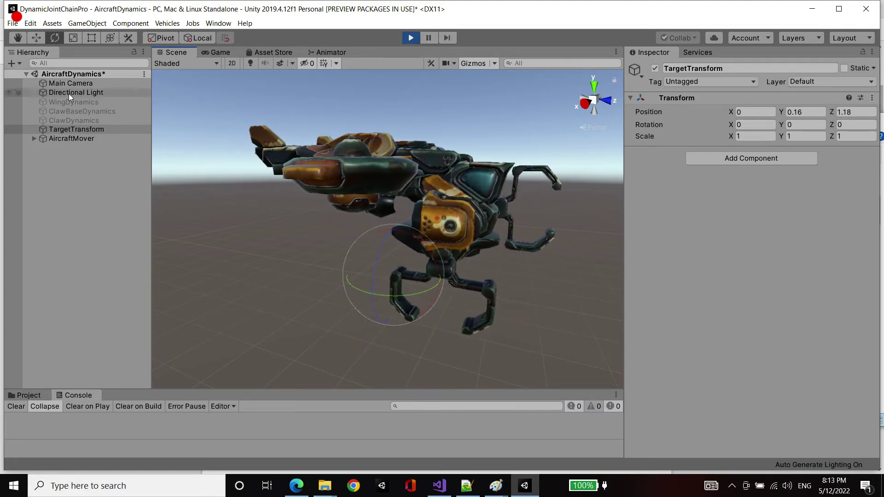
Search the hierarchy for "claw", select the Claw_Shaft_Pivot under Mount_Side_R, and clear the search
{"action": "left_click", "coordinate": [81, 137]}
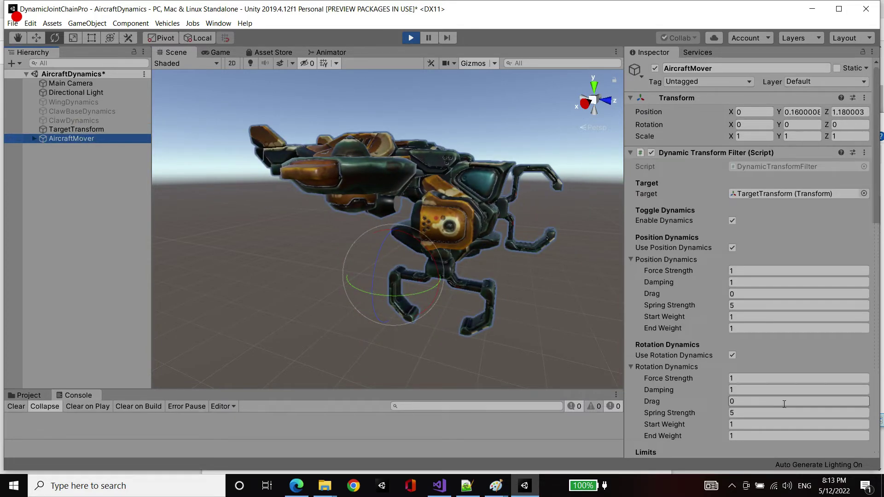
{"action": "scroll", "coordinate": [759, 279], "scroll_direction": "down", "scroll_amount": 5}
{"action": "left_click", "coordinate": [74, 129]}
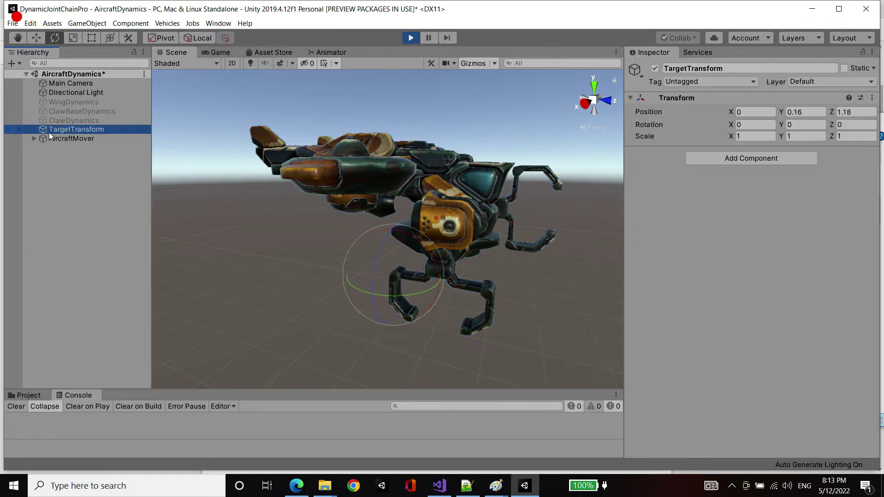
{"action": "left_click", "coordinate": [39, 138]}
{"action": "left_click", "coordinate": [68, 63]}
{"action": "type", "text": "claw"}
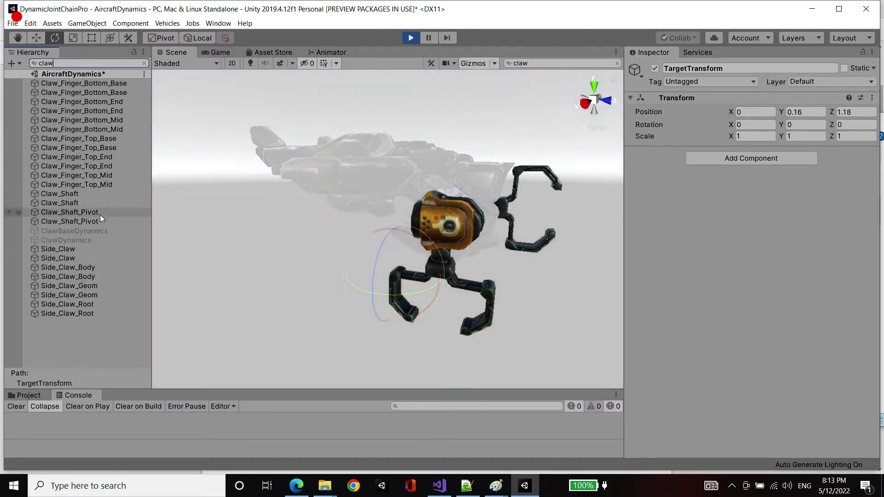
{"action": "left_click", "coordinate": [65, 222]}
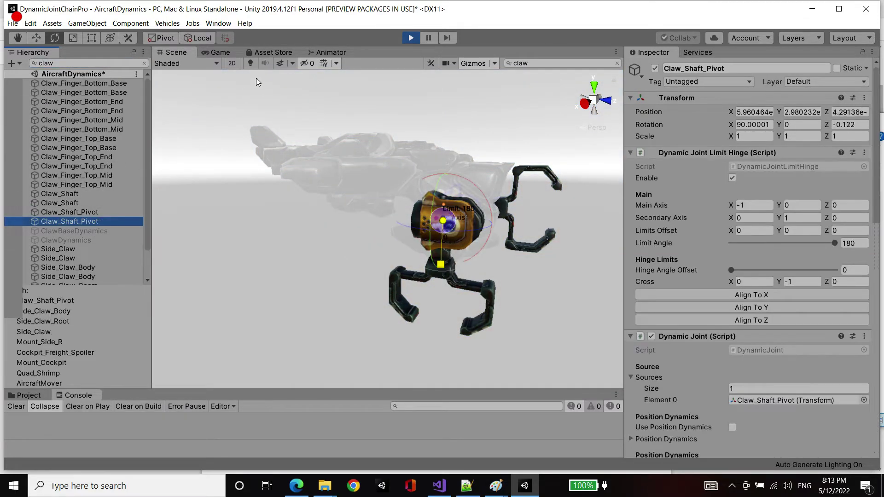
{"action": "left_click", "coordinate": [144, 63]}
Enable Use Position Dynamics on the Dynamic Joint and set Drag to 1 for both position and rotation dynamics
{"action": "scroll", "coordinate": [730, 224], "scroll_direction": "down", "scroll_amount": 10}
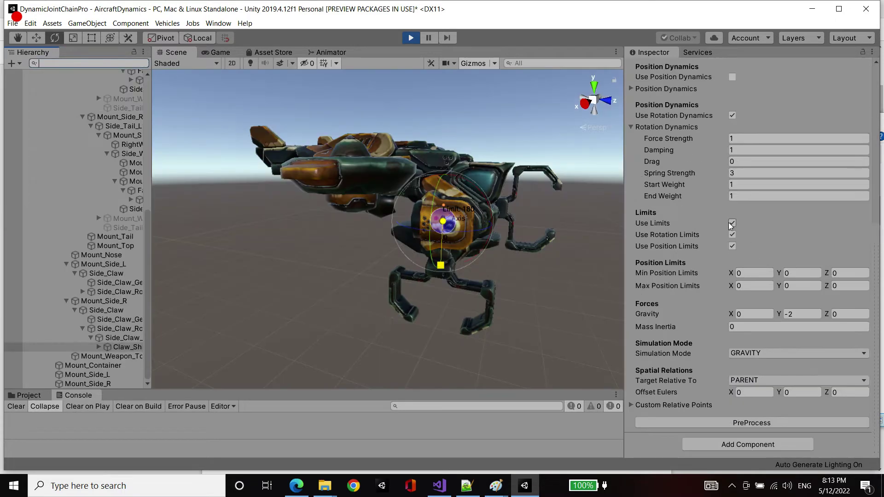
{"action": "left_click", "coordinate": [731, 77]}
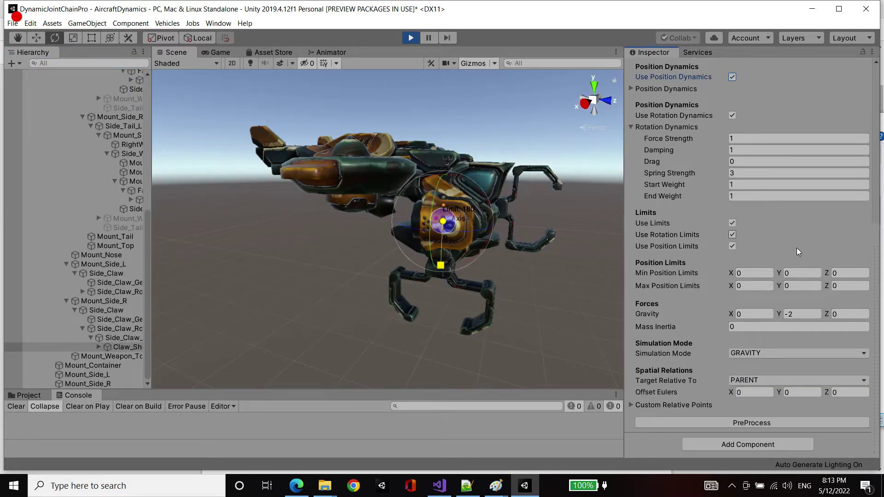
{"action": "left_click", "coordinate": [752, 158]}
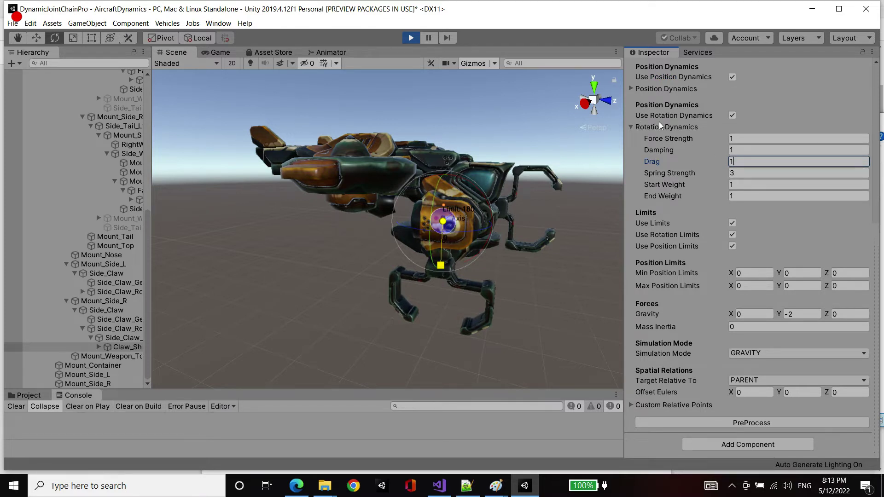
{"action": "scroll", "coordinate": [661, 125], "scroll_direction": "up", "scroll_amount": 5}
{"action": "left_click", "coordinate": [634, 193]}
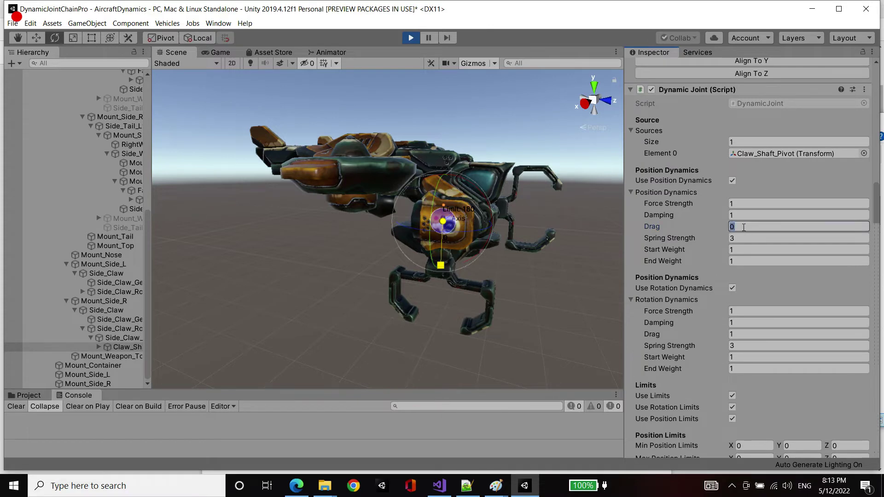
{"action": "type", "text": "1"}
Set the Dynamic Joint's Z position limits to a minimum of -0.5 and a maximum of 0.5
{"action": "scroll", "coordinate": [755, 223], "scroll_direction": "down", "scroll_amount": 5}
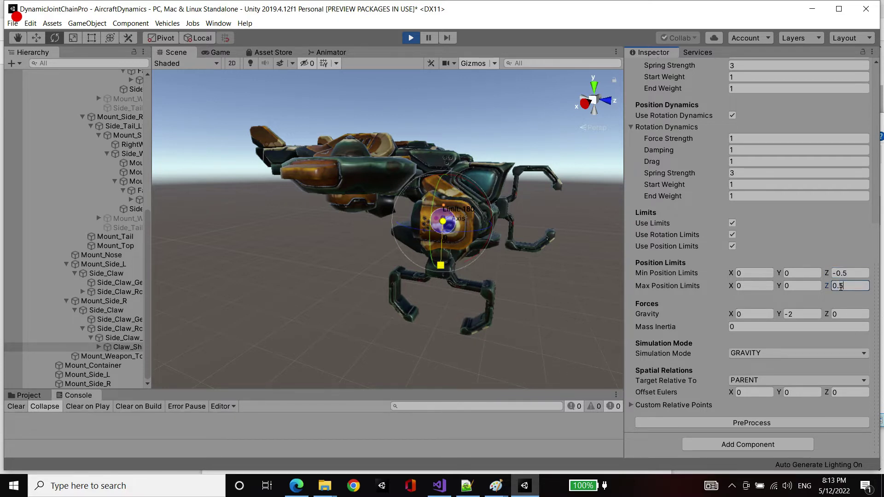
{"action": "left_click", "coordinate": [850, 273]}
{"action": "scroll", "coordinate": [83, 221], "scroll_direction": "up", "scroll_amount": 10}
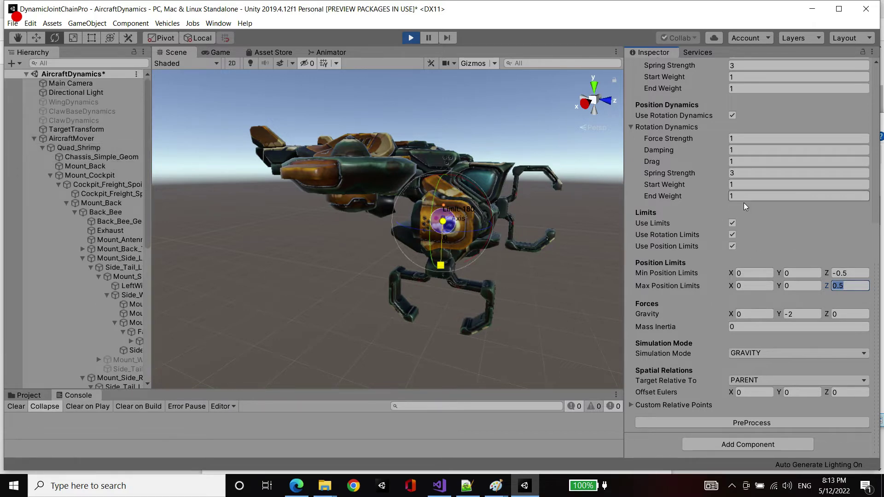
{"action": "scroll", "coordinate": [742, 280], "scroll_direction": "up", "scroll_amount": 10}
{"action": "scroll", "coordinate": [742, 280], "scroll_direction": "down", "scroll_amount": 10}
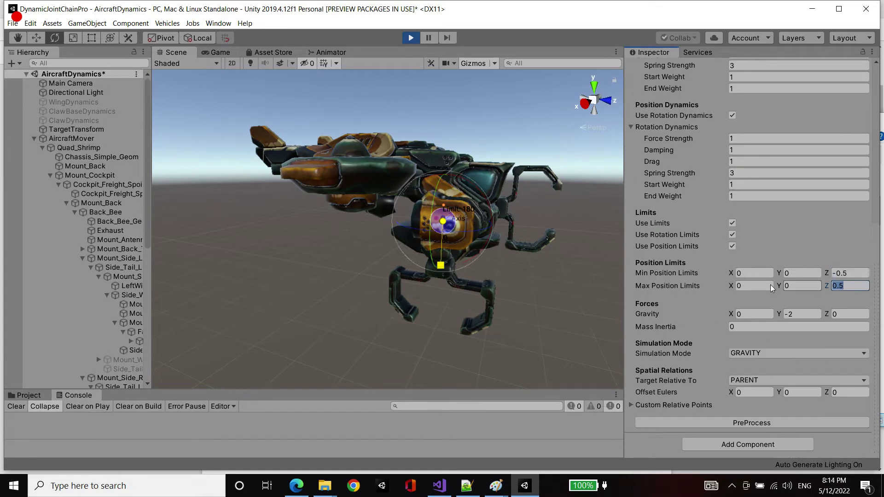
{"action": "left_click", "coordinate": [779, 274]}
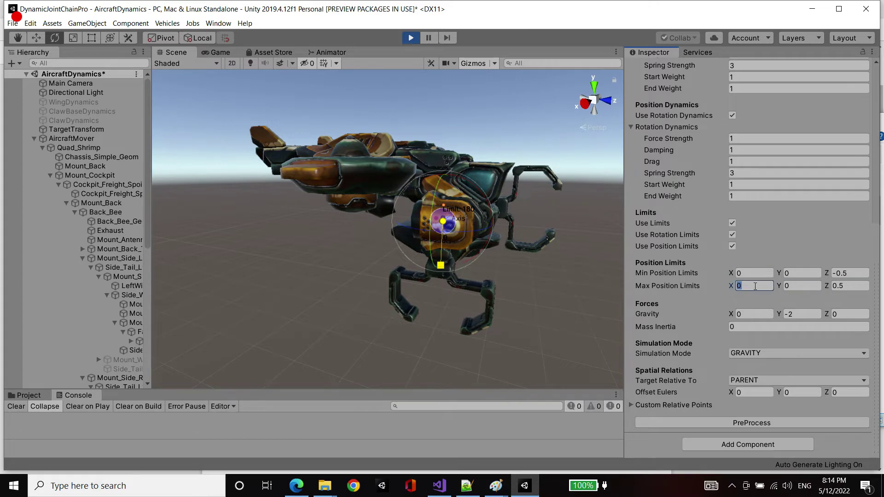
Move TargetTransform to about Y 0.09, Z -1.12 to test the claw's position dynamics in play mode
{"action": "left_click", "coordinate": [71, 138]}
{"action": "left_click", "coordinate": [76, 129]}
{"action": "key", "text": "w"}
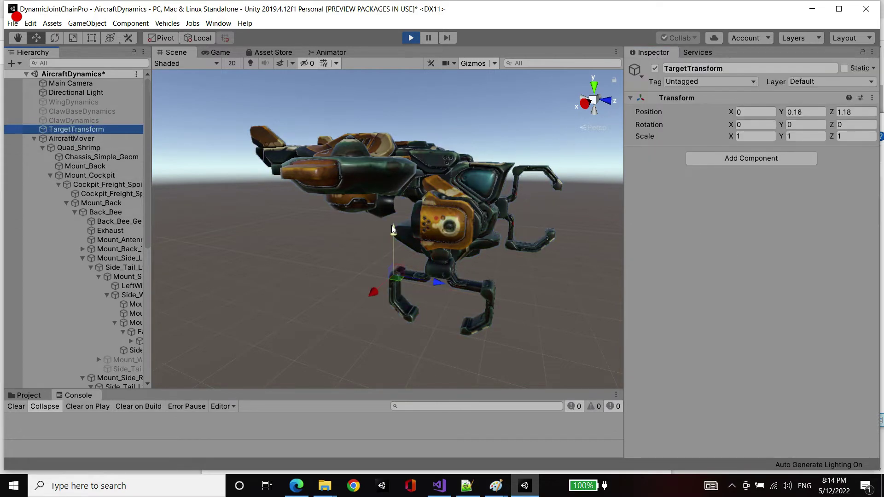
{"action": "mouse_move", "coordinate": [393, 228]}
{"action": "left_mouse_down"}
{"action": "mouse_move", "coordinate": [393, 199]}
{"action": "mouse_move", "coordinate": [387, 258]}
{"action": "mouse_move", "coordinate": [397, 215]}
{"action": "left_mouse_up"}
{"action": "left_click_drag", "start_coordinate": [398, 253], "coordinate": [335, 252]}
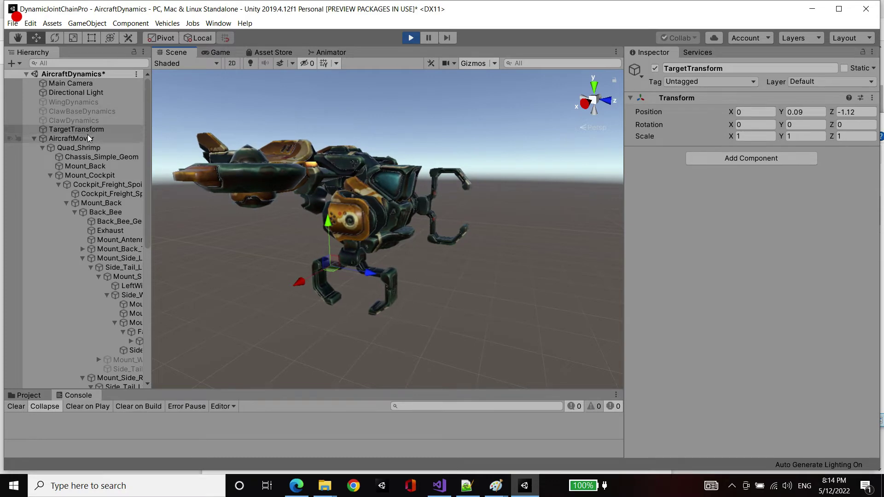
Search the hierarchy for "claw", select the second Claw_Shaft_Pivot, and clear the search
{"action": "left_click", "coordinate": [101, 64]}
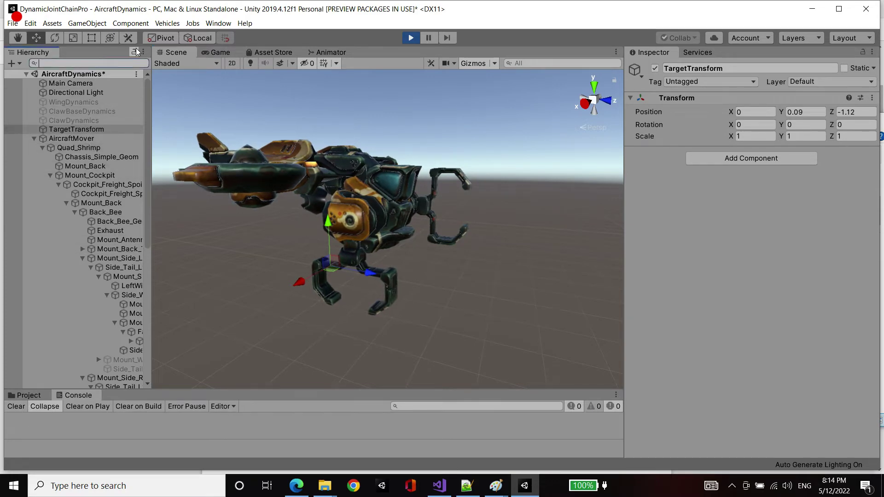
{"action": "type", "text": "claw"}
{"action": "left_click", "coordinate": [117, 140]}
{"action": "left_click", "coordinate": [107, 150]}
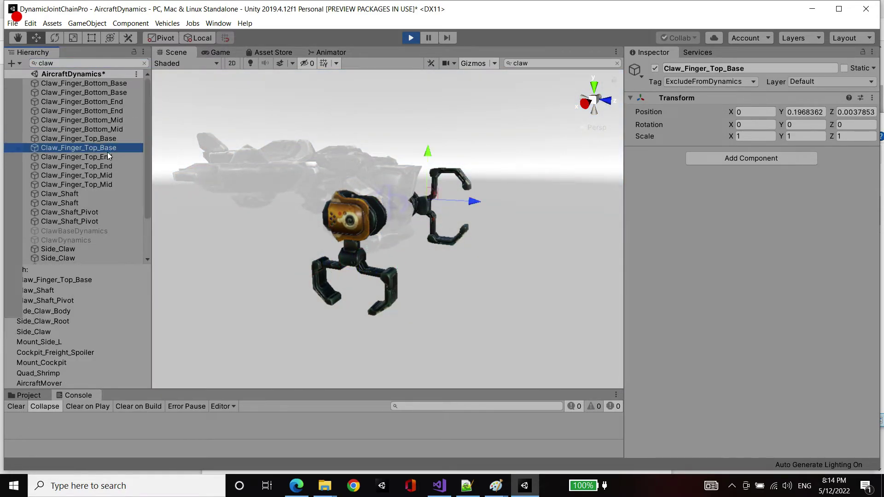
{"action": "scroll", "coordinate": [120, 131], "scroll_direction": "down", "scroll_amount": 2}
{"action": "left_click", "coordinate": [106, 158]}
{"action": "left_click", "coordinate": [93, 176]}
{"action": "left_click", "coordinate": [92, 187]}
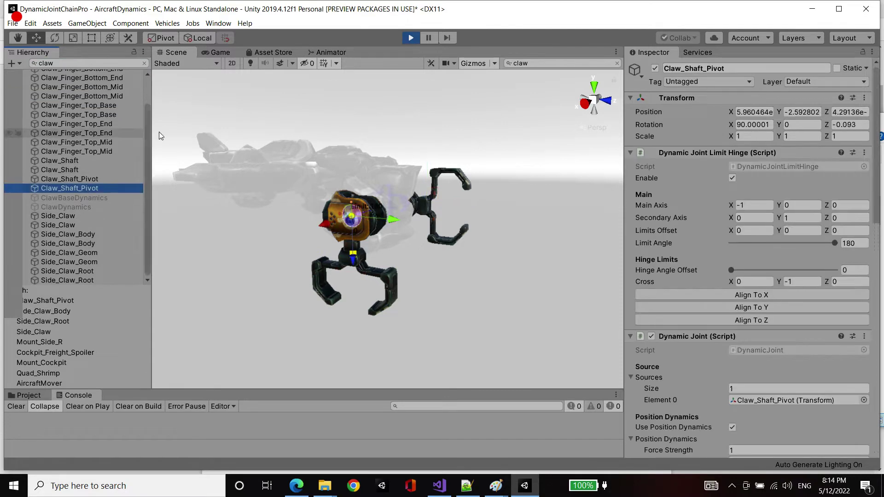
{"action": "left_click", "coordinate": [144, 63]}
Test the claw's swing by setting the Dynamic Joint's Z gravity to 2 and back to 0
{"action": "scroll", "coordinate": [803, 314], "scroll_direction": "down", "scroll_amount": 10}
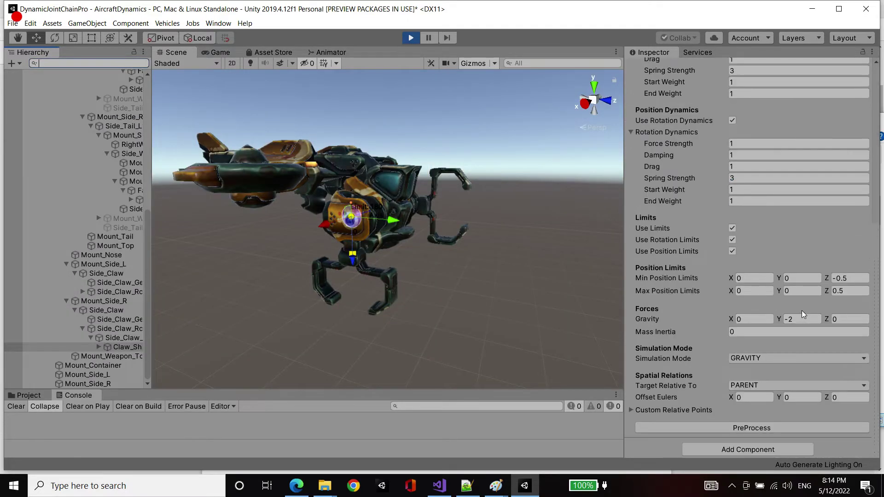
{"action": "scroll", "coordinate": [803, 315], "scroll_direction": "down", "scroll_amount": 1}
{"action": "left_click", "coordinate": [850, 313]}
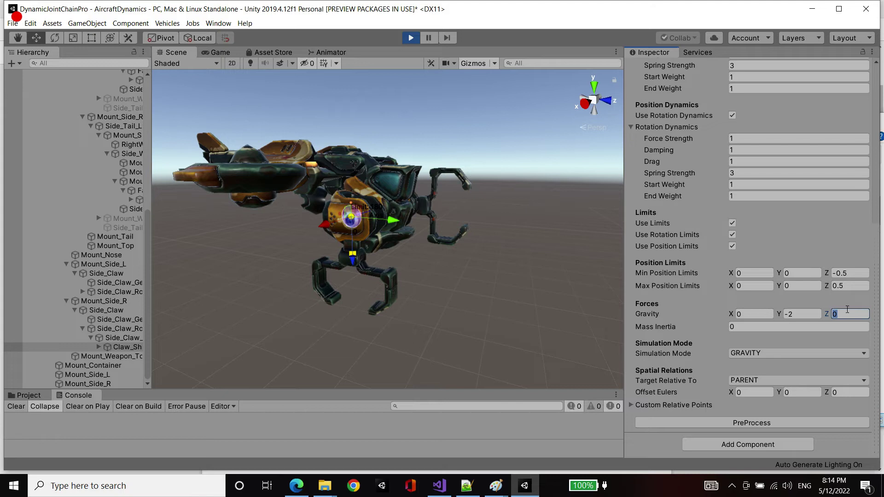
{"action": "type", "text": "2"}
{"action": "key", "text": "Return"}
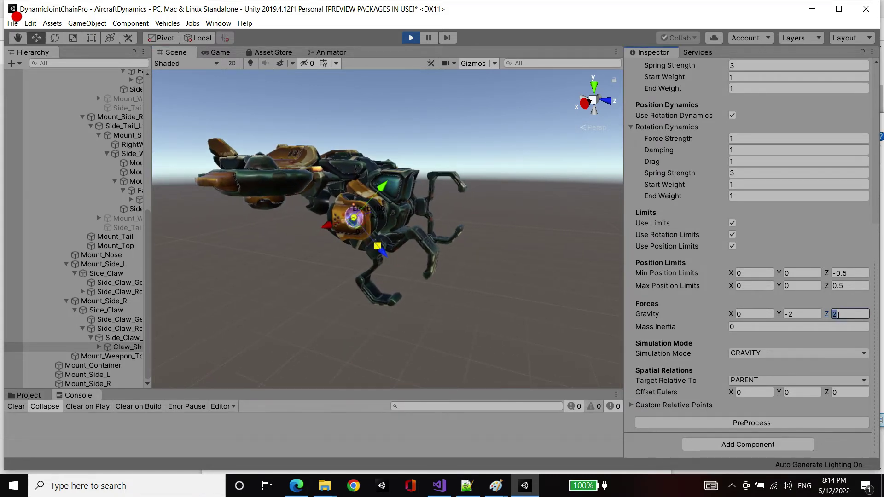
{"action": "type", "text": "0"}
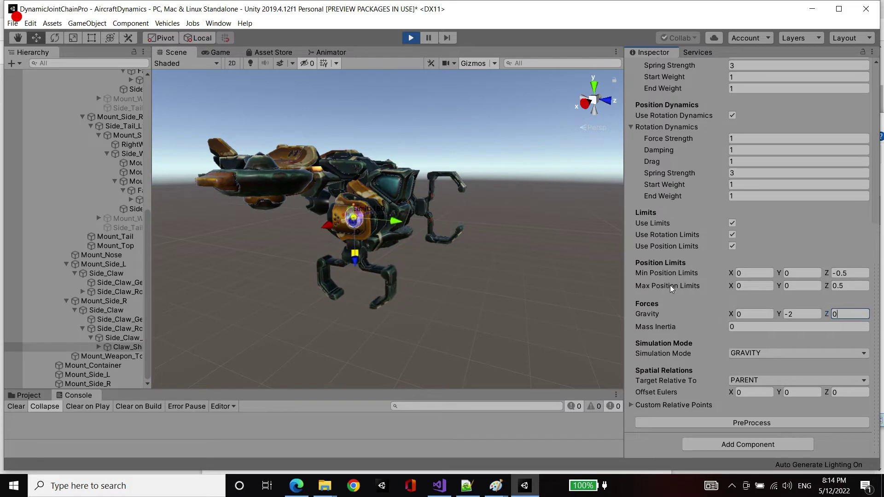
Set the rotation dynamics' Spring Strength to 1 and test it by switching Z gravity to 2 and back to 0
{"action": "left_click", "coordinate": [768, 174]}
{"action": "type", "text": "1"}
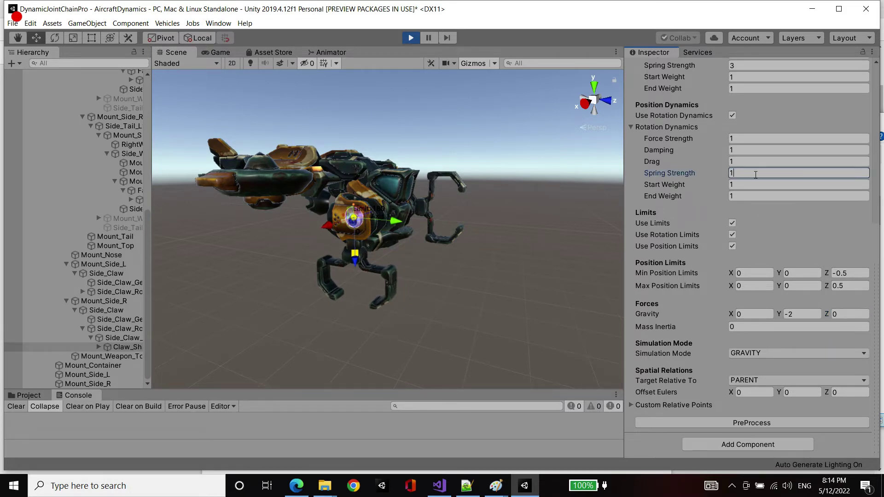
{"action": "left_click", "coordinate": [830, 316]}
{"action": "type", "text": "2"}
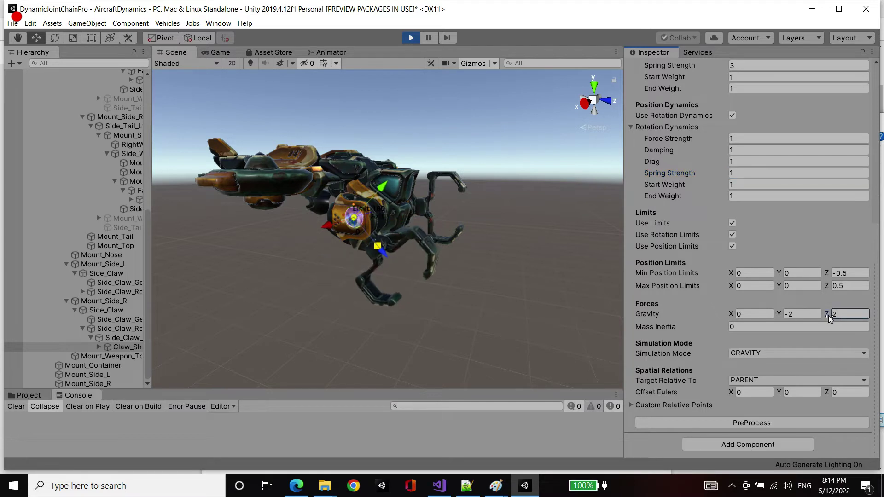
{"action": "type", "text": "0"}
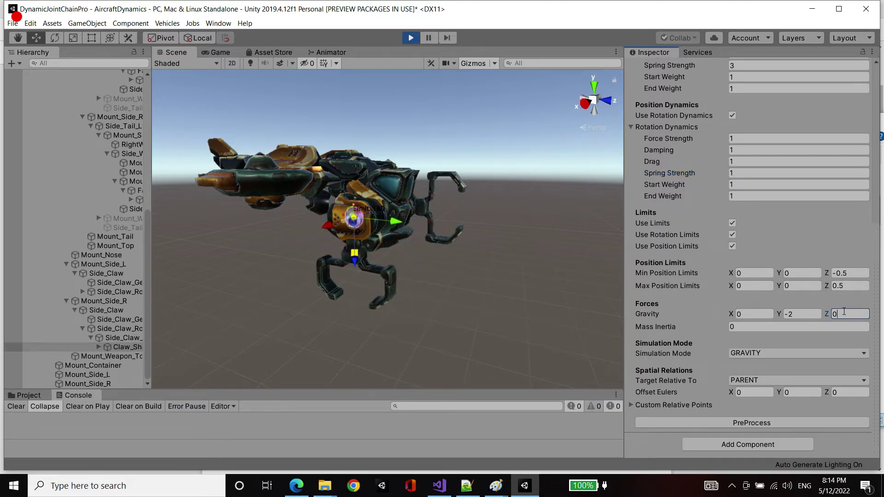
Set the rotation dynamics' Drag to 9 and test the claw's swing by changing the Z gravity
{"action": "left_click", "coordinate": [751, 162]}
{"action": "type", "text": "9"}
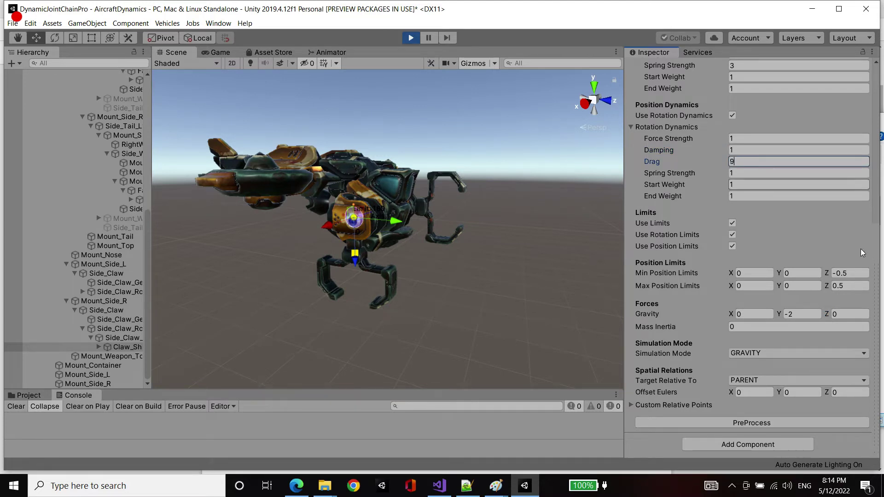
{"action": "left_click", "coordinate": [838, 313]}
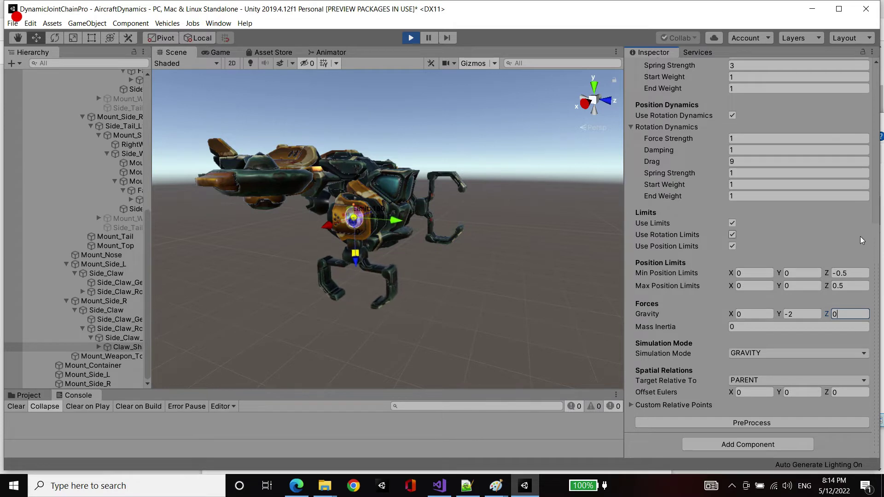
Set the rotation dynamics' Drag to 0 and test the claw's swing with a Z gravity of 2
{"action": "left_click", "coordinate": [756, 159]}
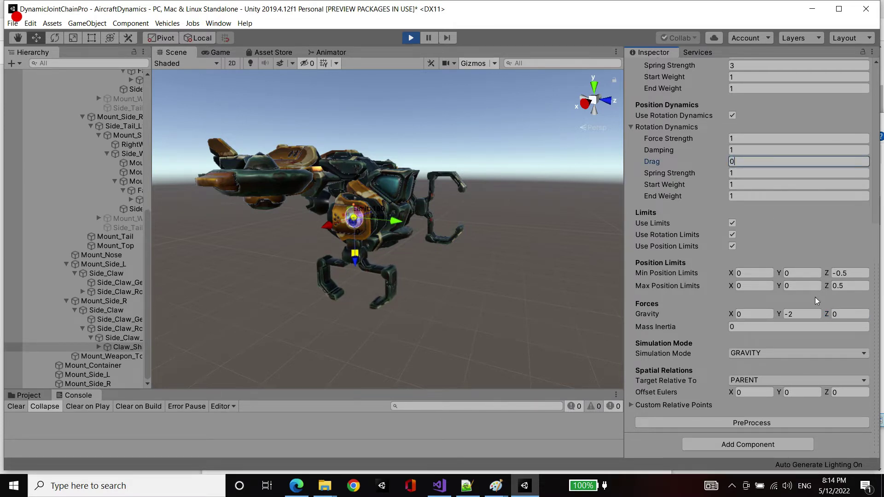
{"action": "left_click", "coordinate": [848, 314]}
{"action": "type", "text": "2"}
{"action": "key", "text": "BackSpace"}
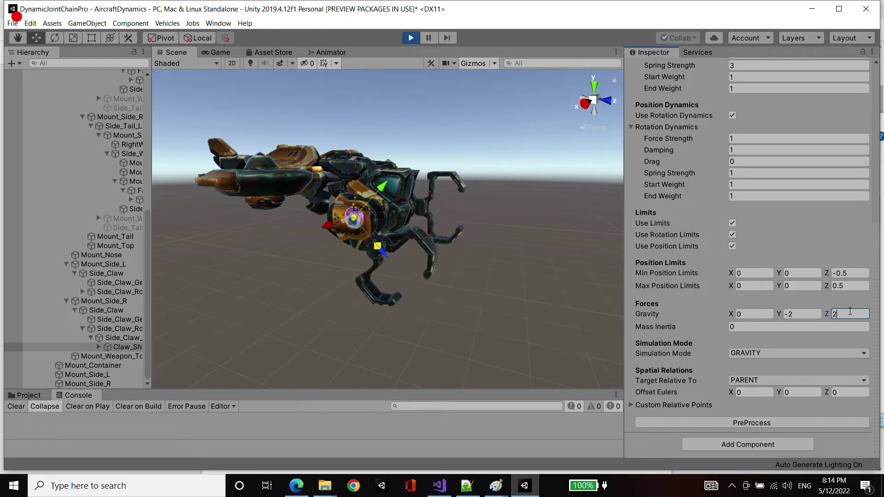
Exit play mode and remove the Dynamic Joint component from Claw_Shaft_Pivot
{"action": "middle_click_drag", "start_coordinate": [384, 215], "coordinate": [427, 234]}
{"action": "scroll", "coordinate": [414, 256], "scroll_direction": "up", "scroll_amount": 3}
{"action": "scroll", "coordinate": [89, 179], "scroll_direction": "up", "scroll_amount": 10}
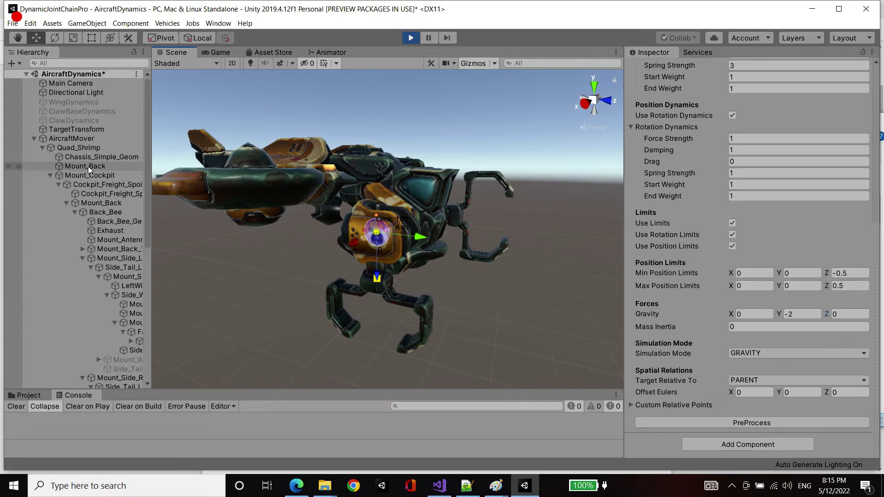
{"action": "left_click", "coordinate": [411, 38]}
{"action": "scroll", "coordinate": [870, 241], "scroll_direction": "up", "scroll_amount": 6}
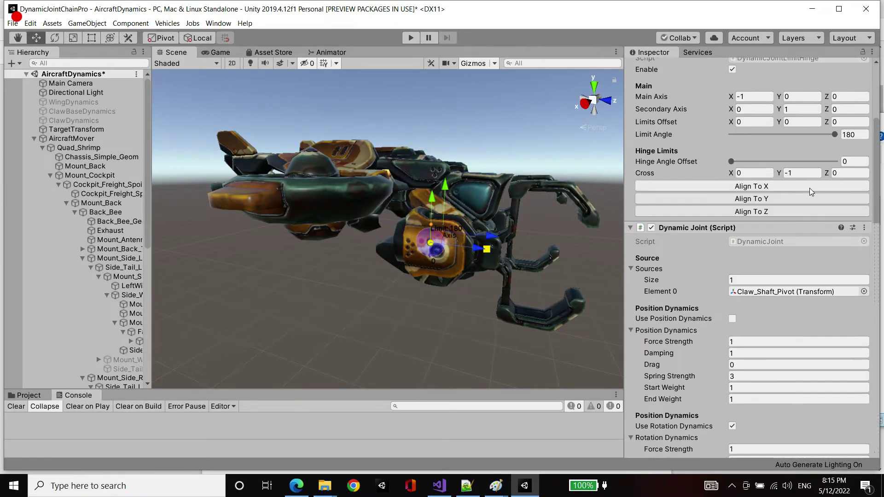
{"action": "left_click", "coordinate": [864, 228]}
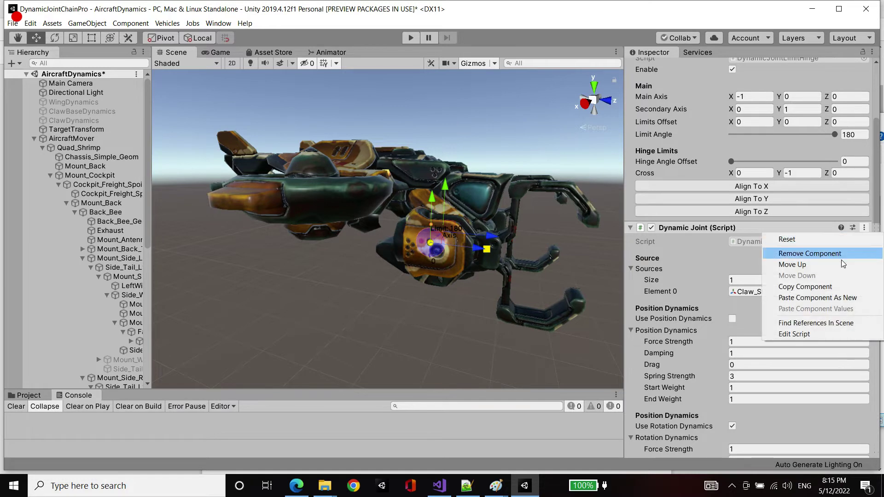
{"action": "left_click", "coordinate": [810, 253]}
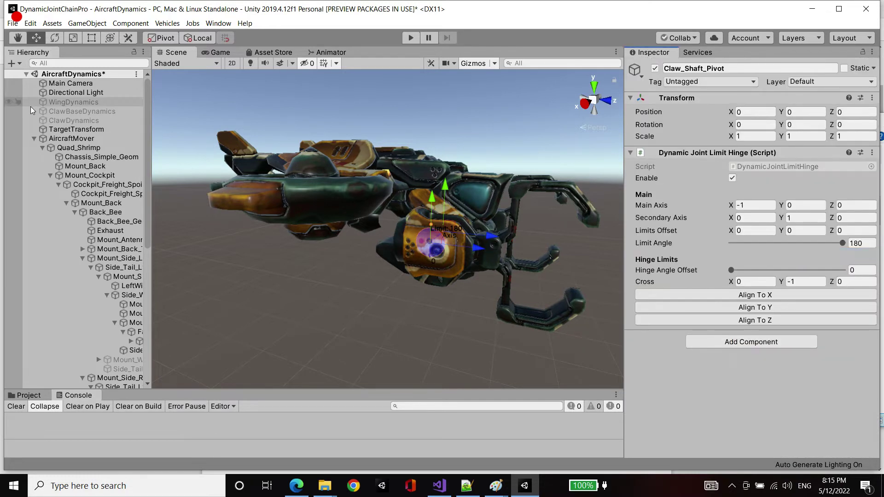
Activate the WingDynamics, ClawBaseDynamics and ClawDynamics objects together
{"action": "left_click", "coordinate": [74, 120]}
{"action": "left_click", "coordinate": [78, 104], "text": "shift"}
{"action": "key", "text": "alt+shift+a"}
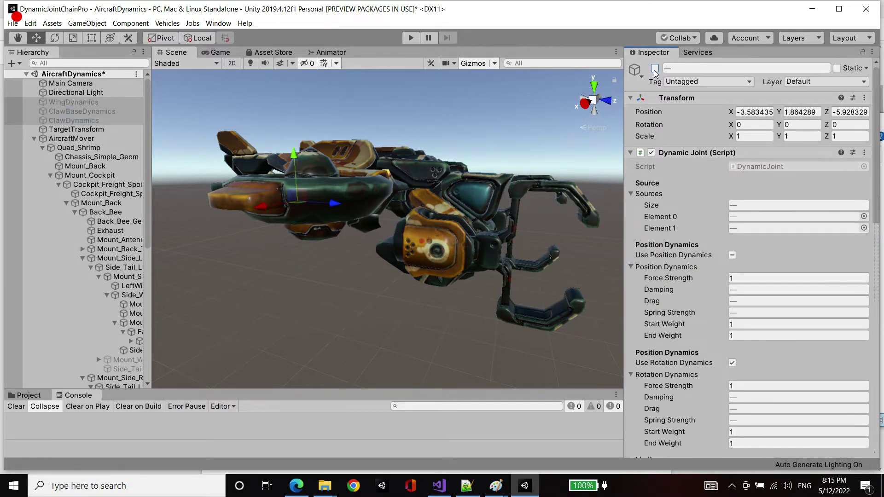
Inspect ClawDynamics by locating its two Claw_Shaft_Pivot sources in the hierarchy, and collapse AircraftMover
{"action": "left_click", "coordinate": [70, 115]}
{"action": "left_click", "coordinate": [72, 120]}
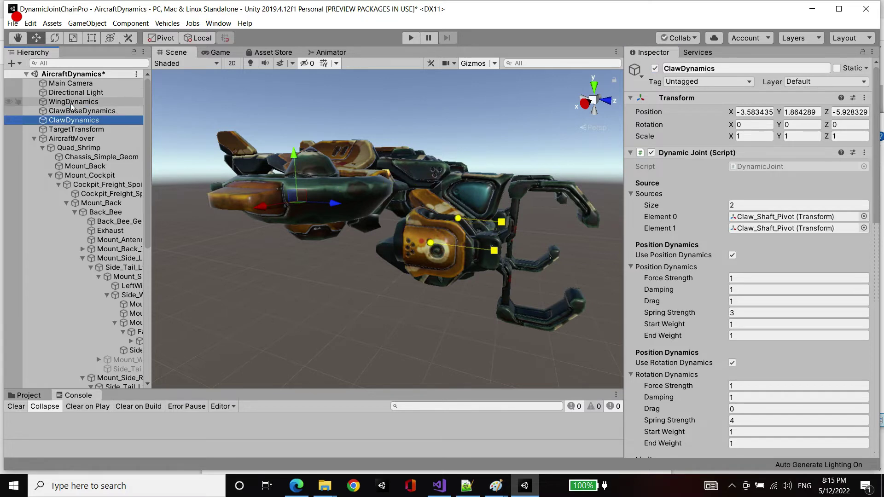
{"action": "left_click", "coordinate": [757, 216]}
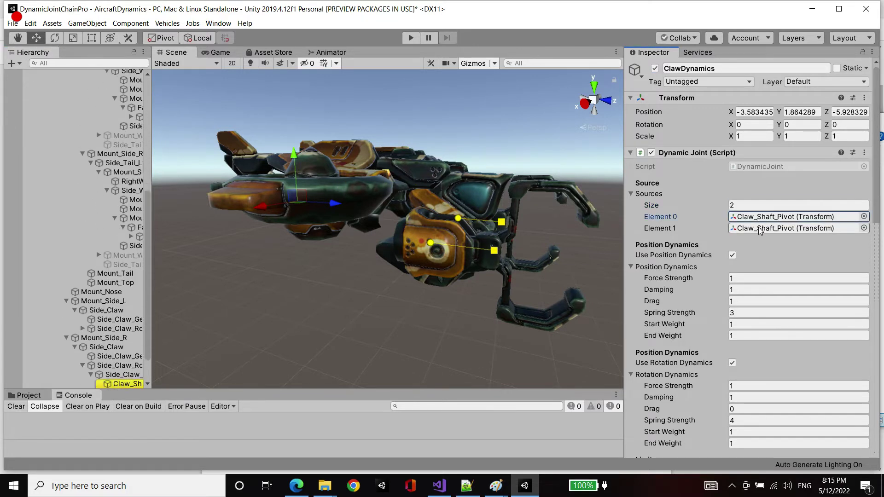
{"action": "left_click", "coordinate": [777, 227]}
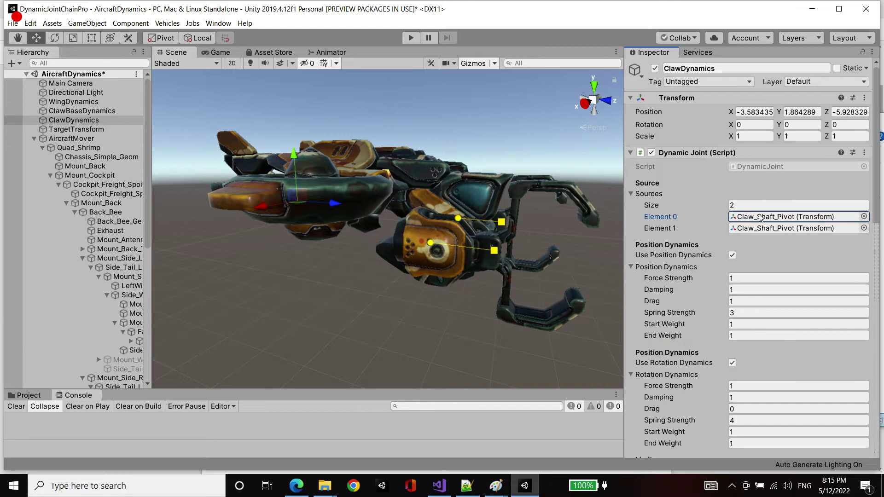
{"action": "scroll", "coordinate": [782, 295], "scroll_direction": "down", "scroll_amount": 5}
{"action": "scroll", "coordinate": [800, 354], "scroll_direction": "up", "scroll_amount": 5}
{"action": "left_click", "coordinate": [776, 218]}
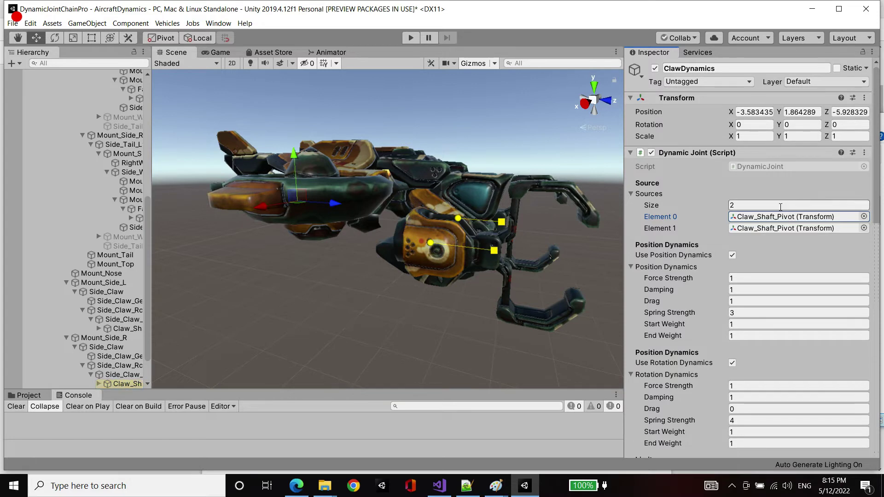
{"action": "scroll", "coordinate": [74, 175], "scroll_direction": "up", "scroll_amount": 10}
{"action": "left_click", "coordinate": [34, 139]}
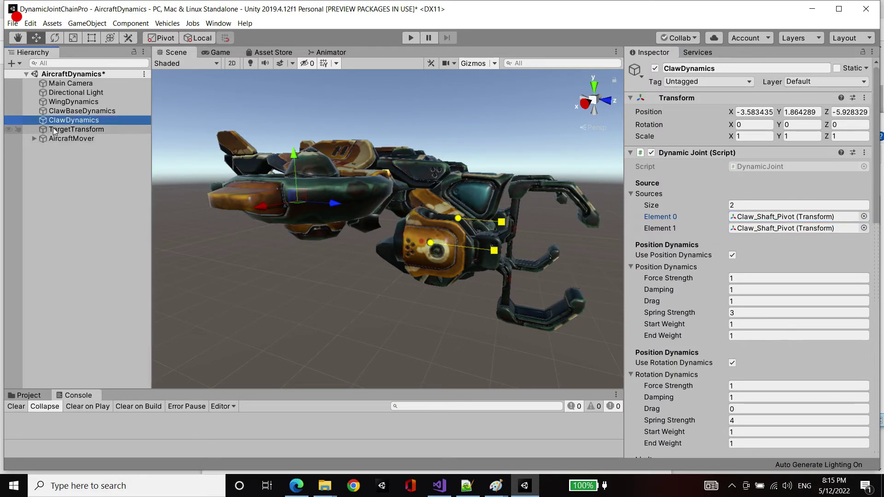
Examine ClawDynamics' dynamics, position limits and gravity settings alongside both claws on the aircraft
{"action": "left_click", "coordinate": [78, 121]}
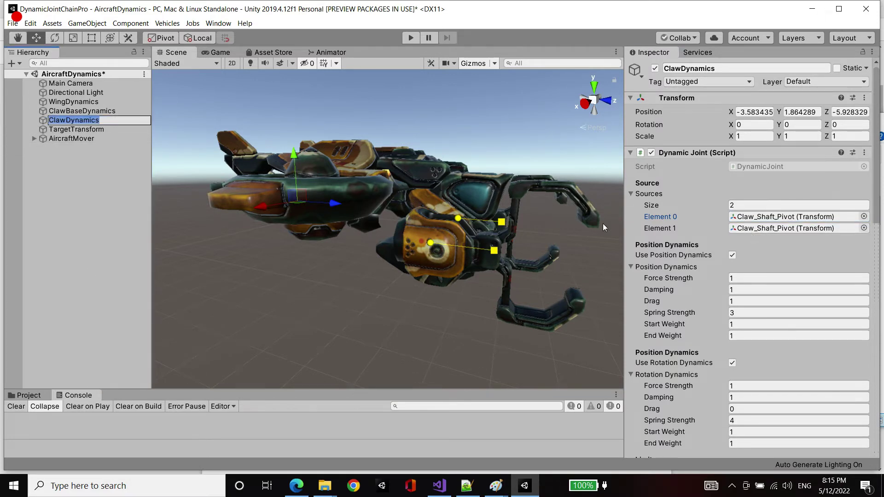
{"action": "left_click_drag", "start_coordinate": [598, 223], "coordinate": [378, 230], "text": "alt"}
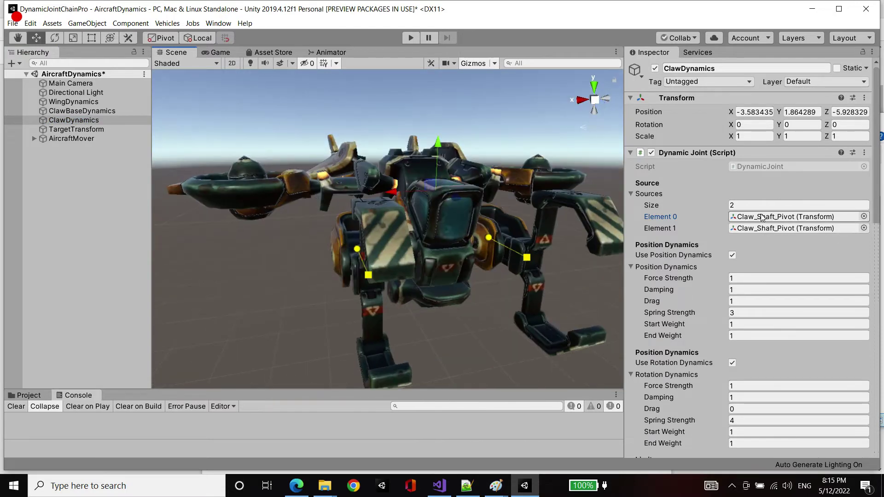
{"action": "left_click", "coordinate": [781, 227]}
{"action": "scroll", "coordinate": [782, 227], "scroll_direction": "down", "scroll_amount": 10}
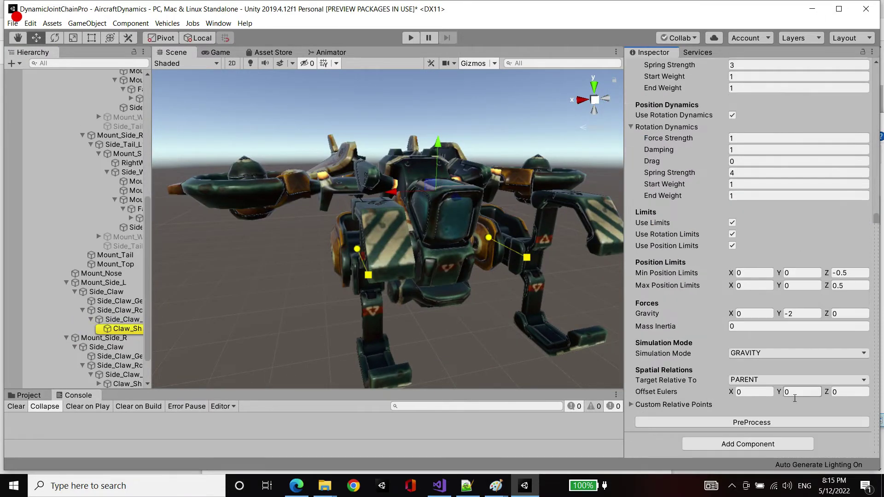
{"action": "left_click_drag", "start_coordinate": [455, 281], "coordinate": [520, 286], "text": "alt"}
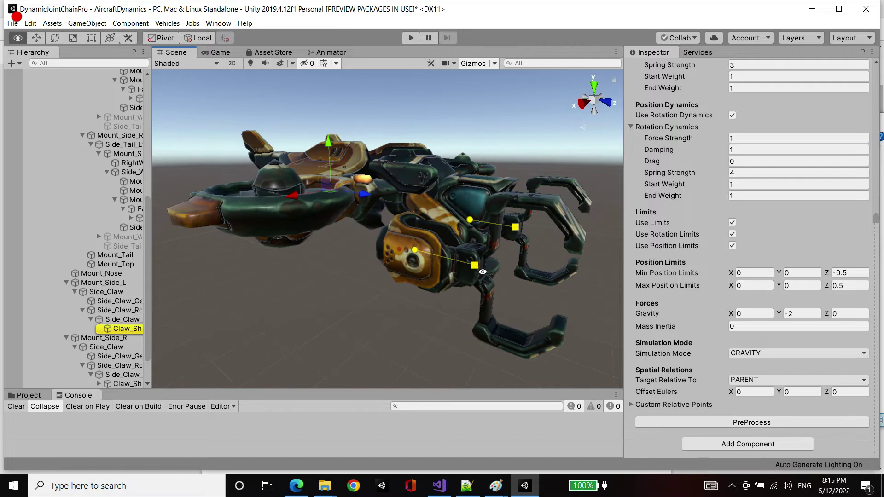
{"action": "scroll", "coordinate": [815, 272], "scroll_direction": "up", "scroll_amount": 8}
{"action": "scroll", "coordinate": [764, 236], "scroll_direction": "down", "scroll_amount": 4}
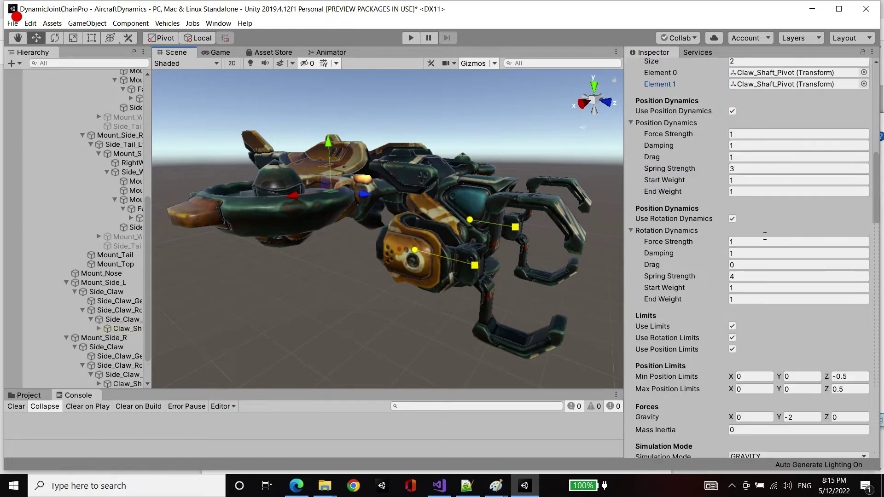
{"action": "scroll", "coordinate": [784, 206], "scroll_direction": "up", "scroll_amount": 4}
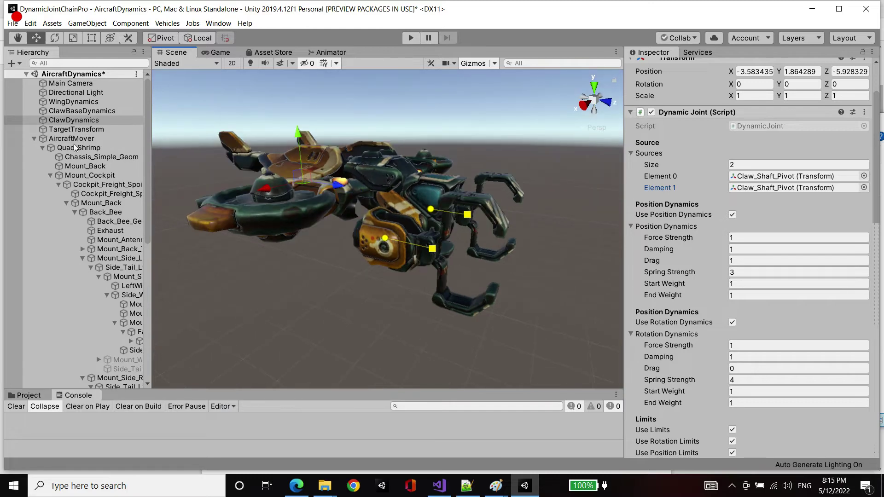
Deactivate the WingDynamics object
{"action": "left_click", "coordinate": [83, 111]}
{"action": "key", "text": "Up"}
{"action": "scroll", "coordinate": [663, 100], "scroll_direction": "up", "scroll_amount": 2}
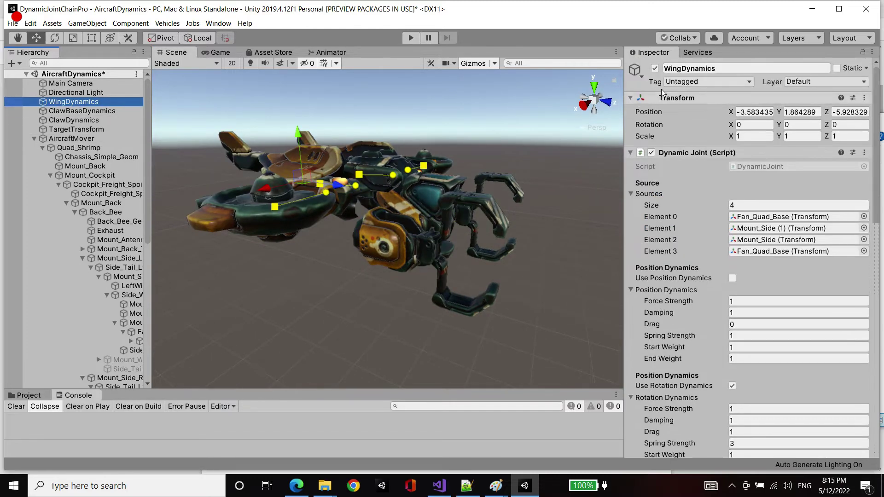
{"action": "left_click", "coordinate": [654, 68]}
Set ClawBaseDynamics' X position limits to 0 and its Y position limits to a minimum of -0.1 and maximum of 0.1
{"action": "key", "text": "Down"}
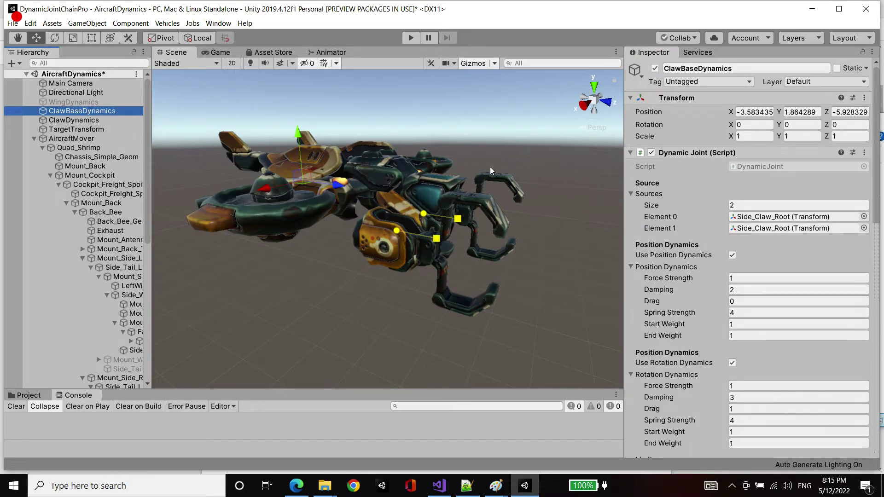
{"action": "scroll", "coordinate": [807, 299], "scroll_direction": "down", "scroll_amount": 5}
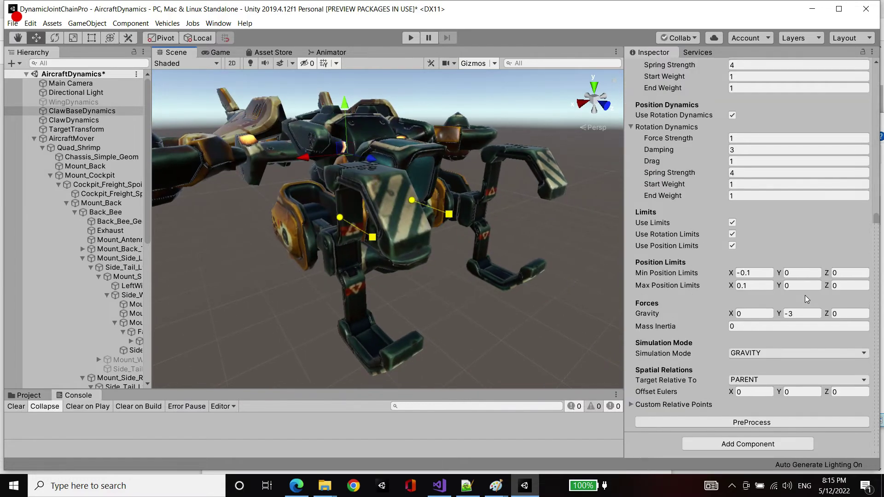
{"action": "left_click", "coordinate": [761, 276]}
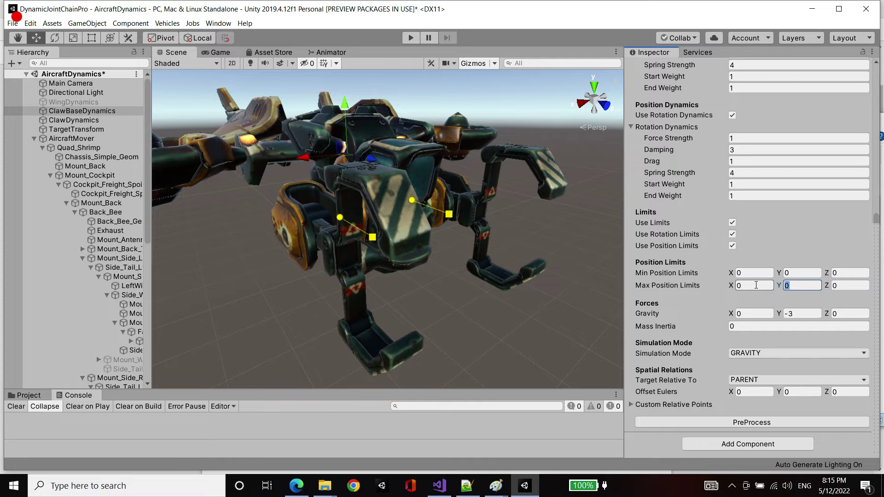
{"action": "left_click", "coordinate": [801, 274]}
{"action": "left_click", "coordinate": [804, 273]}
{"action": "left_click_drag", "start_coordinate": [520, 221], "coordinate": [546, 238], "text": "alt"}
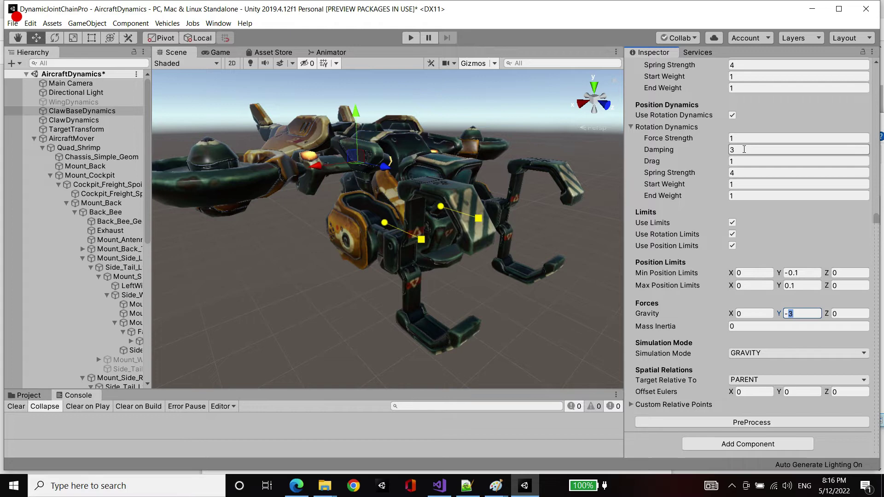
Play the scene and move TargetTransform to about Y 0.77, Z 0.25 in the Scene view to test the claw bases
{"action": "left_click_drag", "start_coordinate": [373, 210], "coordinate": [449, 211], "text": "alt"}
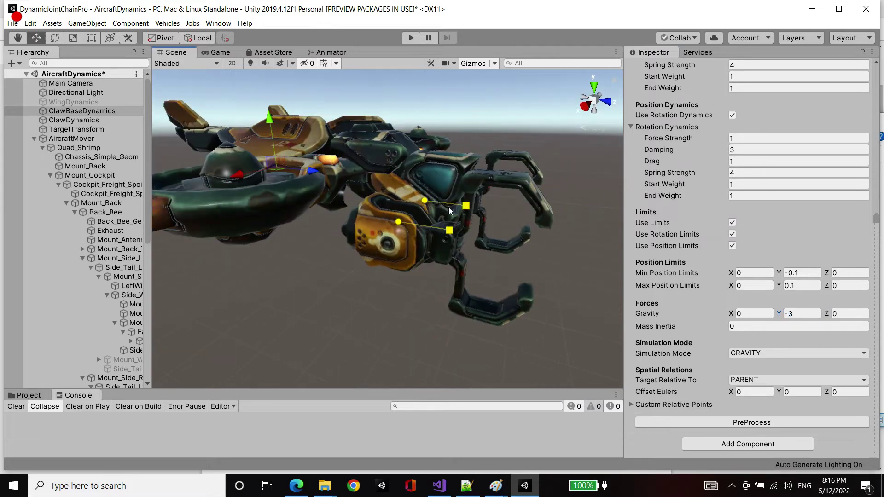
{"action": "left_click", "coordinate": [70, 111]}
{"action": "left_click", "coordinate": [410, 38]}
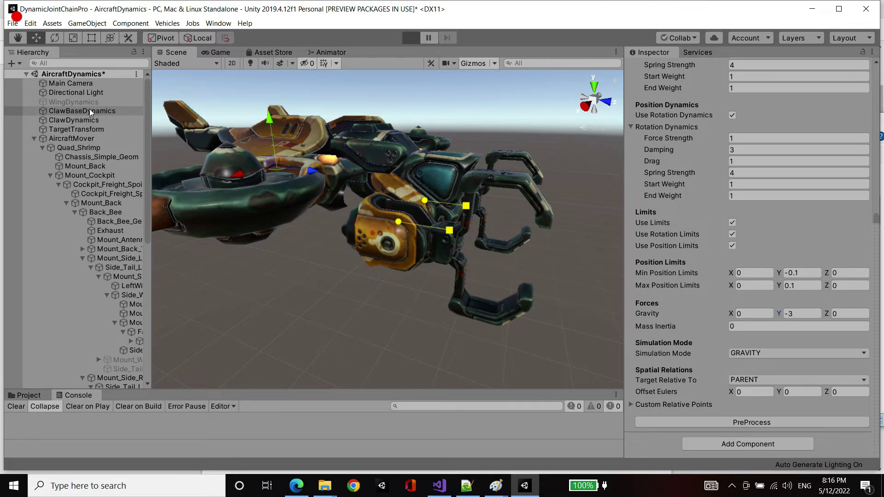
{"action": "left_click", "coordinate": [171, 53]}
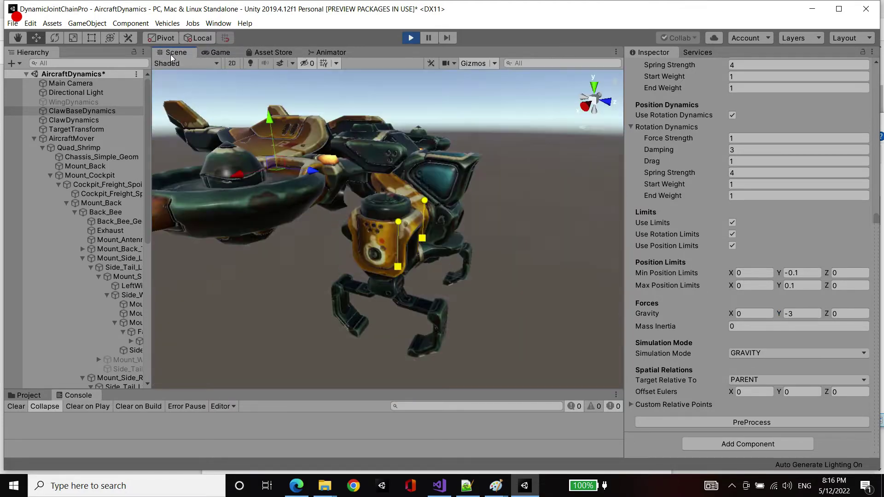
{"action": "left_click", "coordinate": [98, 129]}
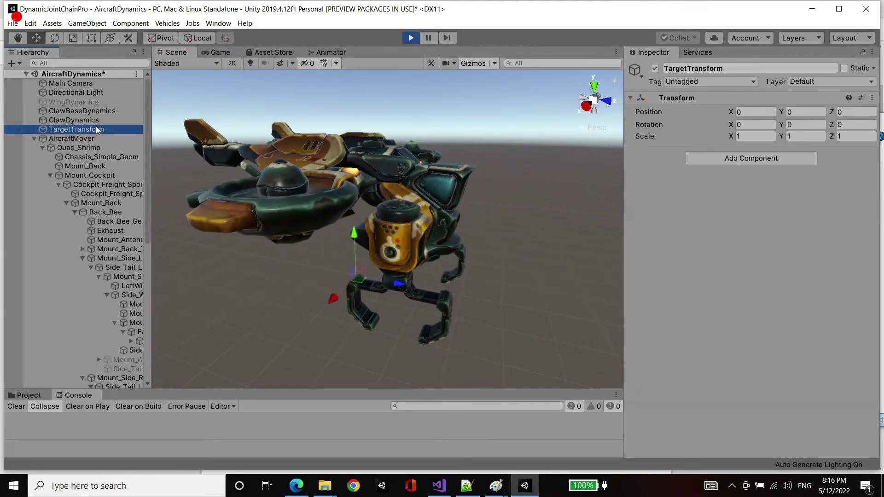
{"action": "left_click_drag", "start_coordinate": [392, 293], "coordinate": [361, 257]}
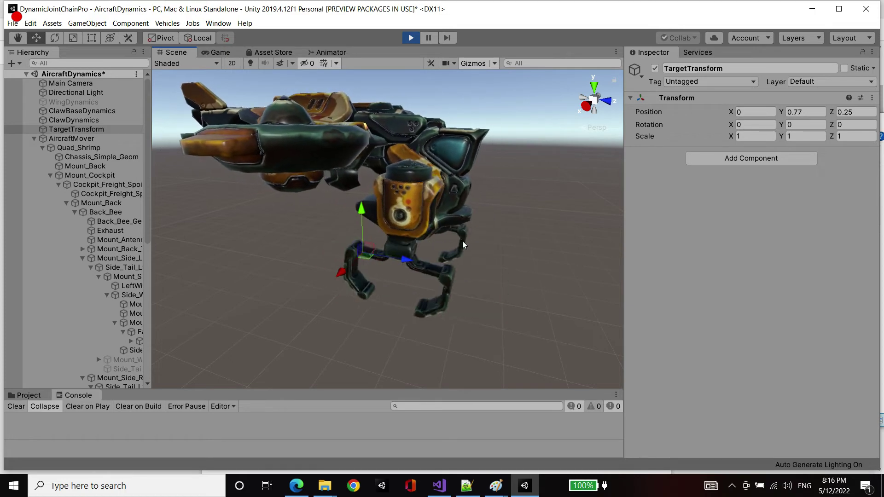
Try a rotation Drag of 1 on ClawDynamics while the scene is playing
{"action": "left_click", "coordinate": [74, 119]}
{"action": "scroll", "coordinate": [784, 322], "scroll_direction": "down", "scroll_amount": 10}
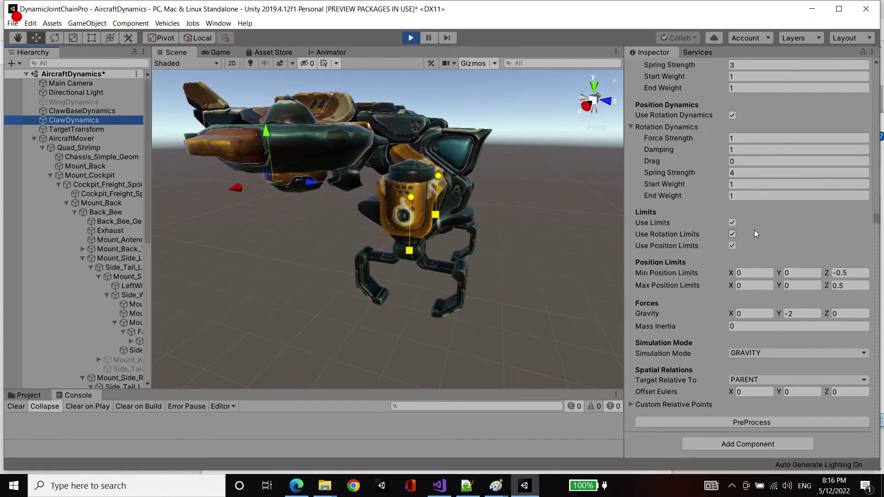
{"action": "left_click", "coordinate": [744, 161]}
{"action": "type", "text": "1"}
{"action": "scroll", "coordinate": [744, 159], "scroll_direction": "up", "scroll_amount": 5}
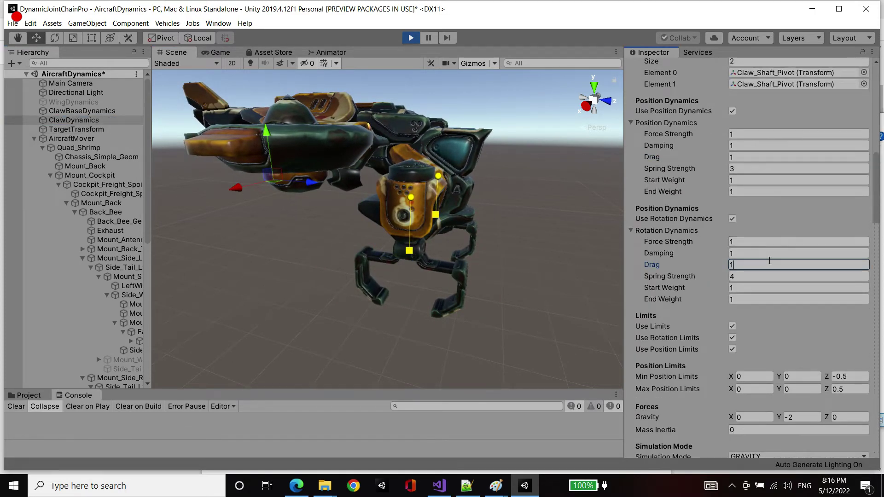
Test the claws' motion by moving TargetTransform to about Y 1.68, Z -0.17, and stop playing the scene
{"action": "left_click", "coordinate": [94, 130]}
{"action": "left_click_drag", "start_coordinate": [369, 254], "coordinate": [352, 215]}
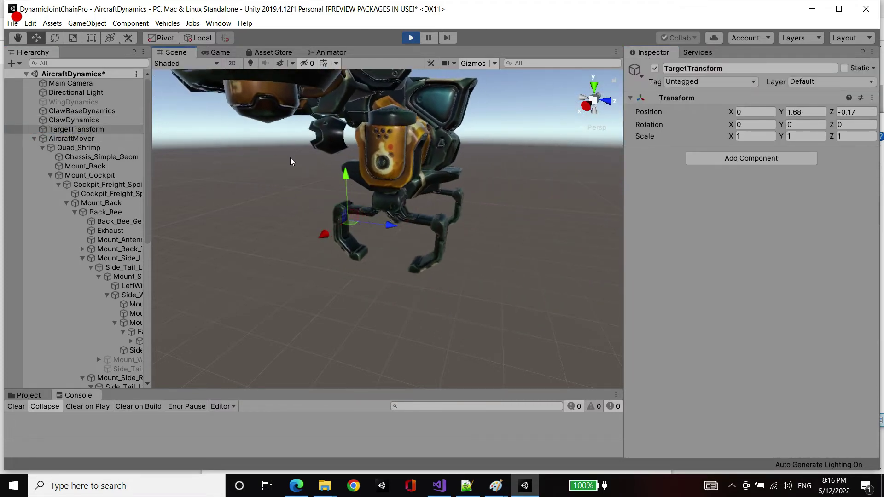
{"action": "left_click", "coordinate": [411, 38]}
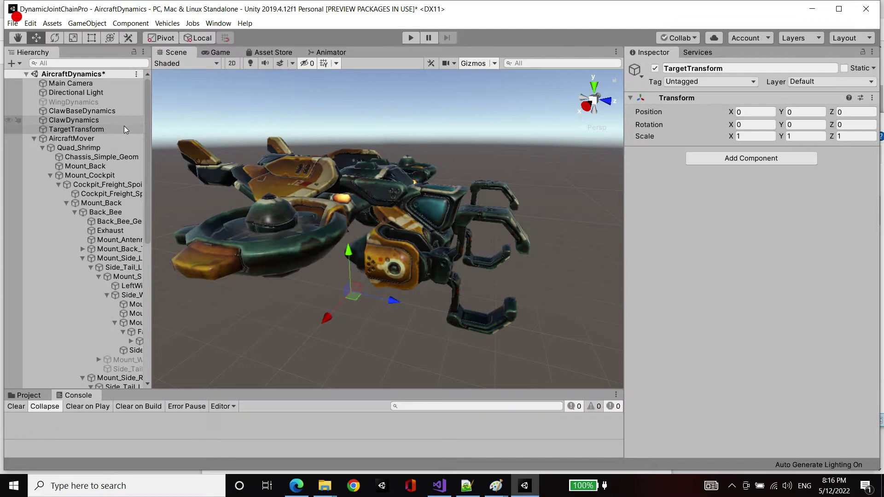
Set ClawDynamics' rotation Drag to 1 in edit mode and keep the hierarchy order of the dynamics objects
{"action": "left_click", "coordinate": [74, 120]}
{"action": "scroll", "coordinate": [730, 276], "scroll_direction": "down", "scroll_amount": 5}
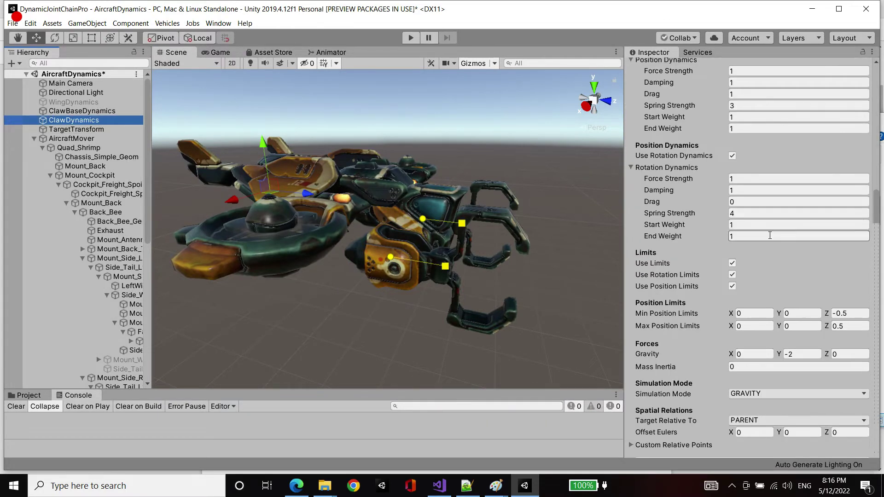
{"action": "left_click", "coordinate": [749, 204]}
{"action": "type", "text": "1"}
{"action": "left_click_drag", "start_coordinate": [427, 183], "coordinate": [394, 196], "text": "alt"}
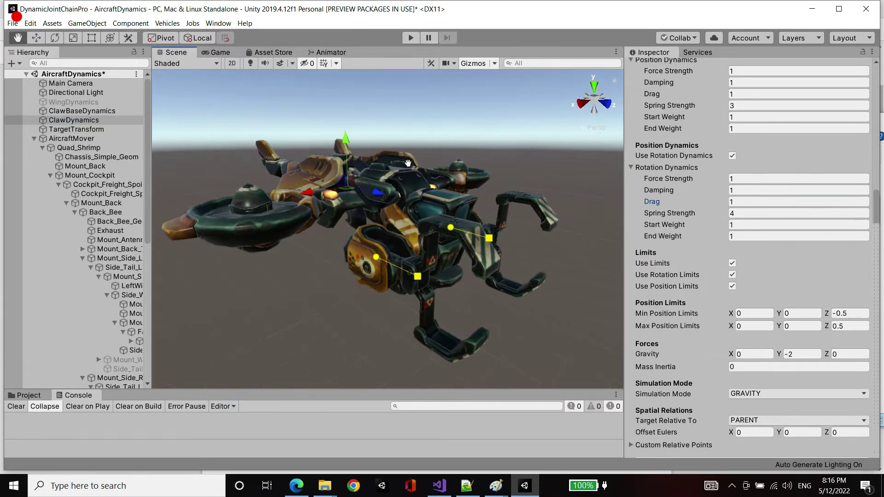
{"action": "right_click_drag", "start_coordinate": [394, 195], "coordinate": [448, 212], "text": "alt"}
{"action": "left_click_drag", "start_coordinate": [448, 213], "coordinate": [274, 143], "text": "alt"}
{"action": "left_click_drag", "start_coordinate": [92, 111], "coordinate": [128, 127]}
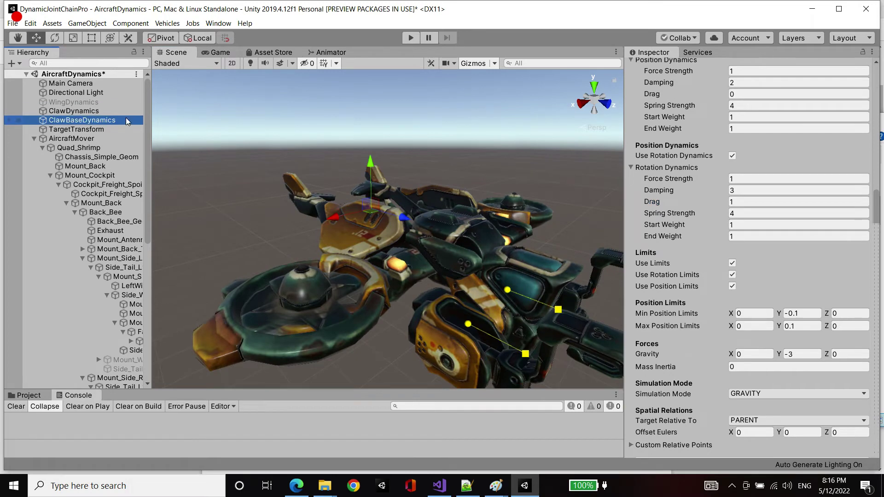
{"action": "key", "text": "ctrl+z"}
Reactivate the WingDynamics object
{"action": "left_click_drag", "start_coordinate": [322, 194], "coordinate": [373, 206], "text": "alt"}
{"action": "left_click", "coordinate": [76, 101]}
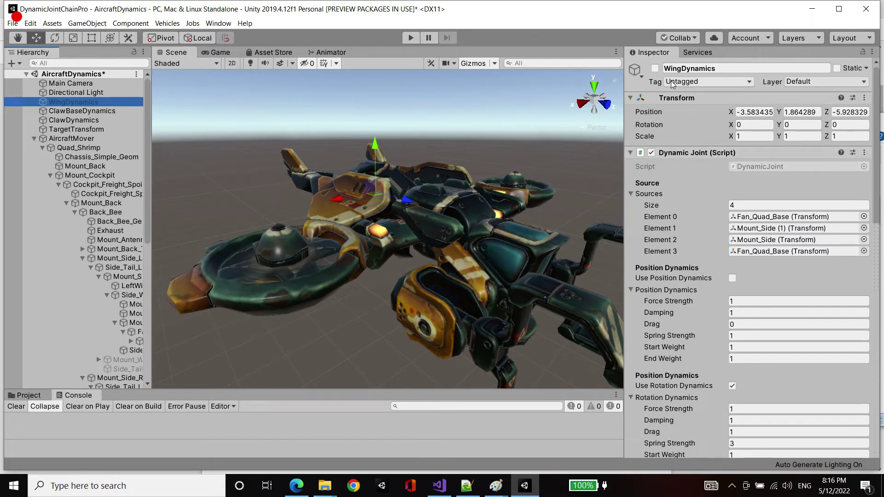
{"action": "left_click", "coordinate": [654, 68]}
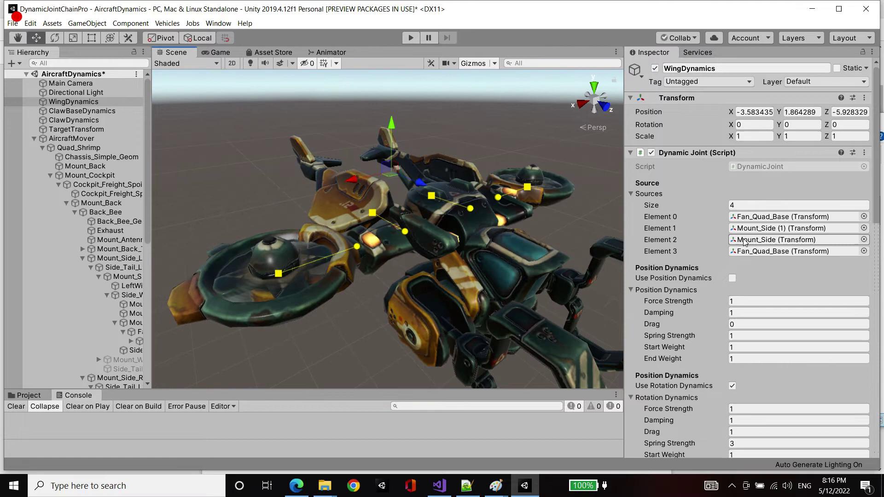
Locate WingDynamics' four Fan_Quad_Base and Mount_Side sources in the hierarchy and examine them on the aircraft
{"action": "left_click", "coordinate": [750, 216]}
{"action": "left_click", "coordinate": [757, 228]}
{"action": "left_click", "coordinate": [762, 239]}
{"action": "left_click", "coordinate": [762, 251]}
{"action": "left_click_drag", "start_coordinate": [479, 138], "coordinate": [436, 199], "text": "alt"}
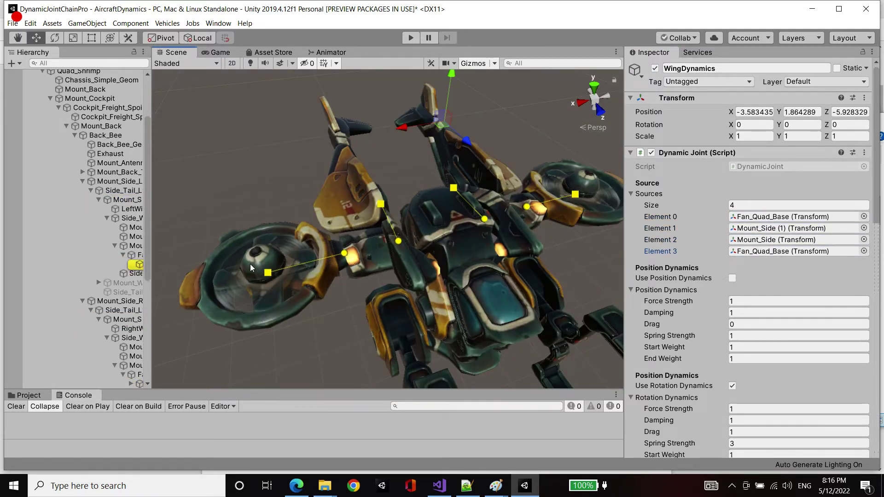
{"action": "left_click_drag", "start_coordinate": [588, 218], "coordinate": [526, 197], "text": "alt"}
{"action": "left_click_drag", "start_coordinate": [474, 210], "coordinate": [479, 190], "text": "alt"}
{"action": "left_click_drag", "start_coordinate": [542, 246], "coordinate": [529, 288], "text": "alt"}
Review WingDynamics' rotation dynamics, limits and forces, choose GRAVITY as its Simulation Mode, and collapse AircraftMover
{"action": "scroll", "coordinate": [751, 287], "scroll_direction": "down", "scroll_amount": 10}
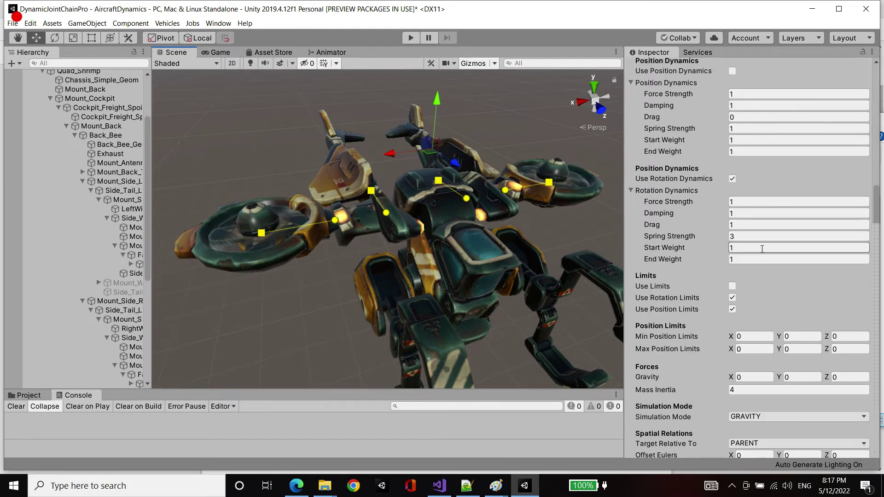
{"action": "scroll", "coordinate": [769, 237], "scroll_direction": "down", "scroll_amount": 3}
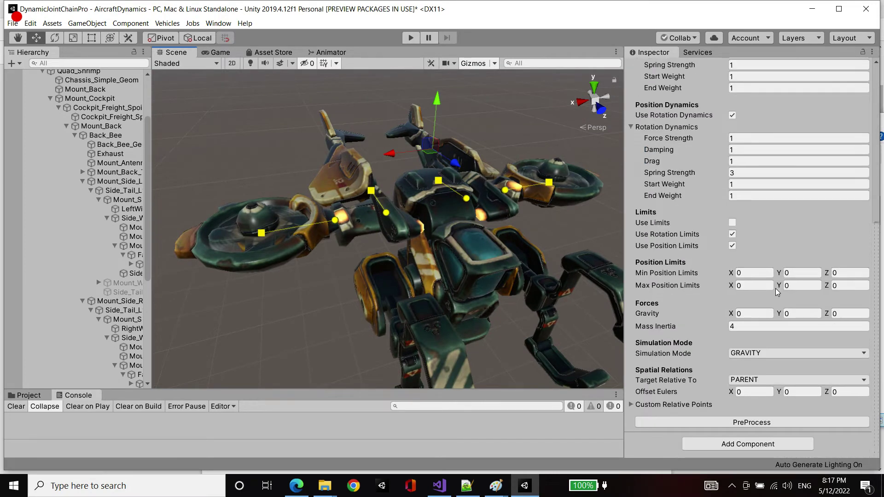
{"action": "left_click_drag", "start_coordinate": [472, 308], "coordinate": [454, 269], "text": "alt"}
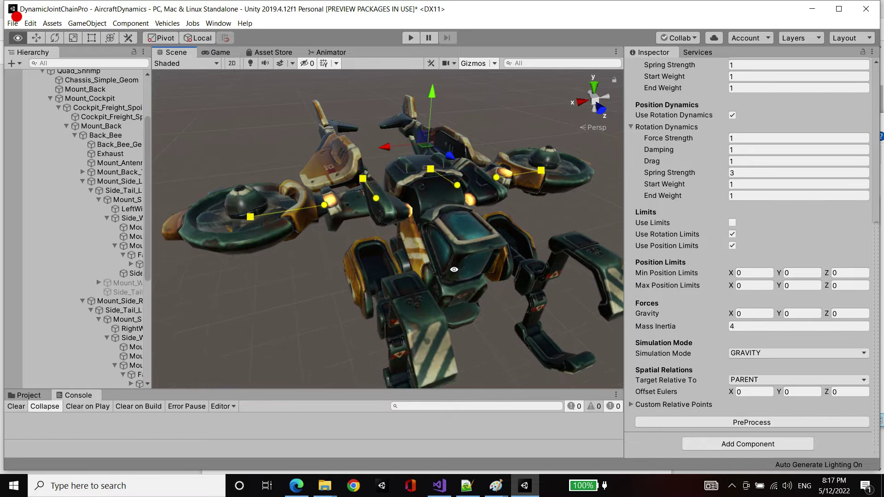
{"action": "left_click", "coordinate": [769, 354]}
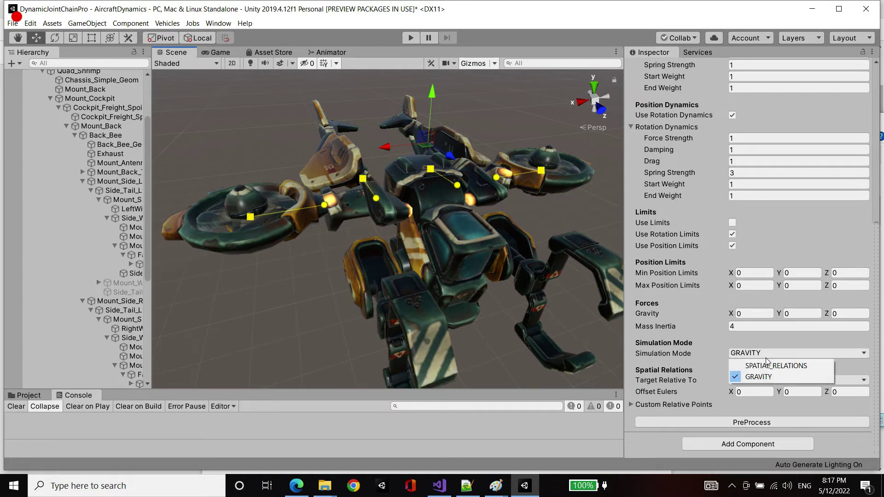
{"action": "left_click", "coordinate": [760, 377]}
{"action": "scroll", "coordinate": [73, 185], "scroll_direction": "up", "scroll_amount": 10}
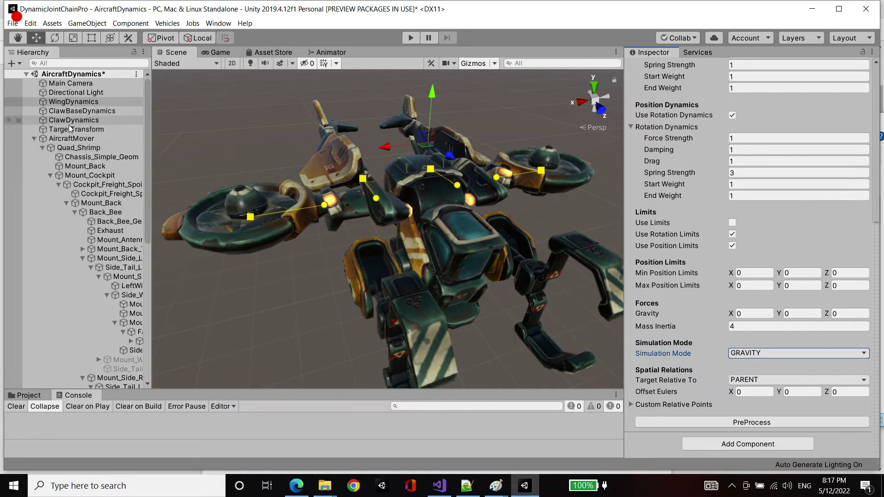
{"action": "left_click", "coordinate": [34, 138]}
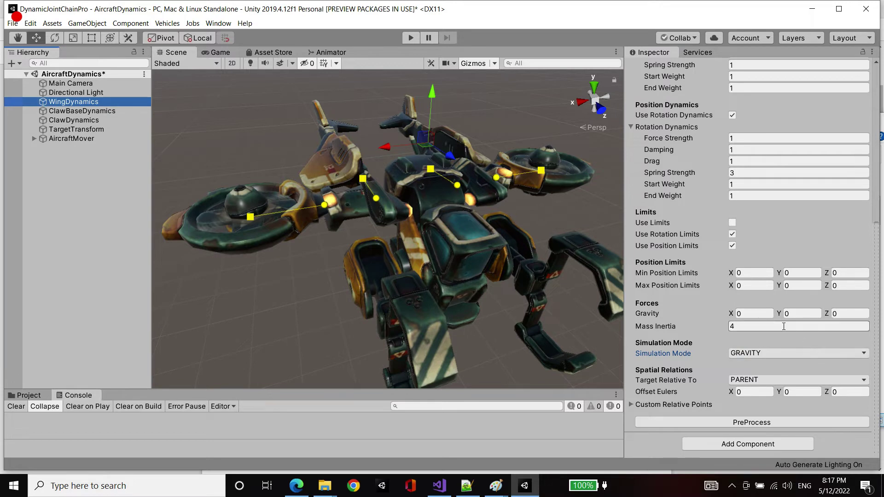
Set WingDynamics' Mass Inertia to 3 and review its Y gravity alongside the wings
{"action": "left_click", "coordinate": [801, 313]}
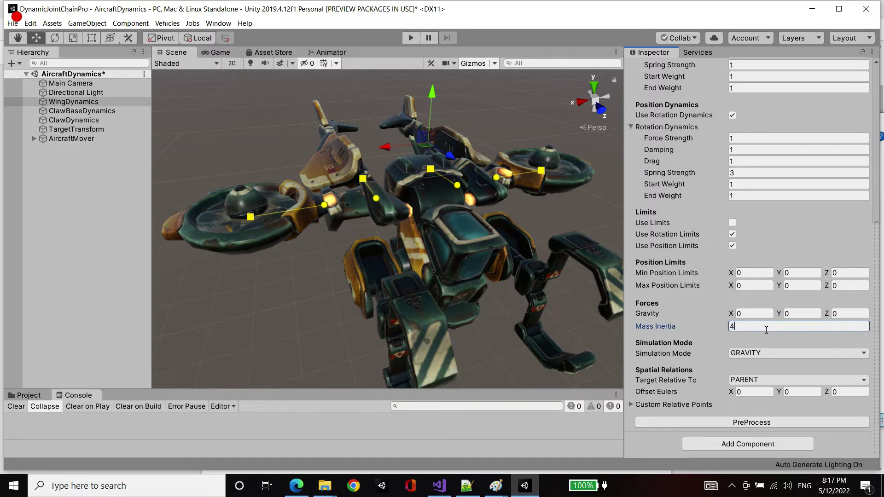
{"action": "left_click", "coordinate": [791, 316]}
{"action": "left_click_drag", "start_coordinate": [779, 325], "coordinate": [738, 313]}
{"action": "left_click", "coordinate": [785, 313]}
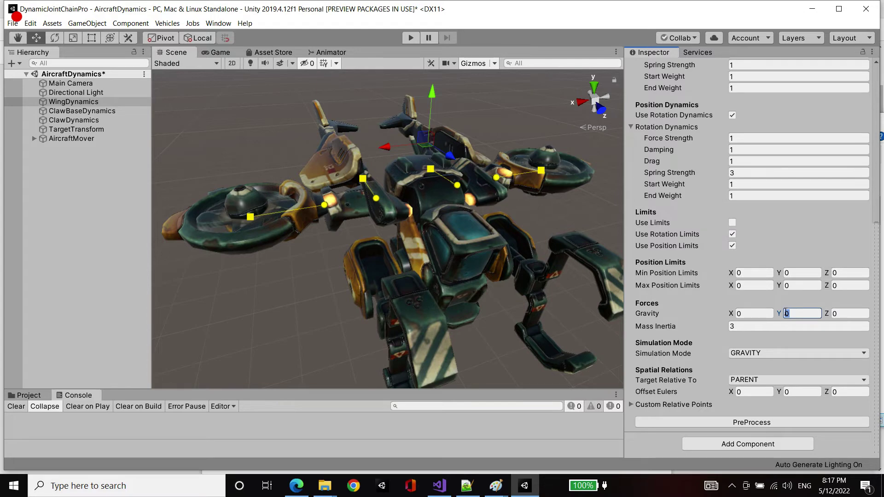
{"action": "left_click_drag", "start_coordinate": [442, 251], "coordinate": [486, 218], "text": "alt"}
{"action": "left_click", "coordinate": [768, 329]}
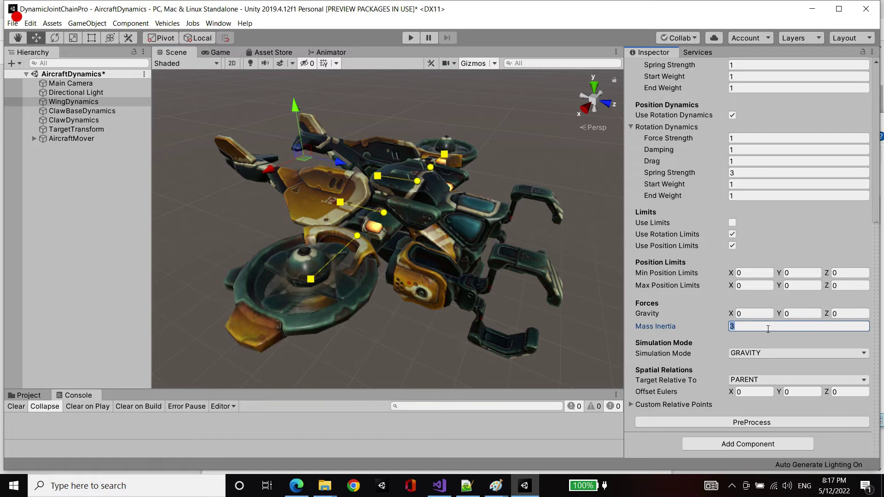
{"action": "double_click", "coordinate": [791, 314]}
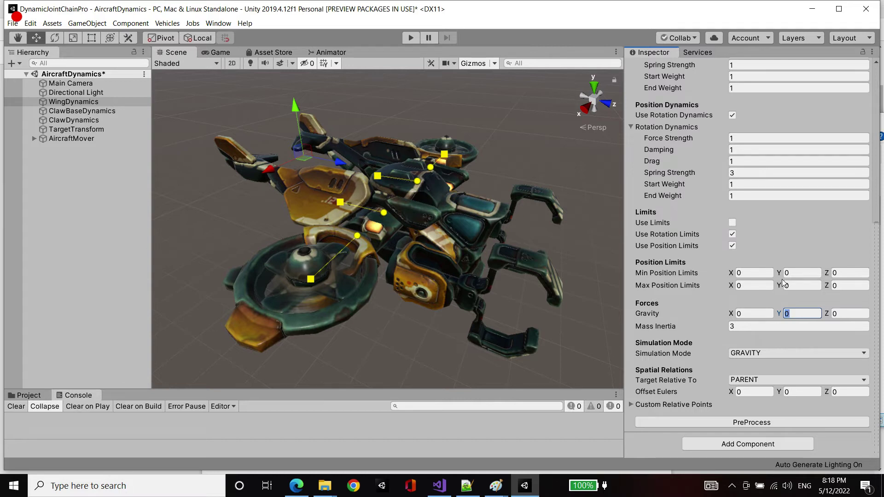
{"action": "scroll", "coordinate": [474, 225], "scroll_direction": "up", "scroll_amount": 3}
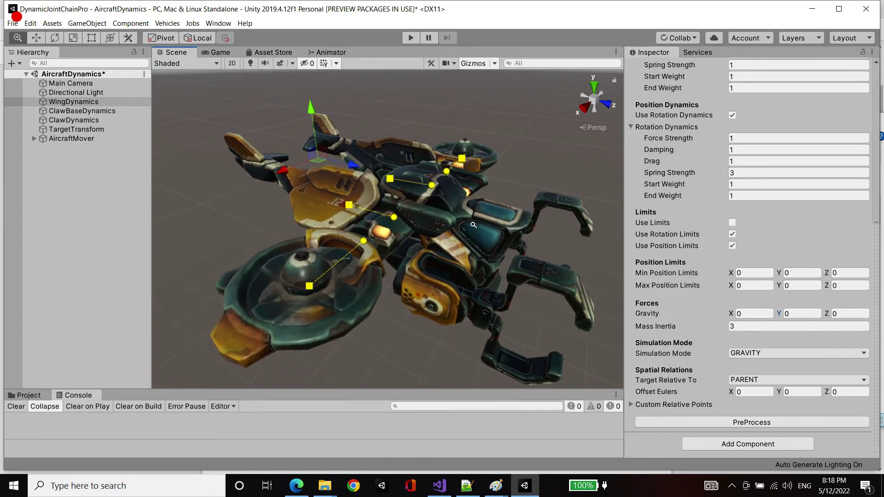
{"action": "scroll", "coordinate": [473, 225], "scroll_direction": "down", "scroll_amount": 5}
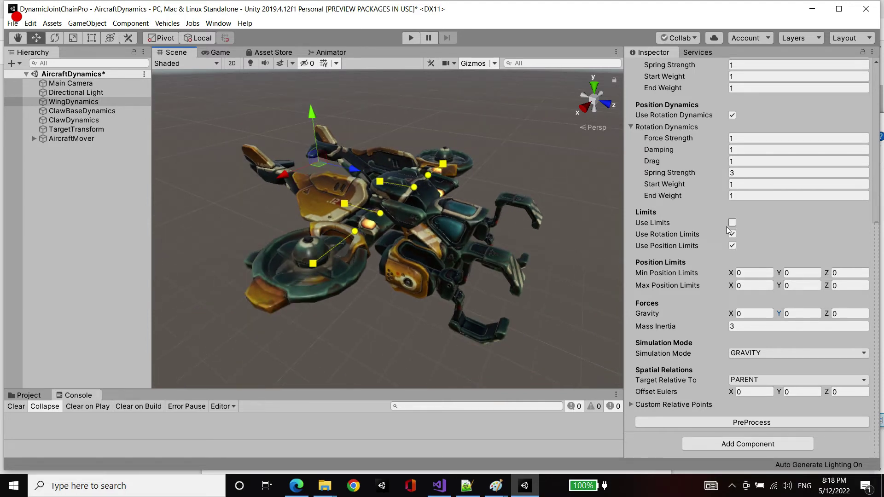
Play the scene and move and rotate TargetTransform in the Scene view to test the wings with the claws
{"action": "left_click", "coordinate": [409, 37]}
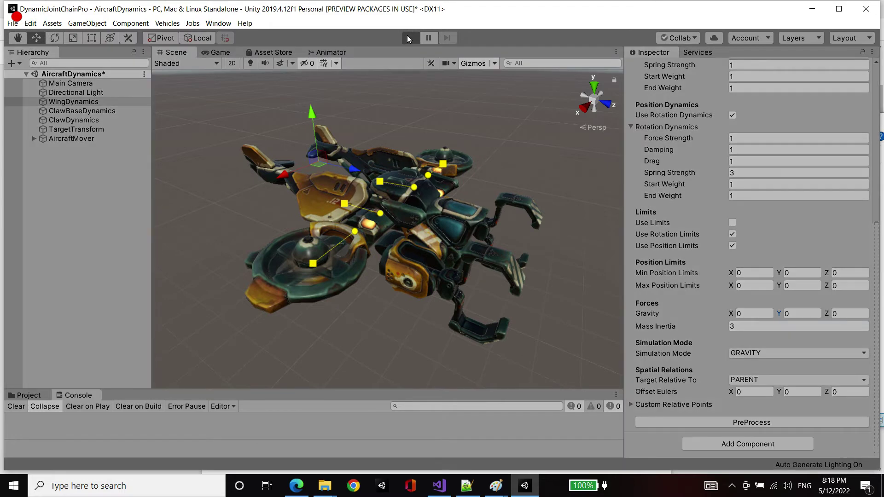
{"action": "left_click", "coordinate": [176, 52]}
{"action": "left_click_drag", "start_coordinate": [271, 138], "coordinate": [202, 115], "text": "alt"}
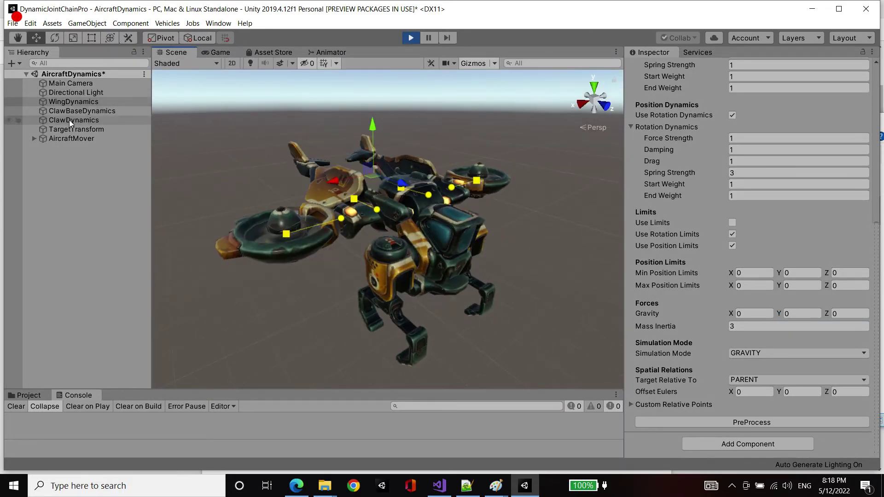
{"action": "left_click", "coordinate": [69, 120]}
{"action": "left_click", "coordinate": [73, 129]}
{"action": "left_click_drag", "start_coordinate": [389, 240], "coordinate": [388, 271]}
{"action": "key", "text": "e"}
{"action": "key", "text": "w"}
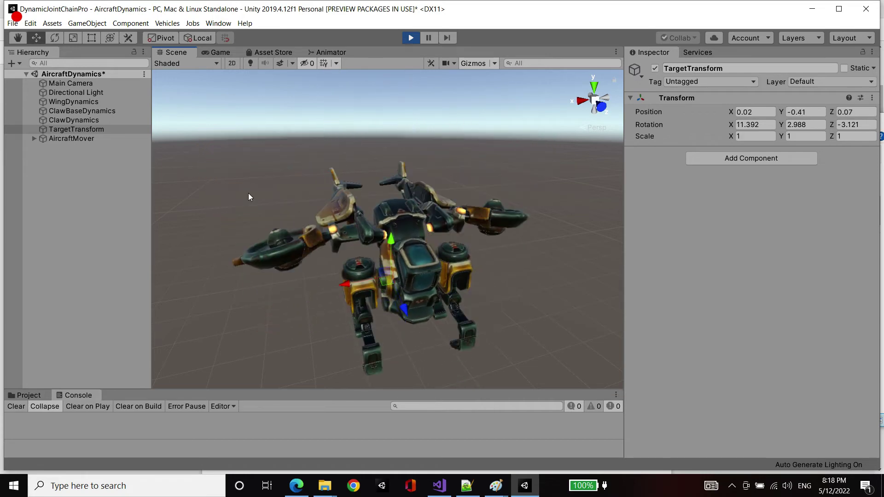
Set WingDynamics' Mass Inertia to 4 during play and lower TargetTransform to test the wings
{"action": "left_click", "coordinate": [90, 102]}
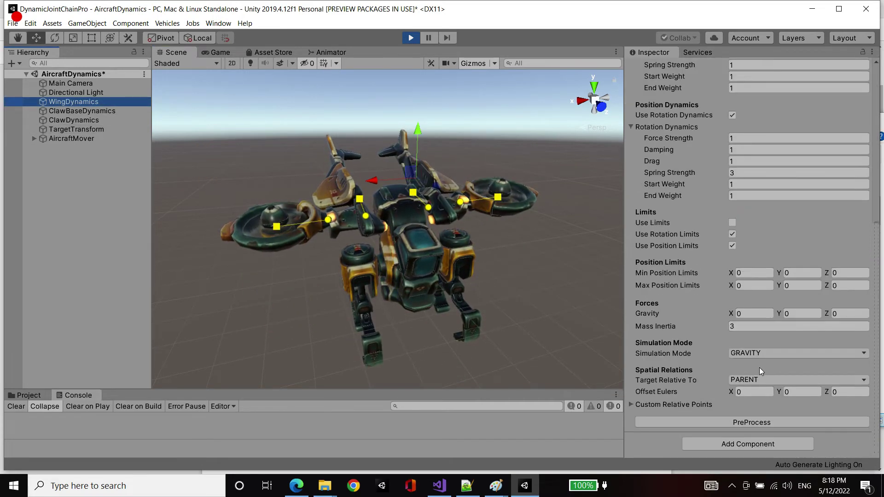
{"action": "left_click", "coordinate": [739, 326]}
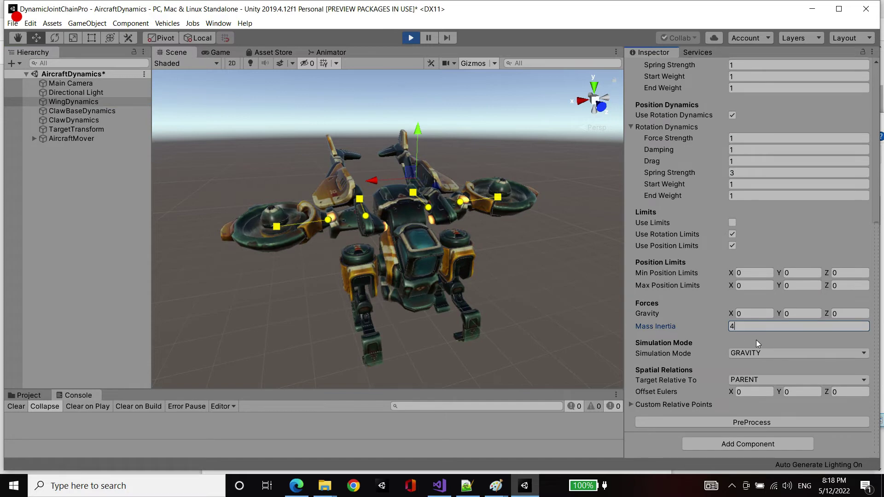
{"action": "left_click", "coordinate": [76, 129]}
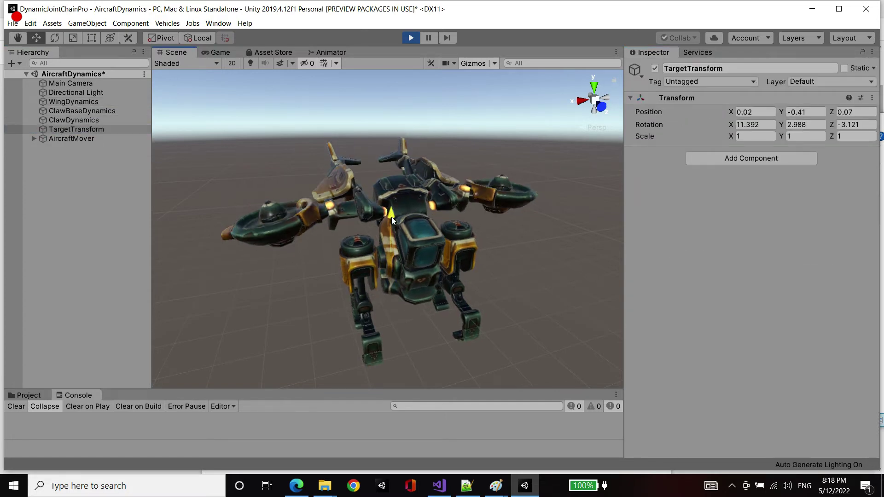
{"action": "left_click_drag", "start_coordinate": [391, 217], "coordinate": [390, 247]}
Test the wings by rotating TargetTransform to about 3 degrees on Z and moving it to about X 0.68, Y -0.46
{"action": "key", "text": "e"}
{"action": "left_click_drag", "start_coordinate": [379, 305], "coordinate": [392, 219]}
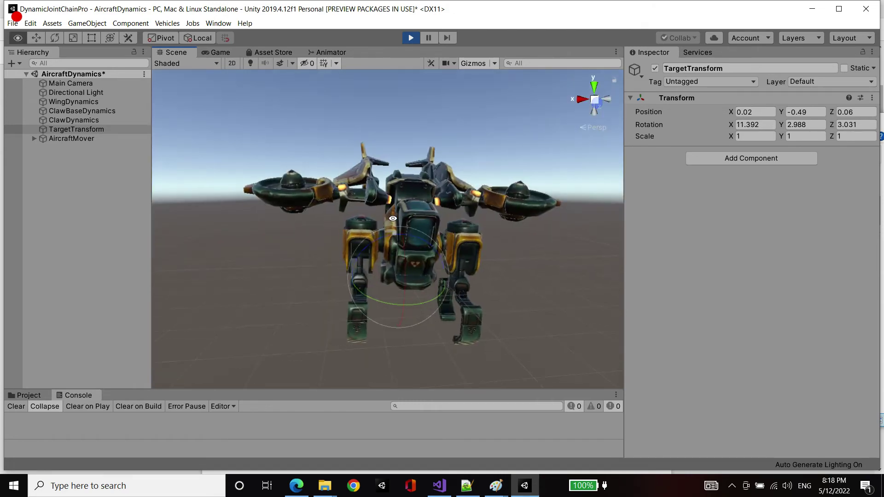
{"action": "right_click_drag", "start_coordinate": [392, 219], "coordinate": [394, 244]}
{"action": "key", "text": "w"}
{"action": "left_click_drag", "start_coordinate": [372, 252], "coordinate": [332, 267]}
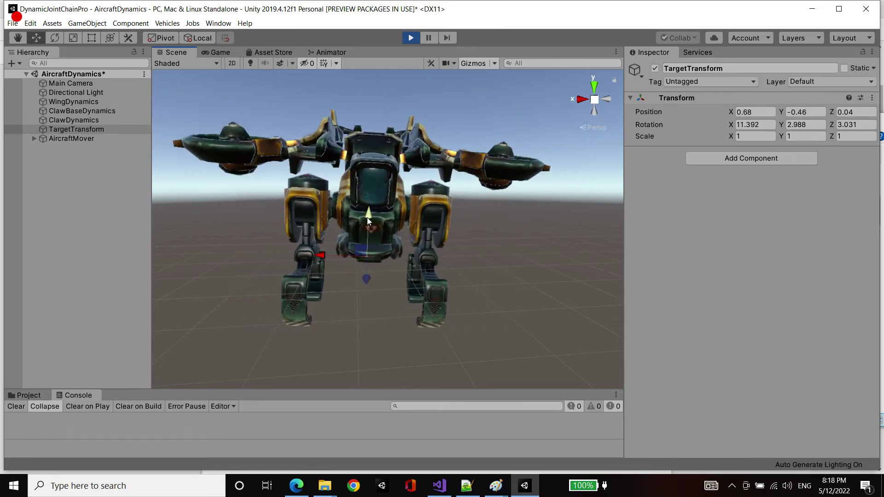
Test the wings and claws by rotating TargetTransform to about X 13.5, Y 6.5, Z 3.9 and moving it to about Y -0.53
{"action": "left_click_drag", "start_coordinate": [366, 217], "coordinate": [357, 255]}
{"action": "key", "text": "e"}
{"action": "key", "text": "w"}
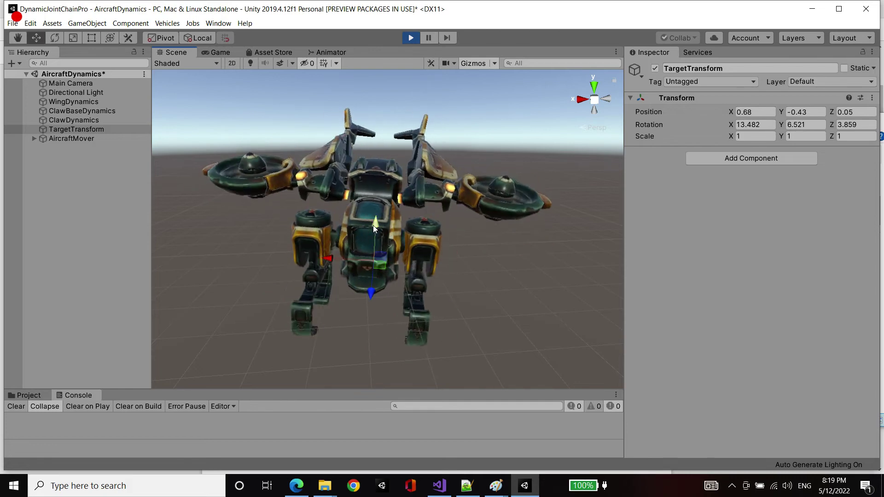
{"action": "left_click_drag", "start_coordinate": [372, 202], "coordinate": [494, 222], "text": "alt"}
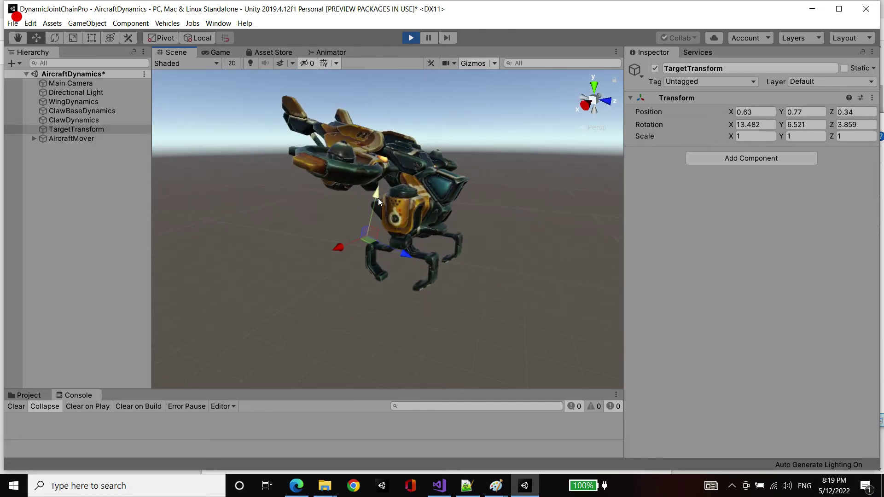
{"action": "left_click_drag", "start_coordinate": [377, 198], "coordinate": [368, 221]}
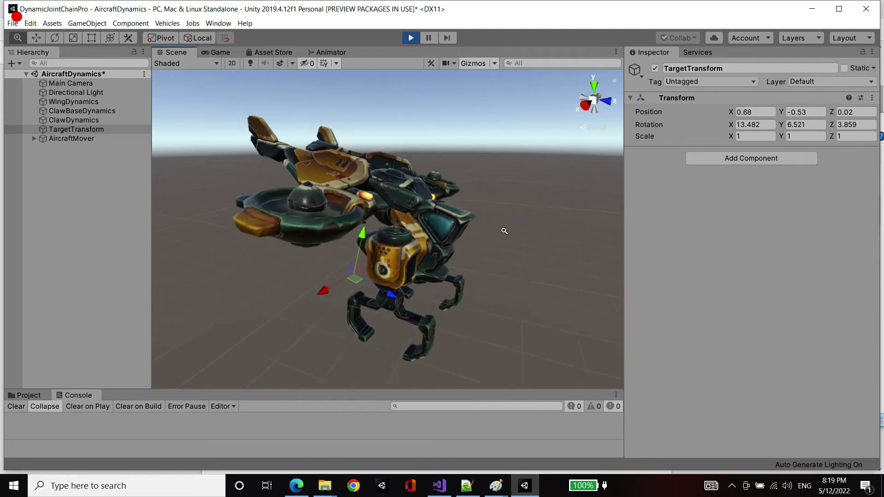
Examine WingDynamics' limit settings and the hinge limit on the Fan_Quad_Base object of one wing fan
{"action": "left_click", "coordinate": [86, 120]}
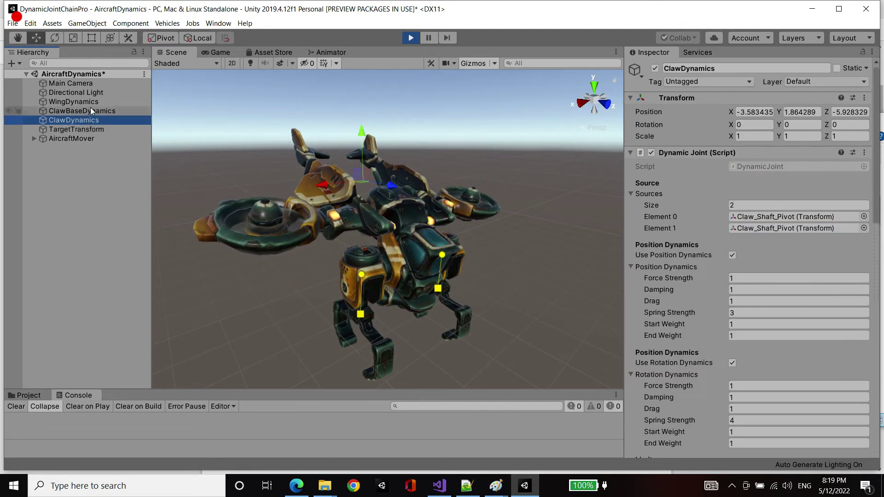
{"action": "left_click", "coordinate": [87, 101]}
{"action": "scroll", "coordinate": [735, 327], "scroll_direction": "down", "scroll_amount": 10}
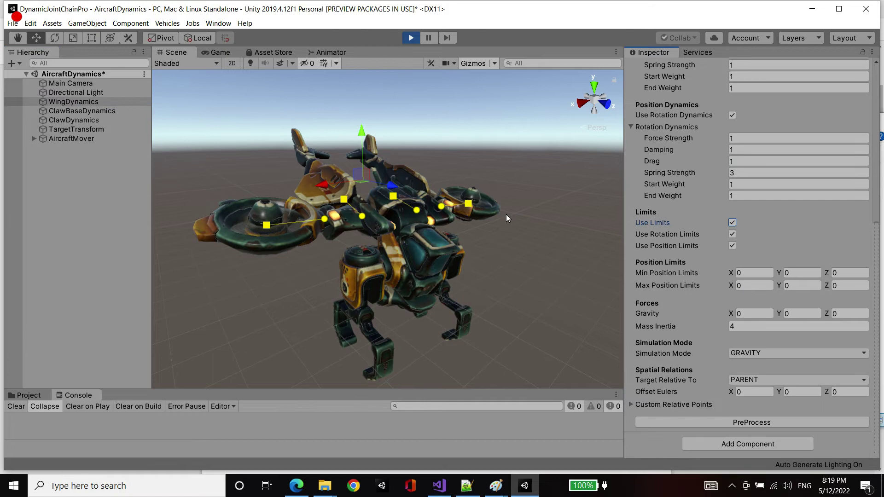
{"action": "left_click_drag", "start_coordinate": [507, 214], "coordinate": [436, 230], "text": "alt"}
{"action": "scroll", "coordinate": [365, 227], "scroll_direction": "up", "scroll_amount": 3}
{"action": "left_click_drag", "start_coordinate": [365, 228], "coordinate": [338, 239], "text": "alt"}
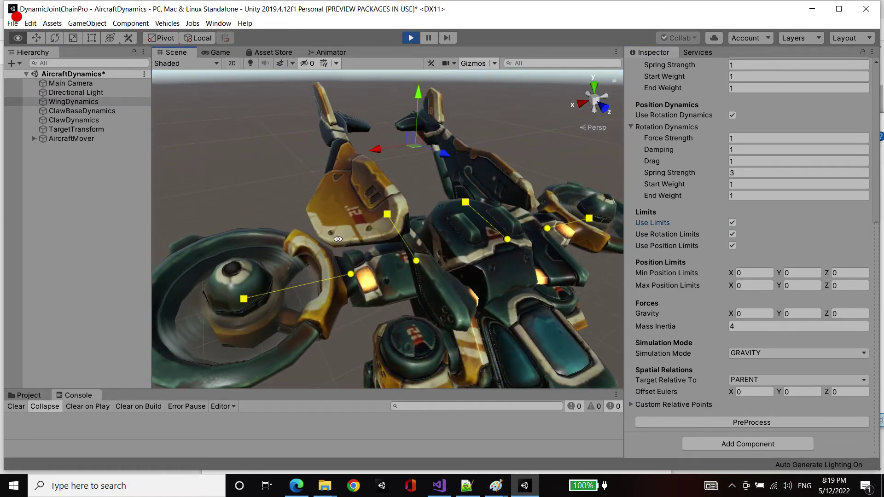
{"action": "left_click", "coordinate": [350, 274]}
{"action": "scroll", "coordinate": [820, 244], "scroll_direction": "up", "scroll_amount": 10}
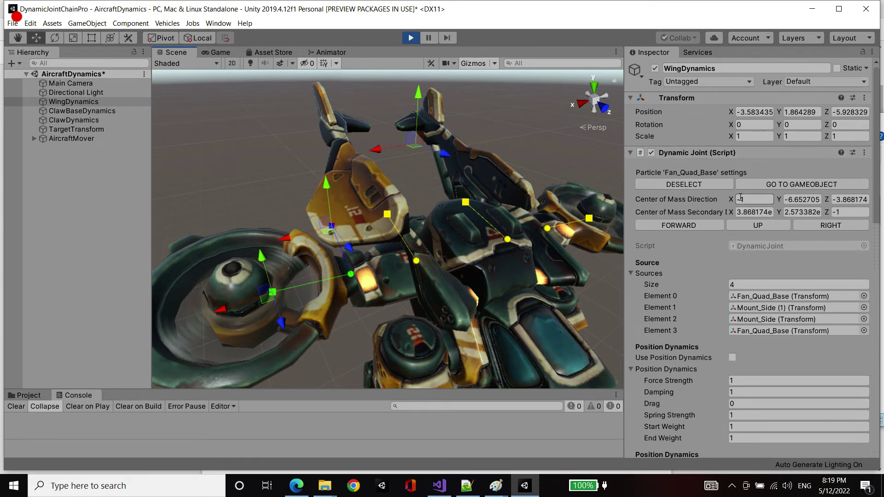
{"action": "left_click", "coordinate": [791, 185]}
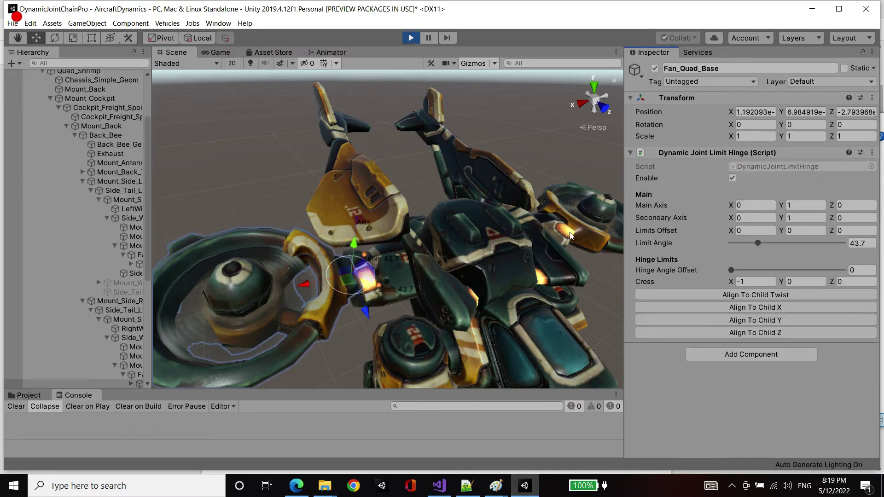
{"action": "left_click_drag", "start_coordinate": [474, 228], "coordinate": [478, 248], "text": "alt"}
{"action": "scroll", "coordinate": [532, 213], "scroll_direction": "down", "scroll_amount": 4}
{"action": "scroll", "coordinate": [54, 111], "scroll_direction": "up", "scroll_amount": 3}
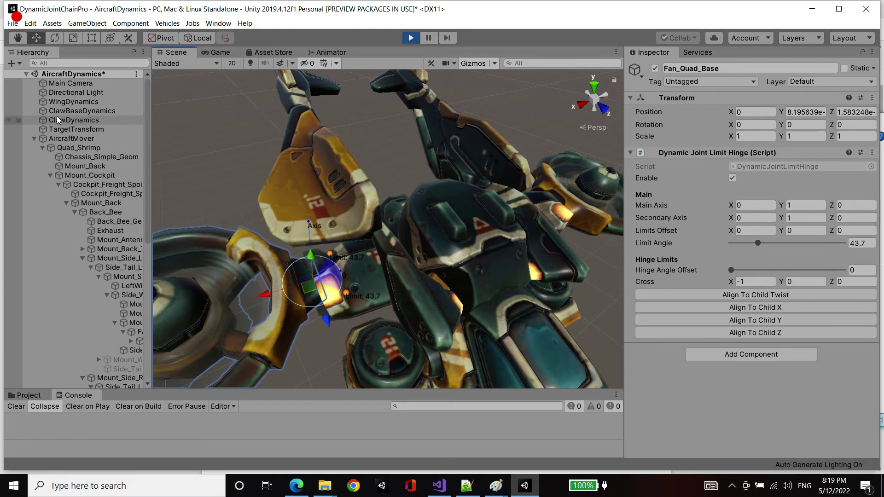
Go from WingDynamics' particle for Mount_Side (1) to its object and swing-twist limit
{"action": "left_click", "coordinate": [34, 138]}
{"action": "left_click", "coordinate": [68, 102]}
{"action": "left_click_drag", "start_coordinate": [350, 258], "coordinate": [372, 244], "text": "alt"}
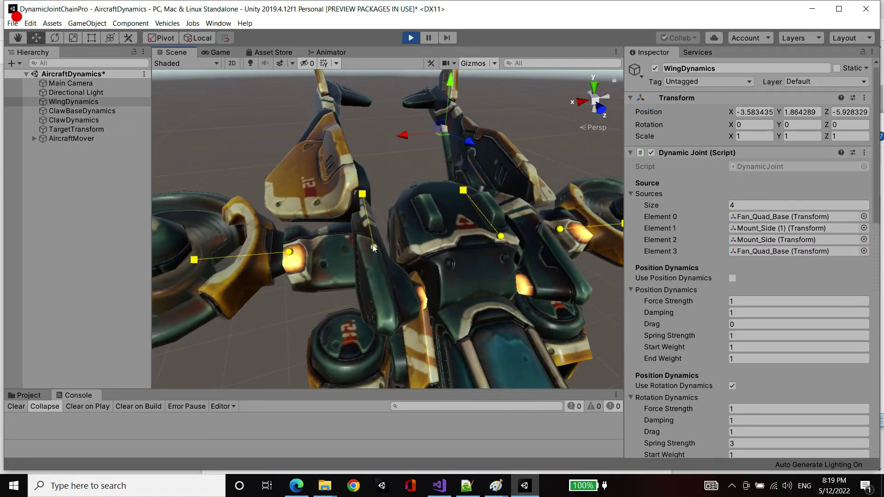
{"action": "left_click_drag", "start_coordinate": [508, 192], "coordinate": [444, 247], "text": "alt"}
{"action": "left_click", "coordinate": [441, 246]}
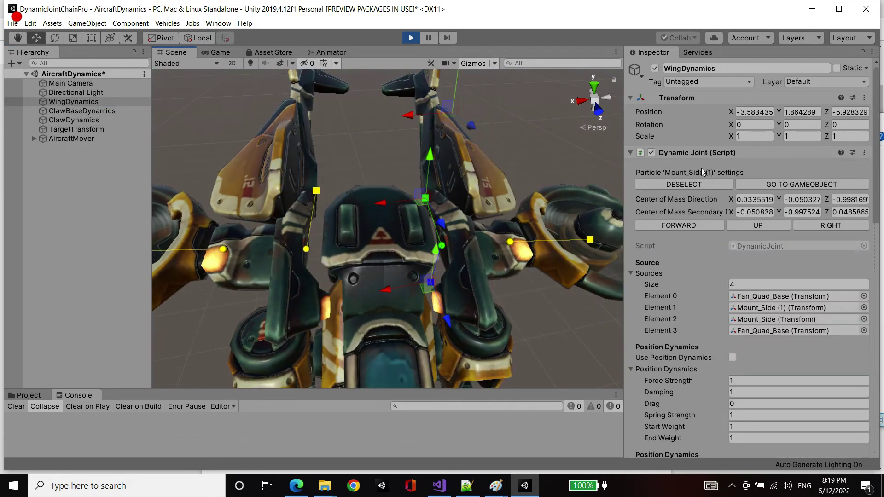
{"action": "left_click", "coordinate": [777, 184]}
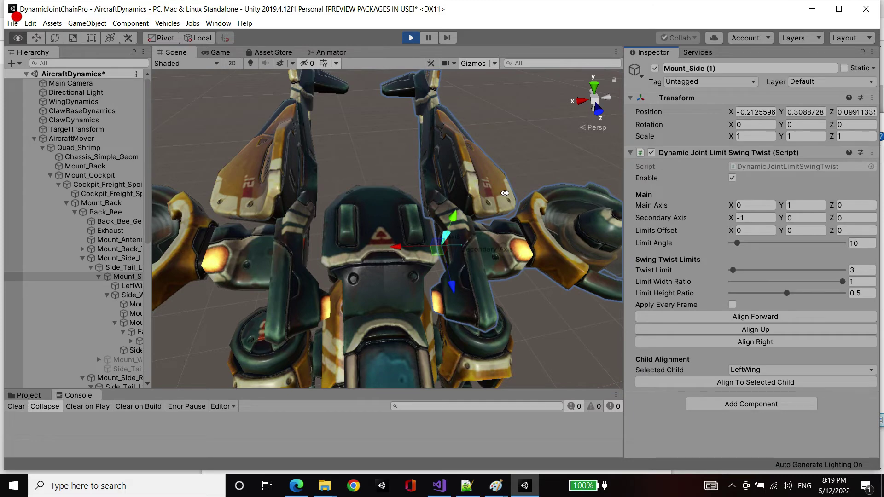
Set Mount_Side (1)'s swing-twist Limit Angle to 20, Twist Limit to 0 and Limit Height Ratio to 1
{"action": "left_click_drag", "start_coordinate": [504, 193], "coordinate": [446, 185], "text": "alt"}
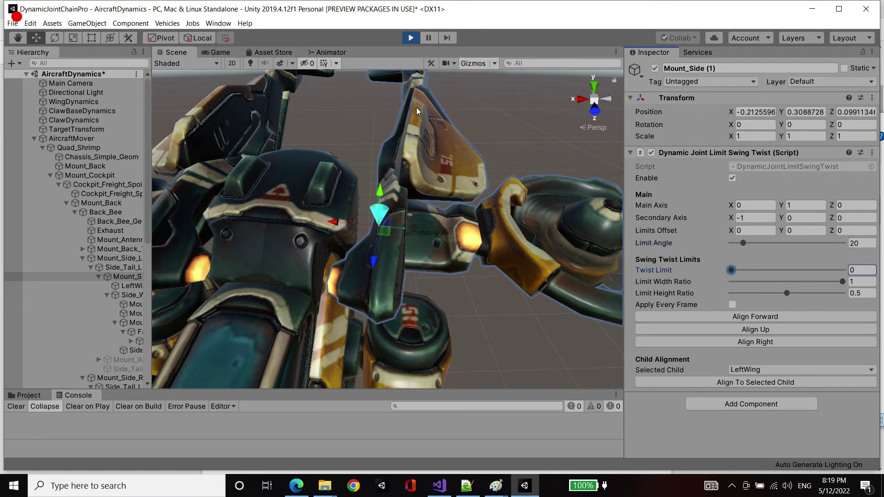
{"action": "right_click_drag", "start_coordinate": [492, 259], "coordinate": [567, 335], "text": "alt"}
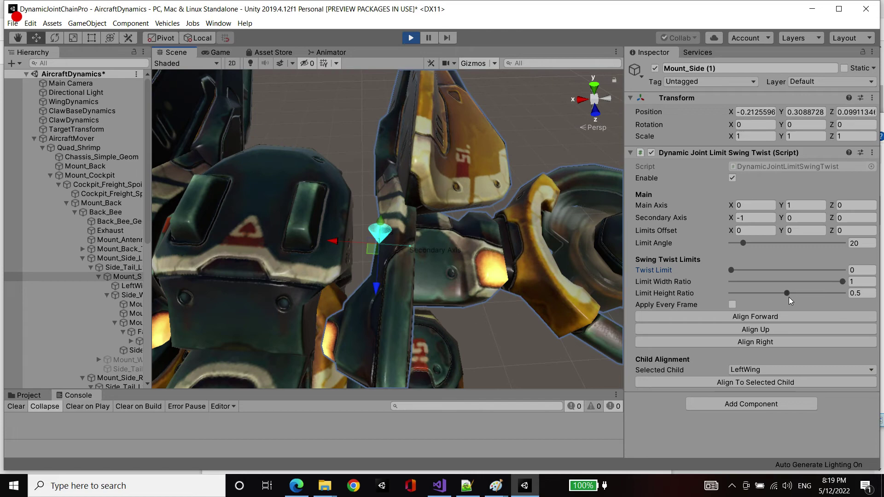
{"action": "left_click_drag", "start_coordinate": [508, 290], "coordinate": [538, 327], "text": "alt"}
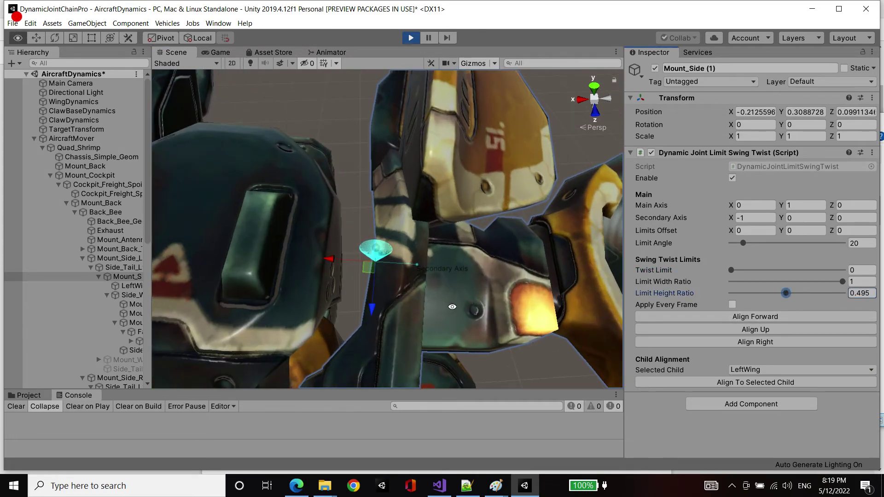
{"action": "left_click_drag", "start_coordinate": [452, 307], "coordinate": [550, 222], "text": "alt"}
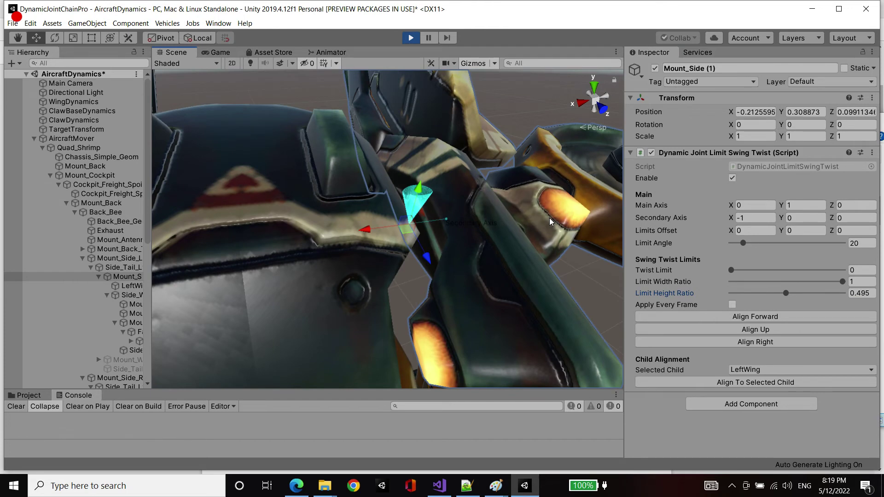
{"action": "left_click_drag", "start_coordinate": [508, 178], "coordinate": [470, 240], "text": "alt"}
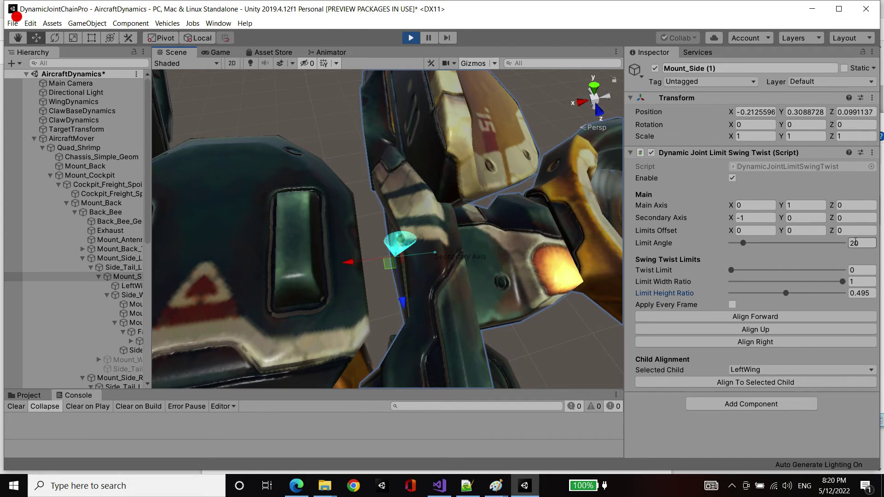
{"action": "left_click", "coordinate": [851, 293]}
{"action": "type", "text": "1"}
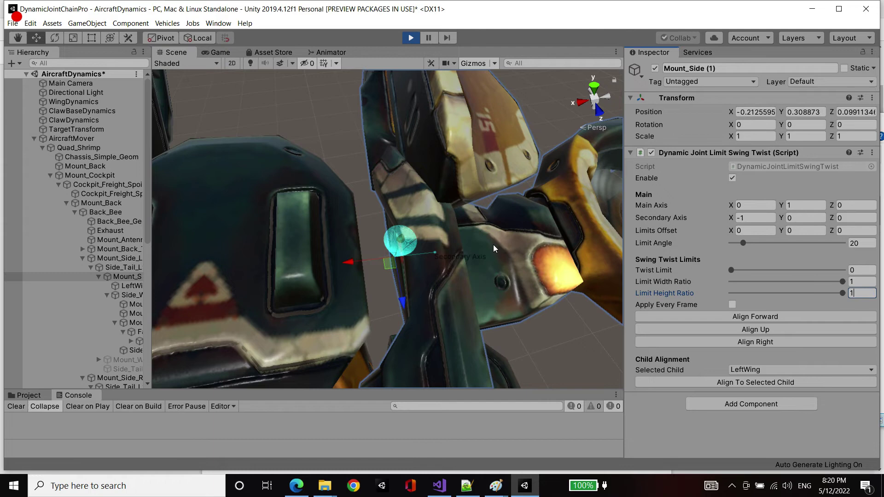
Set the opposite Mount_Side's swing-twist Limit Angle to 20, Twist Limit to 0 and Limit Height Ratio to 1
{"action": "scroll", "coordinate": [493, 248], "scroll_direction": "down", "scroll_amount": 4}
{"action": "middle_click_drag", "start_coordinate": [393, 197], "coordinate": [436, 205]}
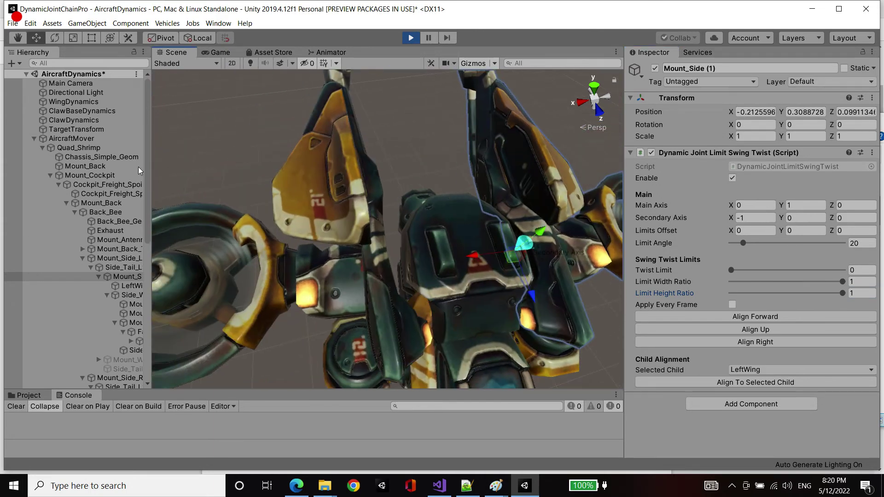
{"action": "left_click", "coordinate": [73, 101]}
{"action": "left_click", "coordinate": [385, 267]}
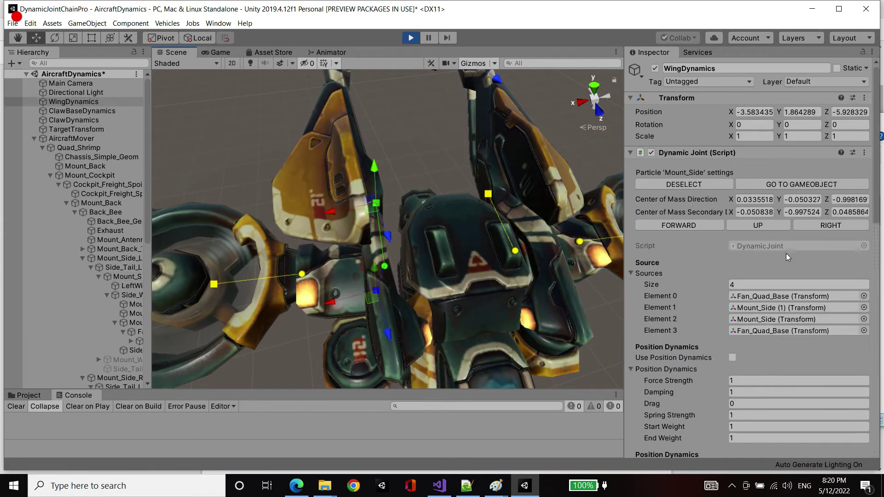
{"action": "left_click", "coordinate": [824, 185]}
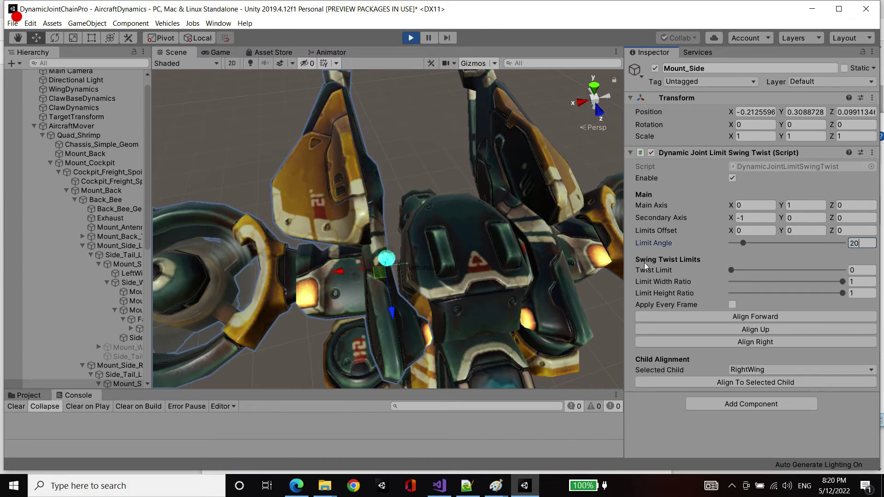
{"action": "left_click_drag", "start_coordinate": [418, 249], "coordinate": [341, 207], "text": "alt"}
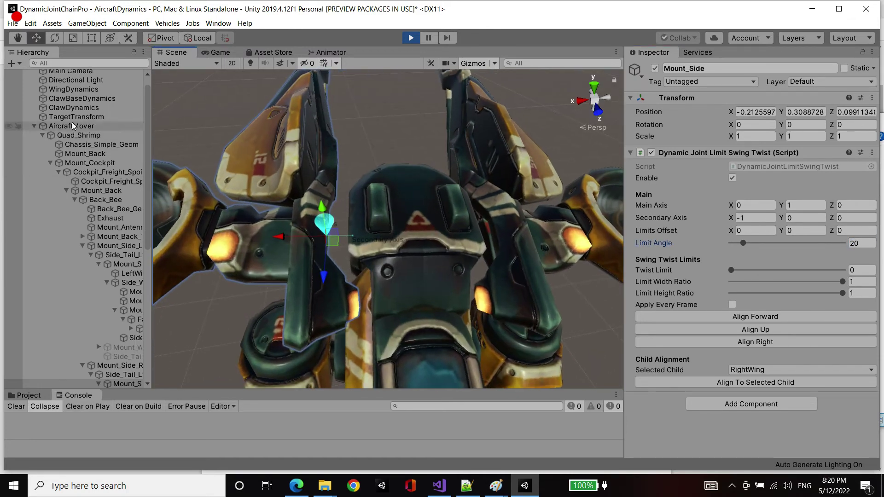
Review the WingDynamics and ClawDynamics settings and test them by rotating TargetTransform to about Y 34.3, Z 10.9 degrees
{"action": "left_click", "coordinate": [89, 92]}
{"action": "scroll", "coordinate": [765, 270], "scroll_direction": "down", "scroll_amount": 5}
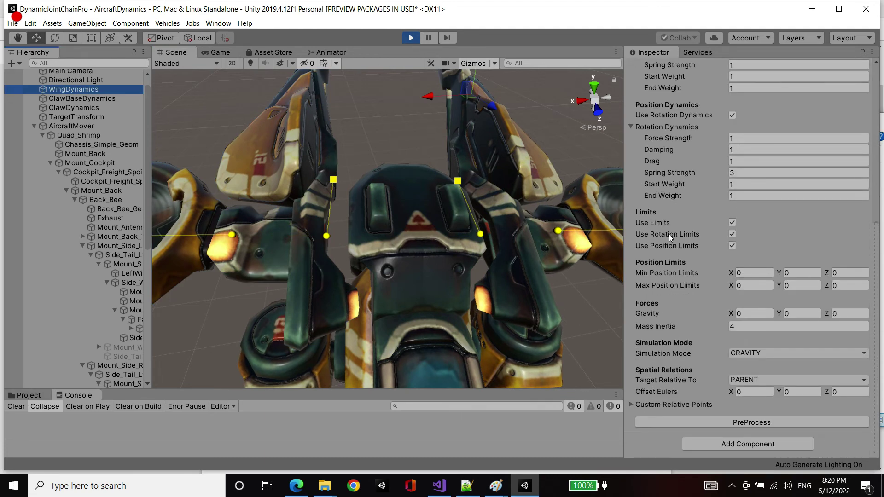
{"action": "left_click", "coordinate": [87, 108]}
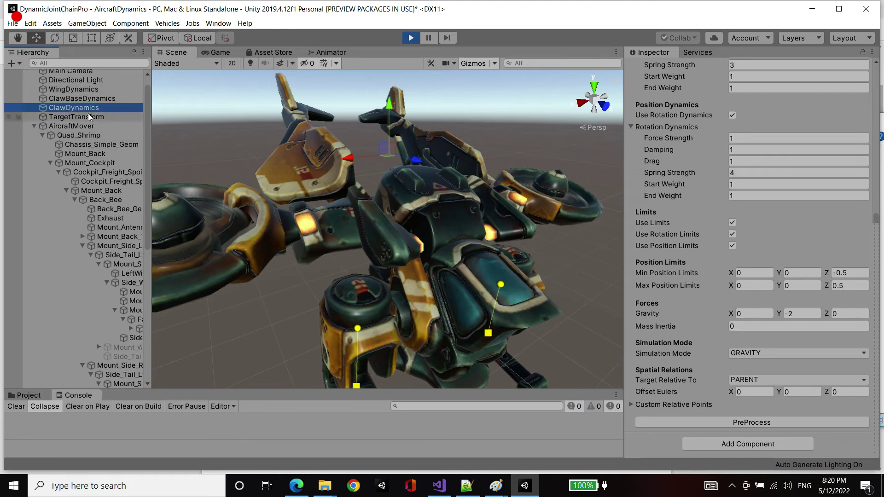
{"action": "left_click", "coordinate": [88, 118]}
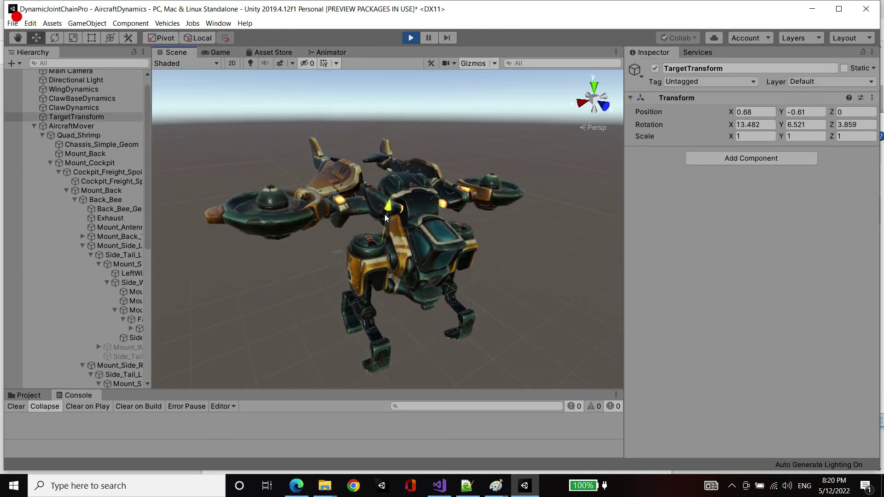
{"action": "key", "text": "e"}
{"action": "left_click_drag", "start_coordinate": [357, 231], "coordinate": [396, 241]}
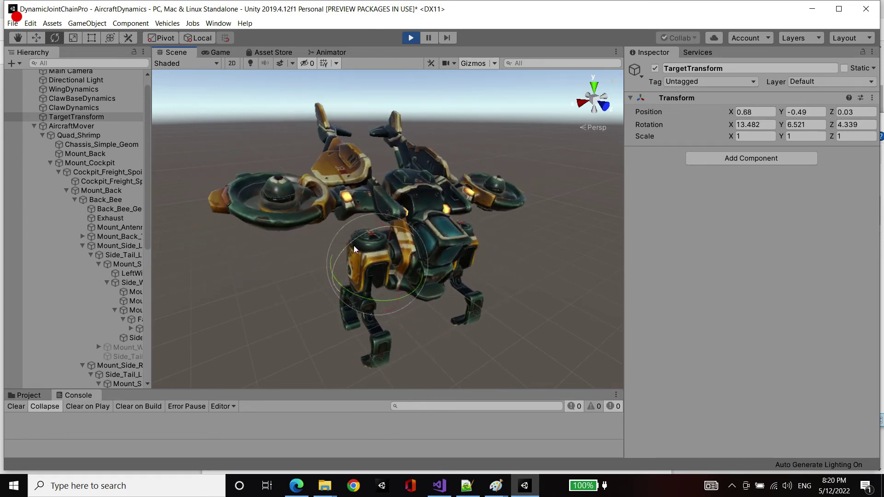
{"action": "left_click_drag", "start_coordinate": [338, 258], "coordinate": [365, 235]}
{"action": "key", "text": "w"}
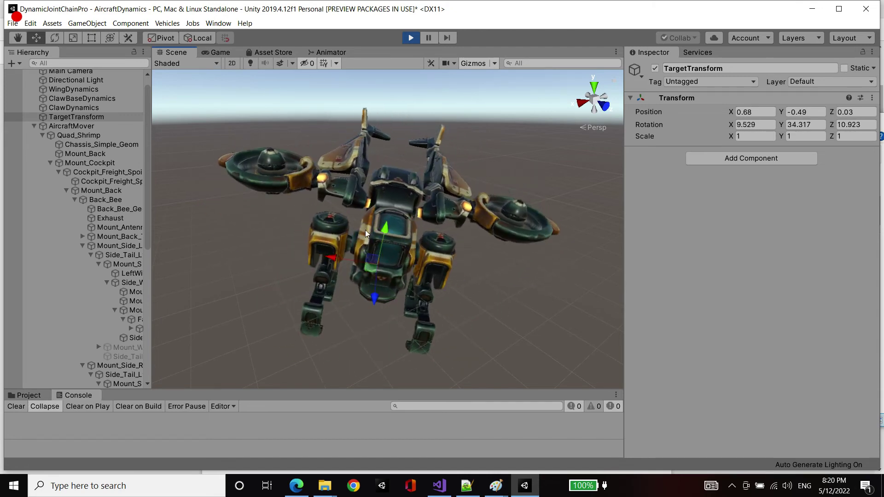
Test the joints by moving TargetTransform to about X 0.6, Y -0.86 and rotating it to about X 9.7, Y 4.6, Z 2.7
{"action": "left_click", "coordinate": [76, 117]}
{"action": "key", "text": "e"}
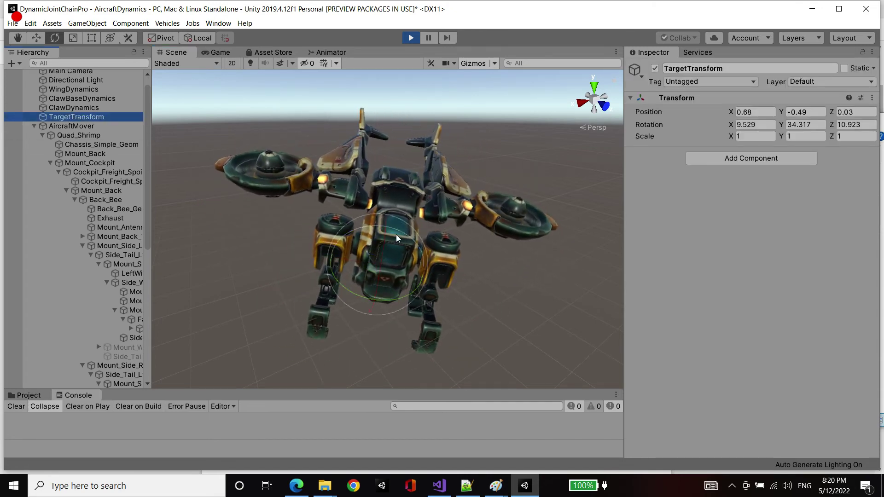
{"action": "mouse_move", "coordinate": [365, 224]}
{"action": "left_mouse_down"}
{"action": "mouse_move", "coordinate": [349, 222]}
{"action": "mouse_move", "coordinate": [378, 241]}
{"action": "mouse_move", "coordinate": [386, 259]}
{"action": "mouse_move", "coordinate": [376, 225]}
{"action": "left_mouse_up"}
{"action": "key", "text": "w"}
{"action": "left_click_drag", "start_coordinate": [307, 290], "coordinate": [428, 274], "text": "alt"}
{"action": "key", "text": "e"}
{"action": "left_click_drag", "start_coordinate": [363, 295], "coordinate": [378, 305]}
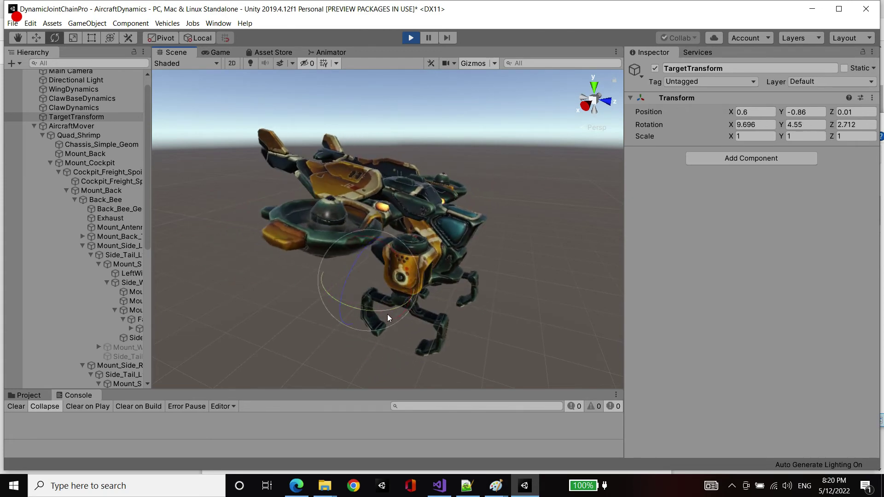
Test the joints by moving TargetTransform to about X 0.16, Y -0.5, Z 0.22 and rotating it to about X 7.9, Y 1.3, Z 0.4
{"action": "left_click_drag", "start_coordinate": [389, 215], "coordinate": [382, 225]}
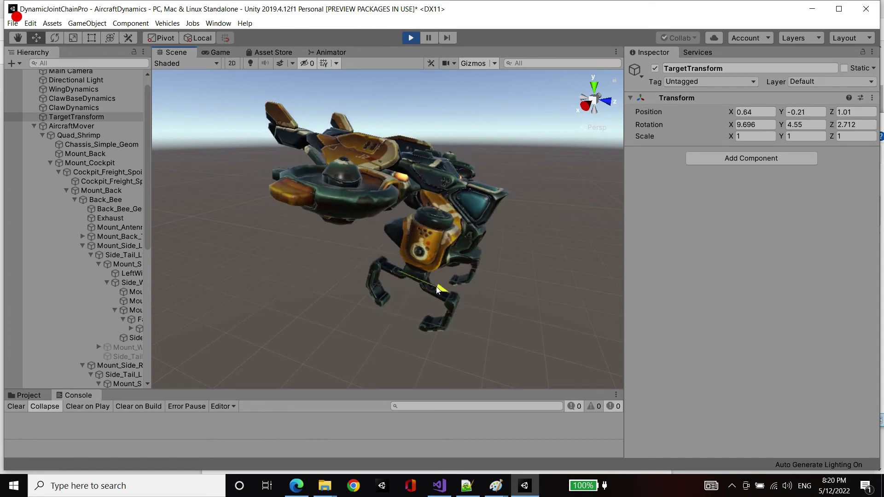
{"action": "left_click_drag", "start_coordinate": [437, 289], "coordinate": [397, 268]}
{"action": "key", "text": "e"}
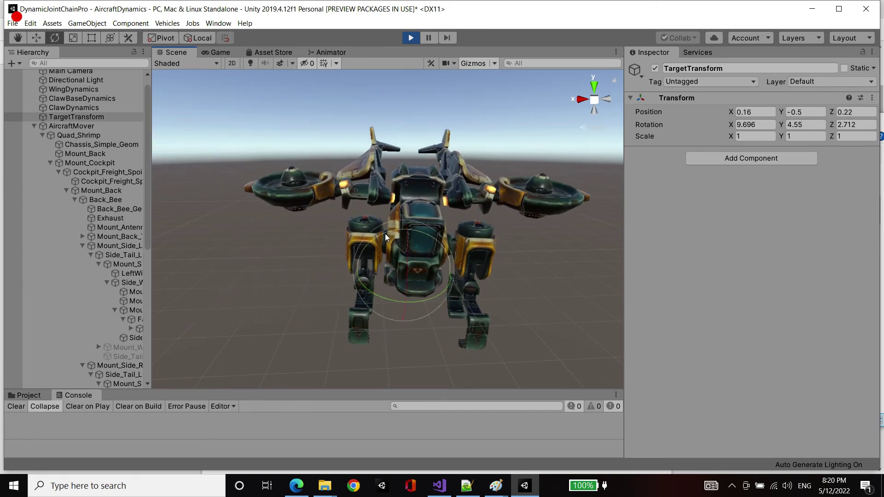
{"action": "left_click_drag", "start_coordinate": [385, 237], "coordinate": [387, 299]}
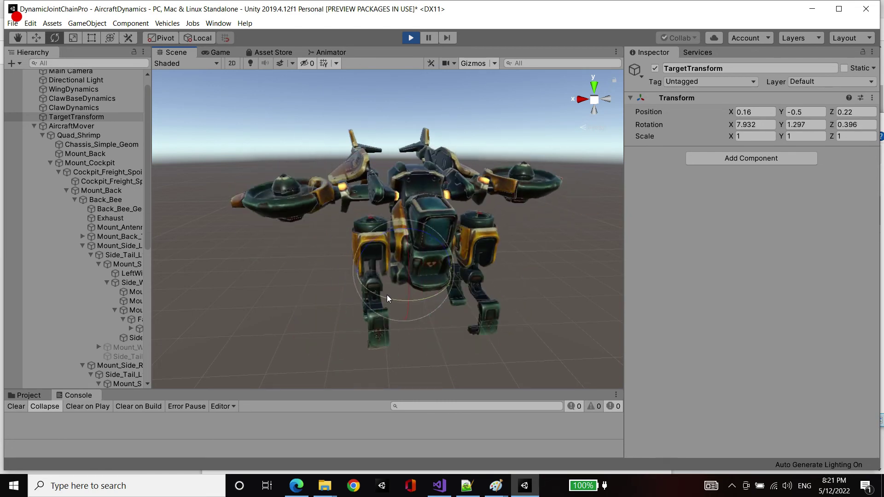
Set WingDynamics' Simulation Mode to SPATIAL_RELATIONS and keep Target Relative To at PARENT
{"action": "scroll", "coordinate": [387, 295], "scroll_direction": "up", "scroll_amount": 5}
{"action": "left_click_drag", "start_coordinate": [351, 227], "coordinate": [391, 313], "text": "alt"}
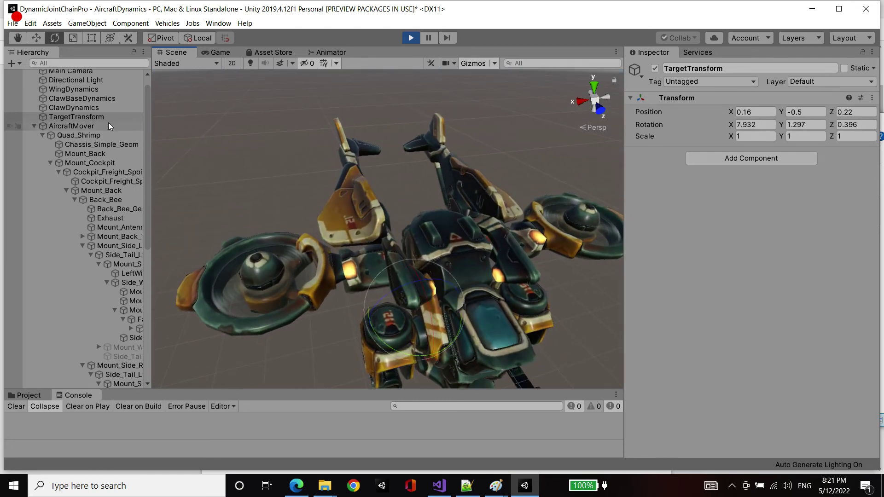
{"action": "left_click", "coordinate": [73, 89]}
{"action": "scroll", "coordinate": [739, 261], "scroll_direction": "down", "scroll_amount": 10}
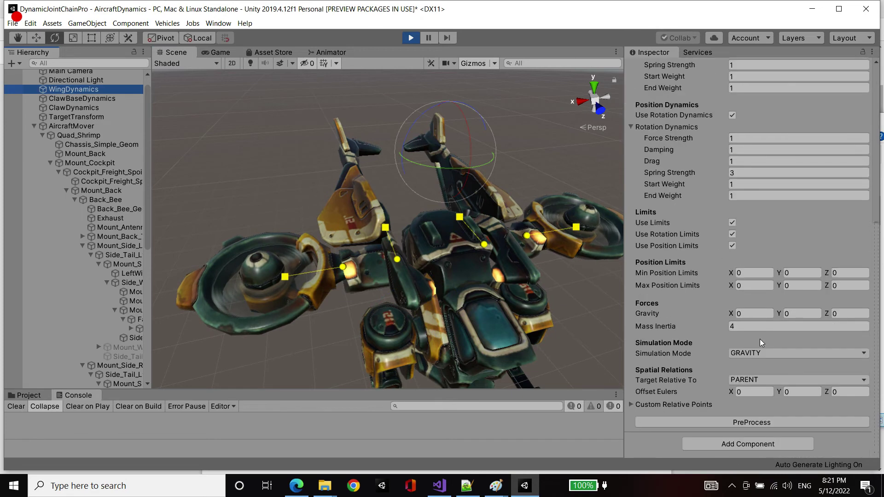
{"action": "left_click", "coordinate": [740, 325]}
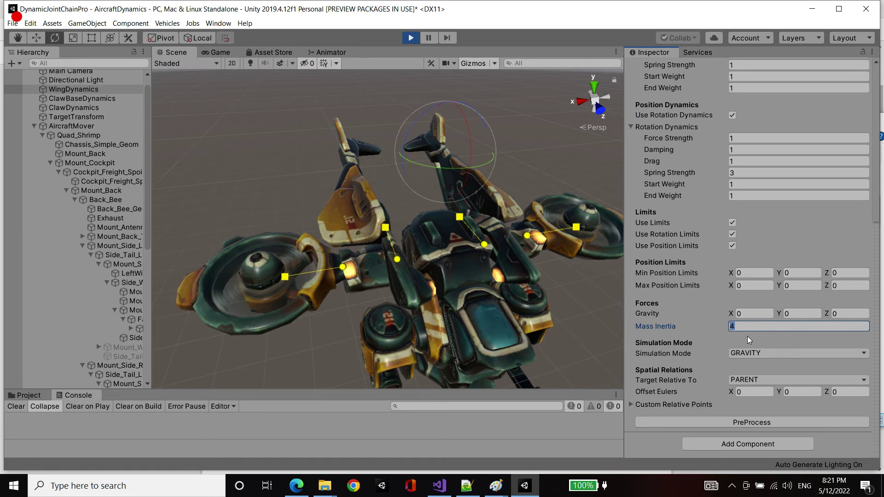
{"action": "left_click", "coordinate": [772, 352]}
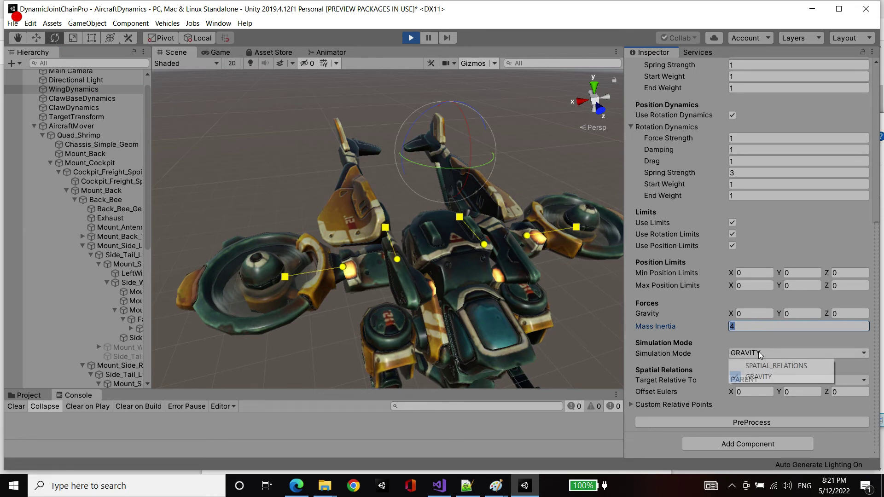
{"action": "left_click", "coordinate": [764, 367]}
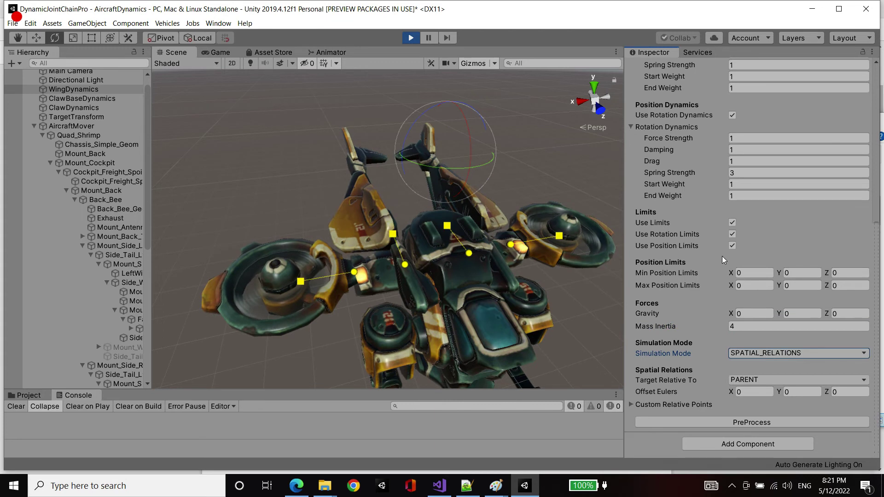
{"action": "left_click", "coordinate": [761, 380]}
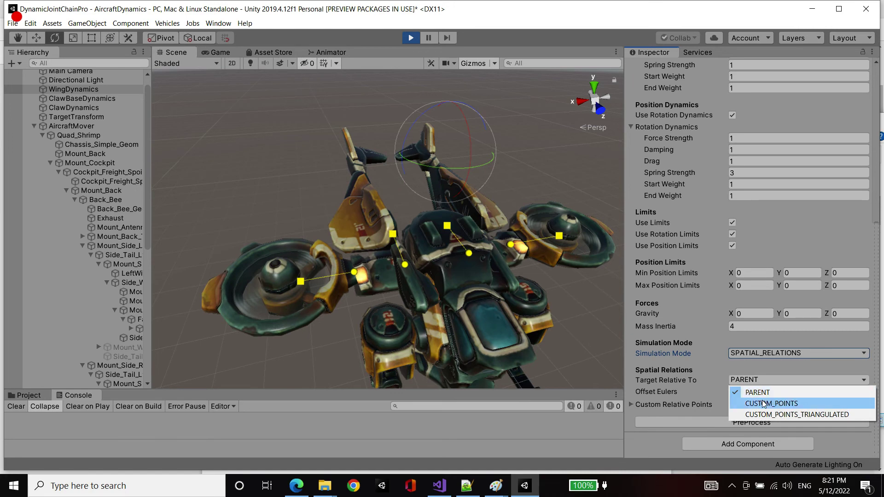
{"action": "left_click", "coordinate": [759, 392]}
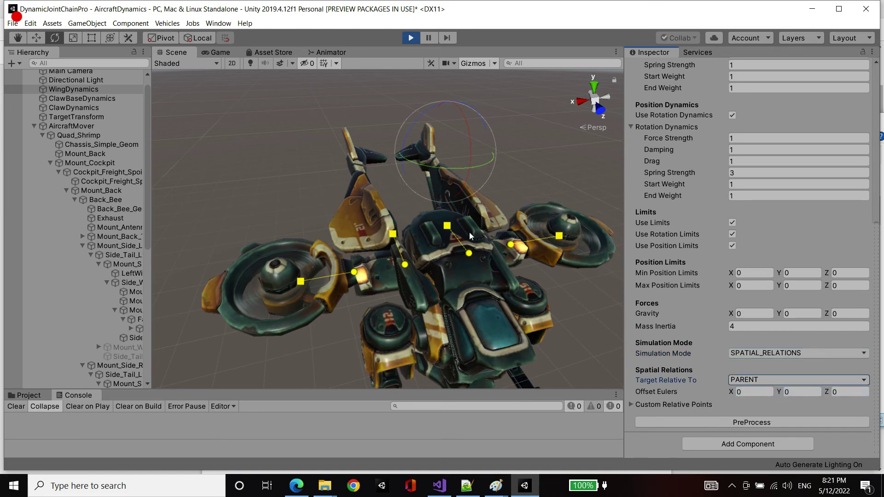
Inspect the wing joints and test them by moving TargetTransform to about Y 0.55, Z 0.37 and rotating it to about X 7.8, Y 8.5, Z 1.8
{"action": "scroll", "coordinate": [469, 237], "scroll_direction": "up", "scroll_amount": 3, "text": "alt"}
{"action": "middle_click_drag", "start_coordinate": [469, 236], "coordinate": [491, 312], "text": "alt"}
{"action": "middle_click_drag", "start_coordinate": [462, 255], "coordinate": [452, 273], "text": "alt"}
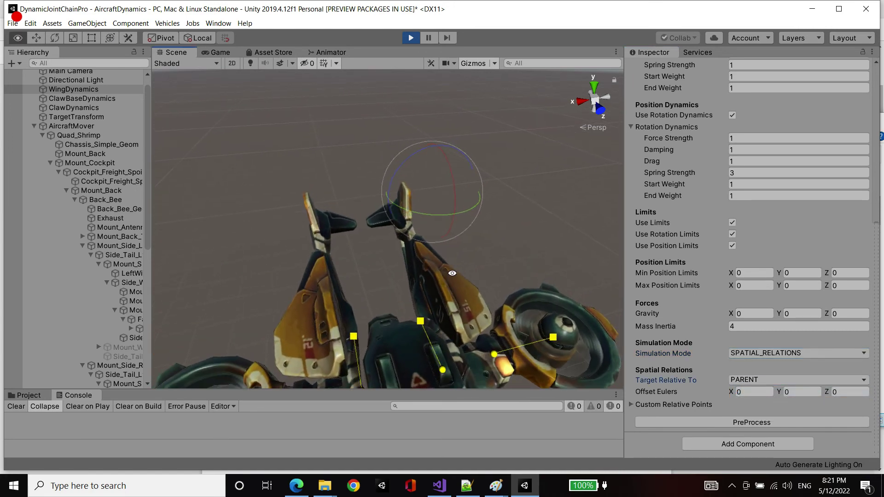
{"action": "right_click_drag", "start_coordinate": [451, 273], "coordinate": [510, 224]}
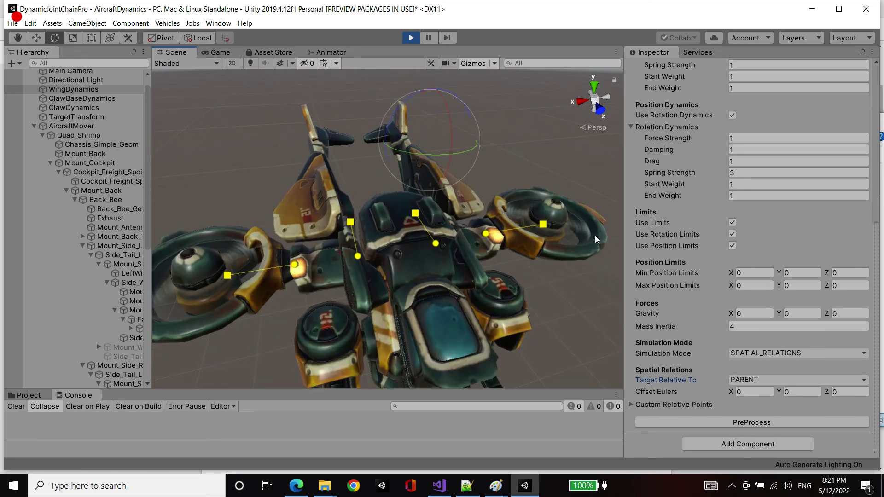
{"action": "right_click_drag", "start_coordinate": [446, 200], "coordinate": [545, 211]}
{"action": "right_click_drag", "start_coordinate": [472, 233], "coordinate": [543, 214]}
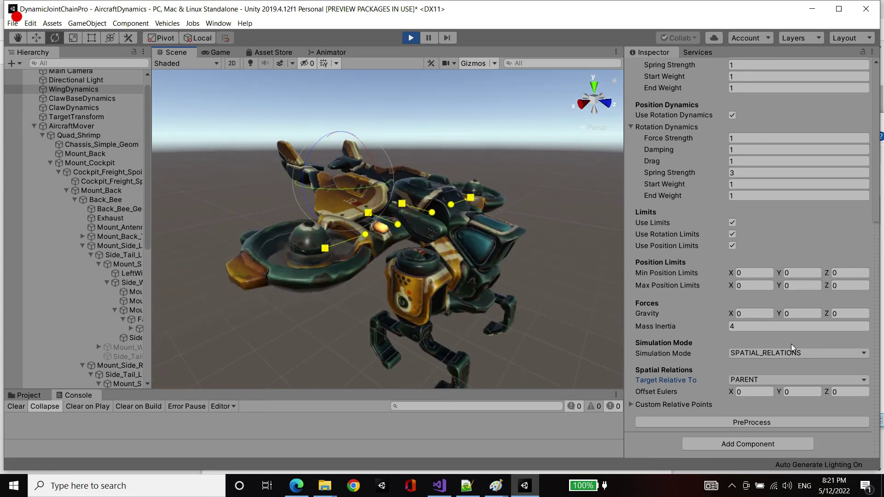
{"action": "left_click", "coordinate": [76, 116]}
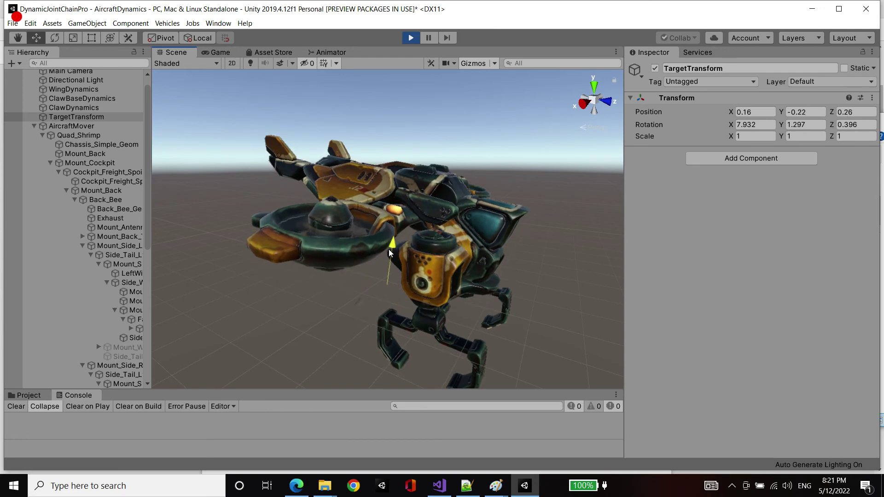
{"action": "left_click_drag", "start_coordinate": [388, 253], "coordinate": [367, 294]}
{"action": "key", "text": "e"}
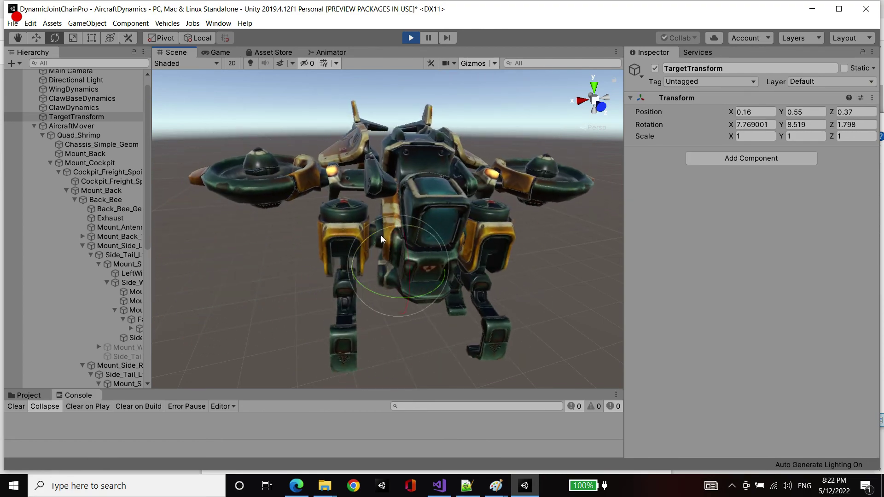
Test the joints by moving TargetTransform to about X 0.07, Y -0.15, Z -1.52 and rotating it to about X 22.2, Y -1.4, Z -5.8
{"action": "left_click_drag", "start_coordinate": [381, 240], "coordinate": [351, 259]}
{"action": "left_click_drag", "start_coordinate": [386, 302], "coordinate": [421, 291]}
{"action": "left_click_drag", "start_coordinate": [371, 259], "coordinate": [400, 227]}
{"action": "mouse_move", "coordinate": [343, 271]}
{"action": "left_mouse_down", "text": "alt"}
{"action": "mouse_move", "coordinate": [406, 256]}
{"action": "mouse_move", "coordinate": [416, 241]}
{"action": "mouse_move", "coordinate": [433, 250]}
{"action": "mouse_move", "coordinate": [397, 225]}
{"action": "mouse_move", "coordinate": [440, 305]}
{"action": "mouse_move", "coordinate": [411, 252]}
{"action": "mouse_move", "coordinate": [417, 318]}
{"action": "mouse_move", "coordinate": [316, 317]}
{"action": "mouse_move", "coordinate": [402, 317]}
{"action": "mouse_move", "coordinate": [396, 278]}
{"action": "mouse_move", "coordinate": [415, 294]}
{"action": "mouse_move", "coordinate": [346, 269]}
{"action": "mouse_move", "coordinate": [333, 282]}
{"action": "left_mouse_up", "text": "alt"}
{"action": "scroll", "coordinate": [403, 314], "scroll_direction": "down", "scroll_amount": 4}
{"action": "key", "text": "w"}
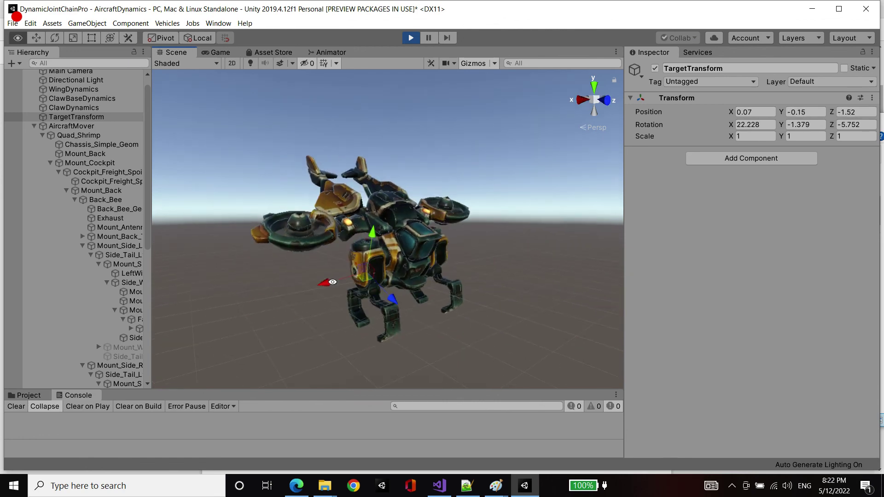
Test the joints by moving TargetTransform to about X 0.29, Y 0.88, Z -0.56 and rotating it to about X 14.1, Y -0.5, Z -5.5
{"action": "left_click_drag", "start_coordinate": [372, 243], "coordinate": [368, 237]}
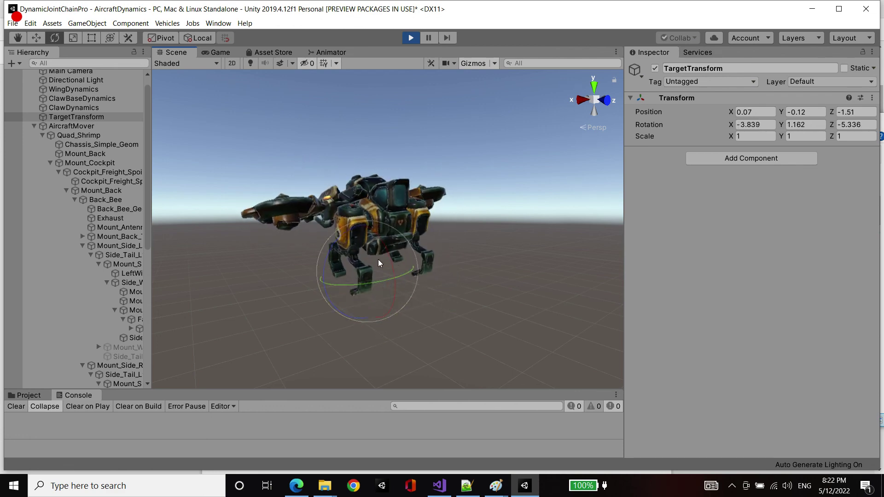
{"action": "left_click_drag", "start_coordinate": [380, 263], "coordinate": [397, 267], "text": "alt"}
{"action": "key", "text": "w"}
{"action": "left_click_drag", "start_coordinate": [393, 263], "coordinate": [372, 221]}
{"action": "scroll", "coordinate": [392, 243], "scroll_direction": "up", "scroll_amount": 3}
{"action": "left_click_drag", "start_coordinate": [391, 253], "coordinate": [354, 248], "text": "alt"}
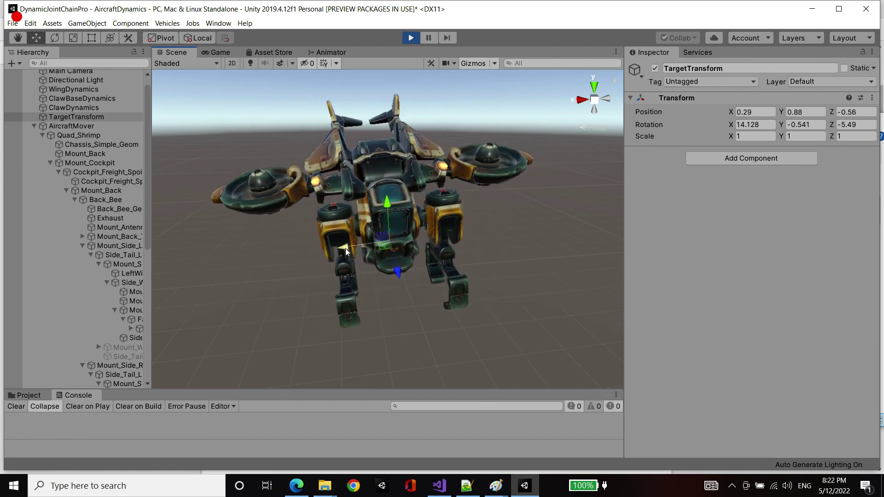
End the motion test and deselect TargetTransform in the scene
{"action": "key", "text": "e"}
{"action": "left_click", "coordinate": [386, 210]}
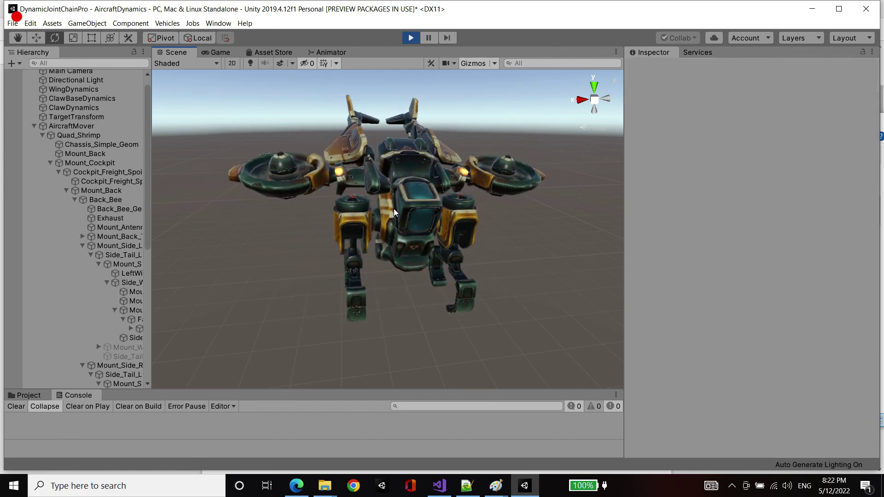
{"action": "left_click", "coordinate": [302, 137]}
{"action": "left_click", "coordinate": [285, 93]}
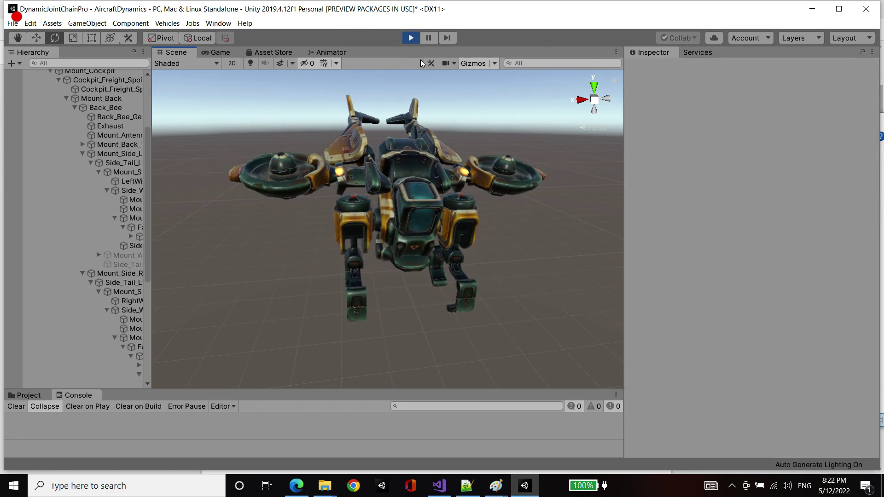